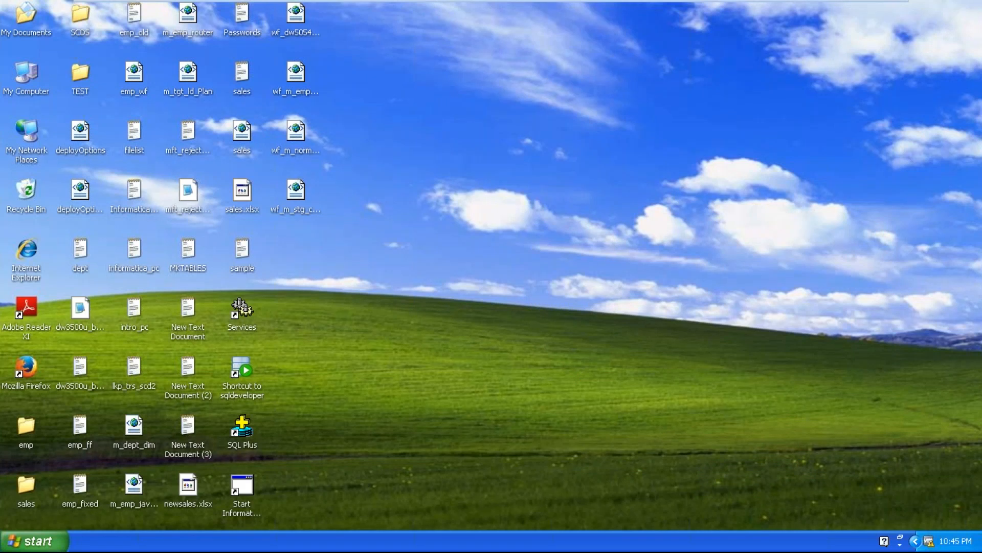
right_click(512, 201)
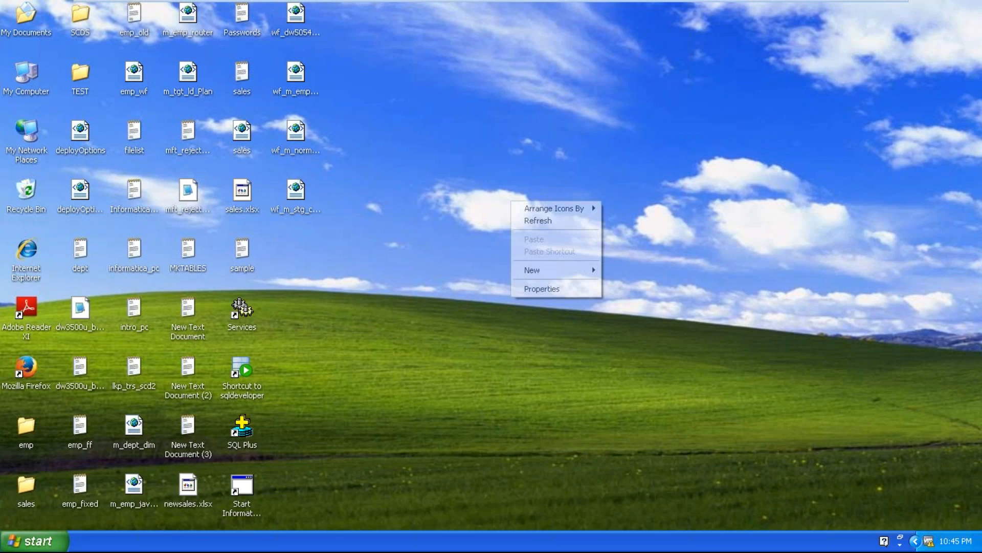
left_click(532, 223)
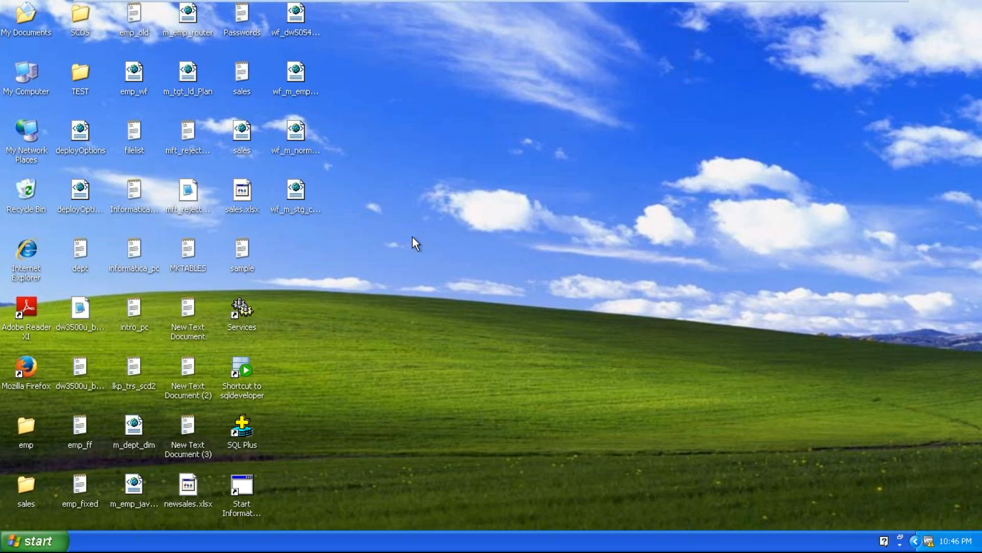
right_click(349, 255)
left_click(370, 273)
Launch PowerCenter Designer from the Informatica 9.5.1 client programs.
left_click(55, 542)
mouse_move(63, 354)
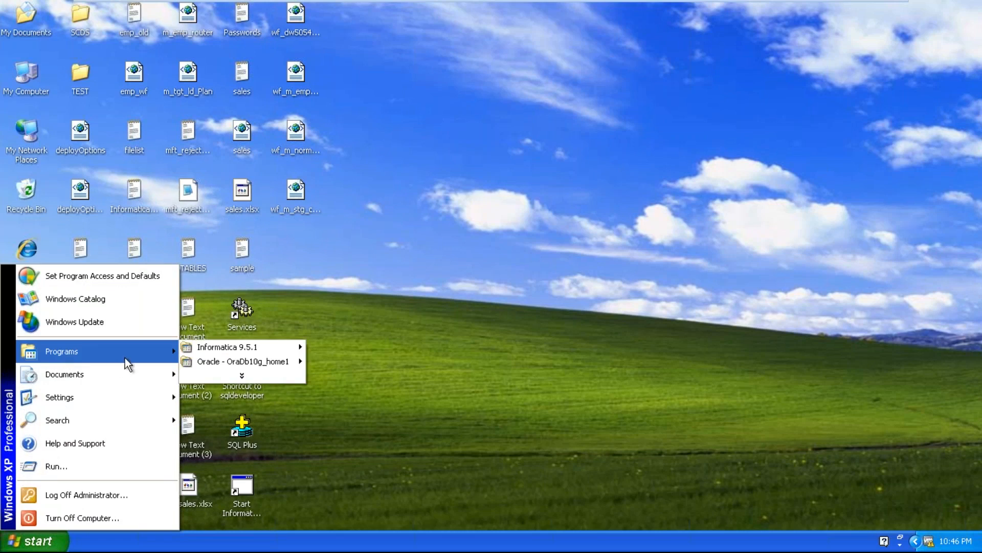
mouse_move(205, 348)
mouse_move(327, 352)
mouse_move(402, 352)
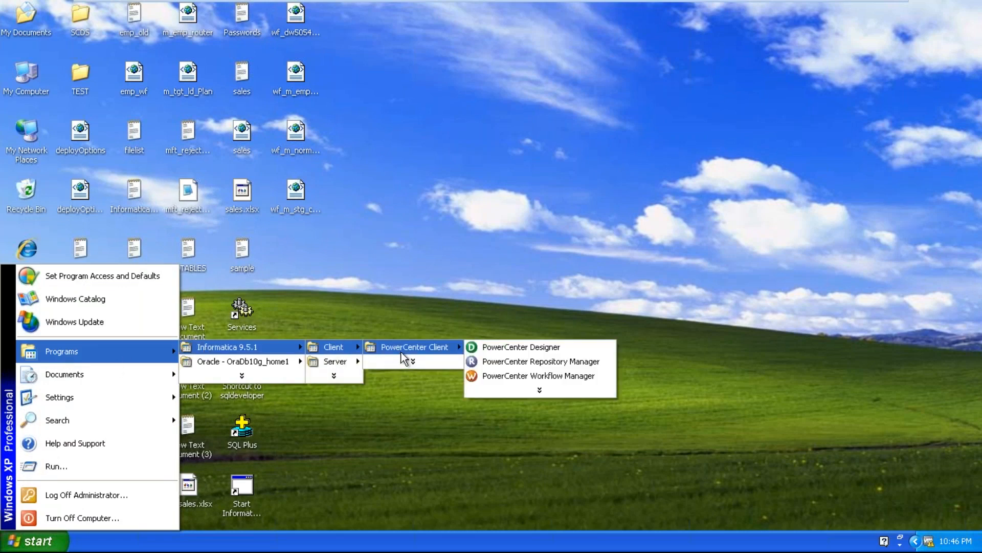
mouse_move(588, 392)
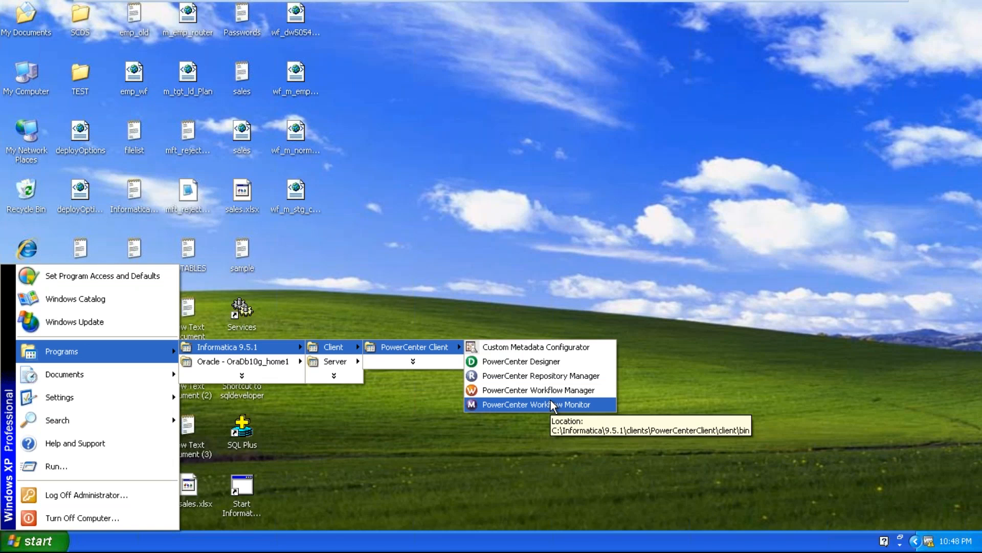
left_click(528, 361)
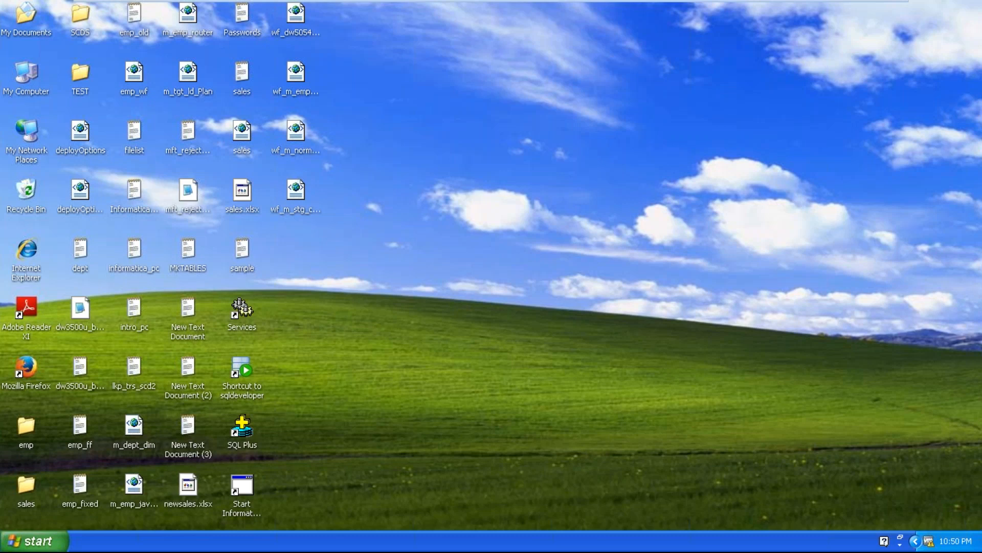
right_click(431, 210)
left_click(466, 231)
right_click(467, 228)
left_click(475, 247)
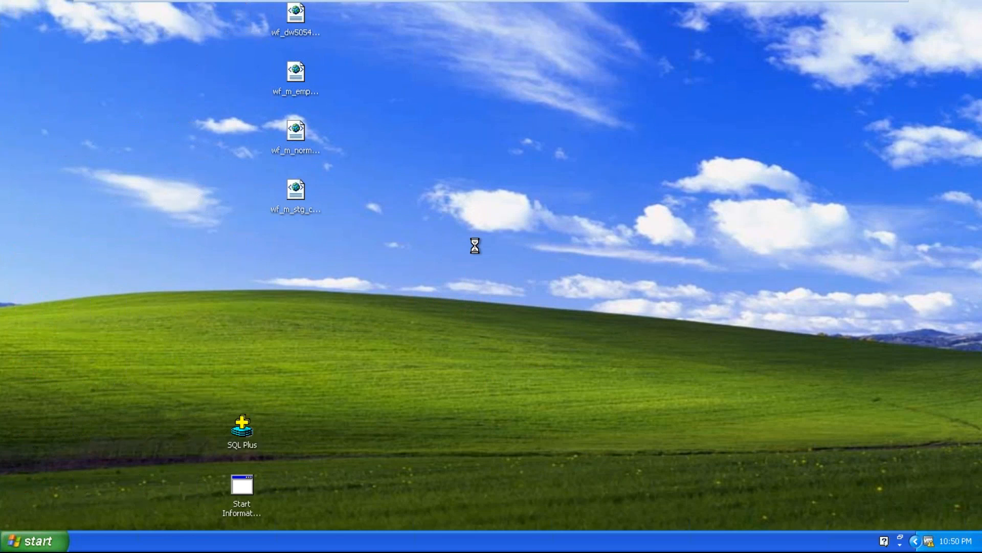
right_click(475, 246)
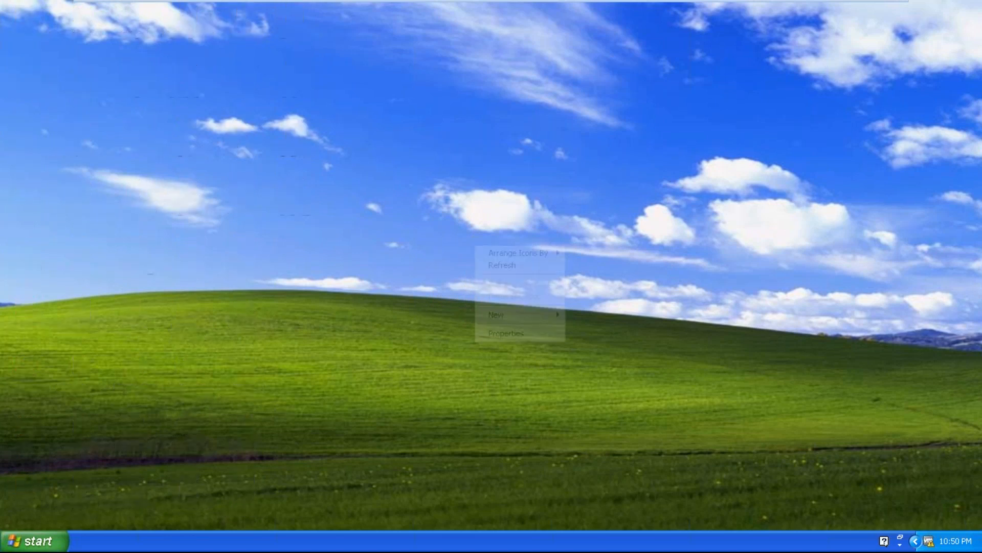
left_click(508, 266)
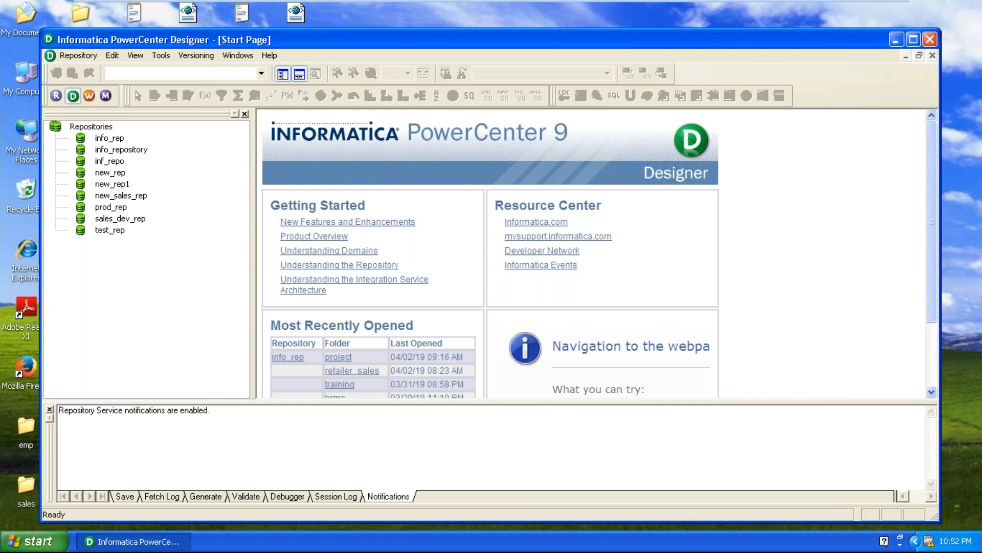
Maximize the Designer window and select the info_rep repository.
left_click(914, 39)
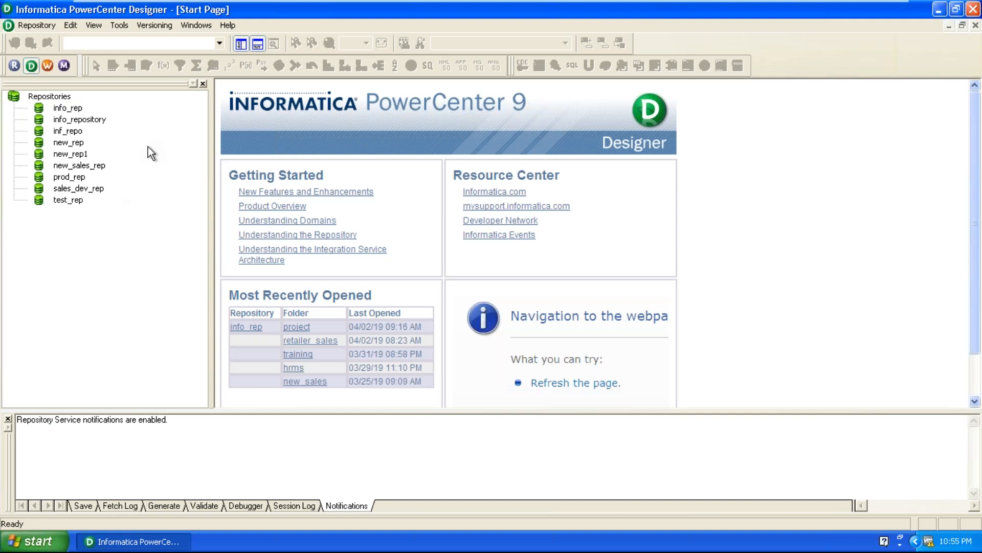
left_click(42, 27)
left_click(68, 335)
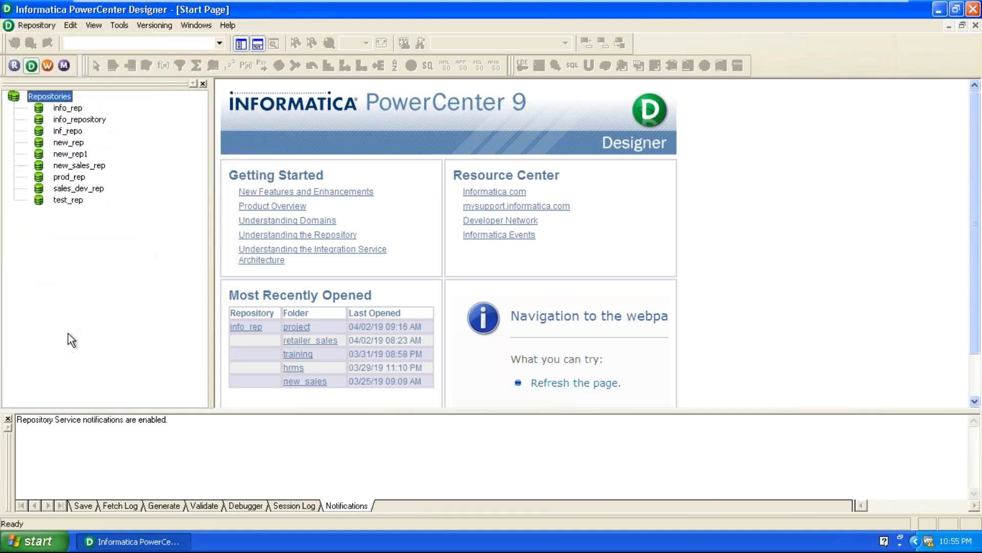
left_click(64, 108)
left_click(35, 26)
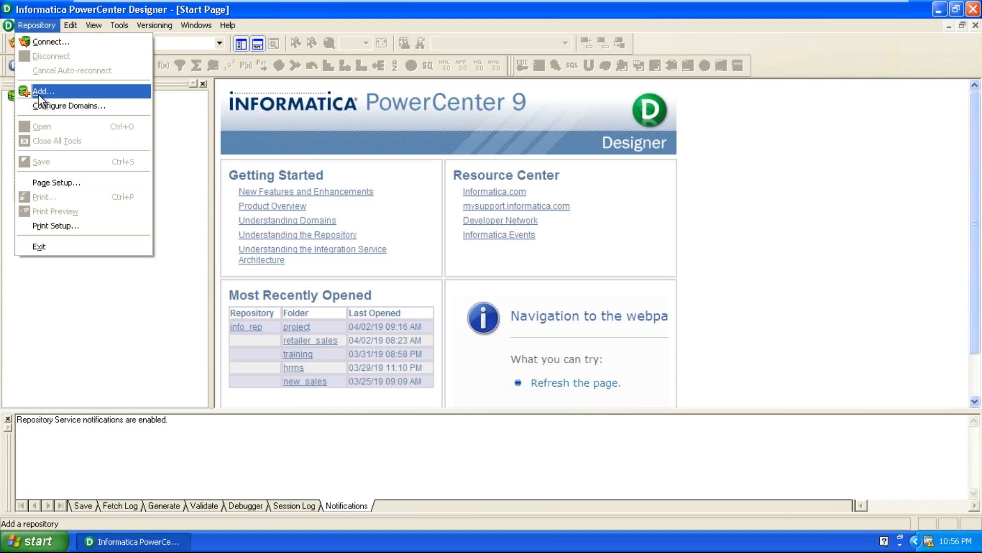
left_click(67, 388)
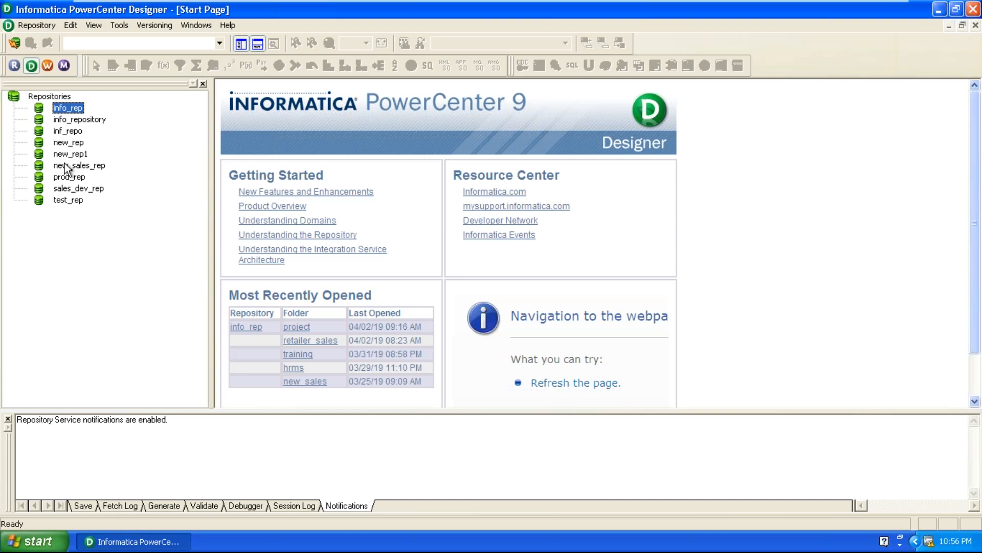
left_click(277, 447)
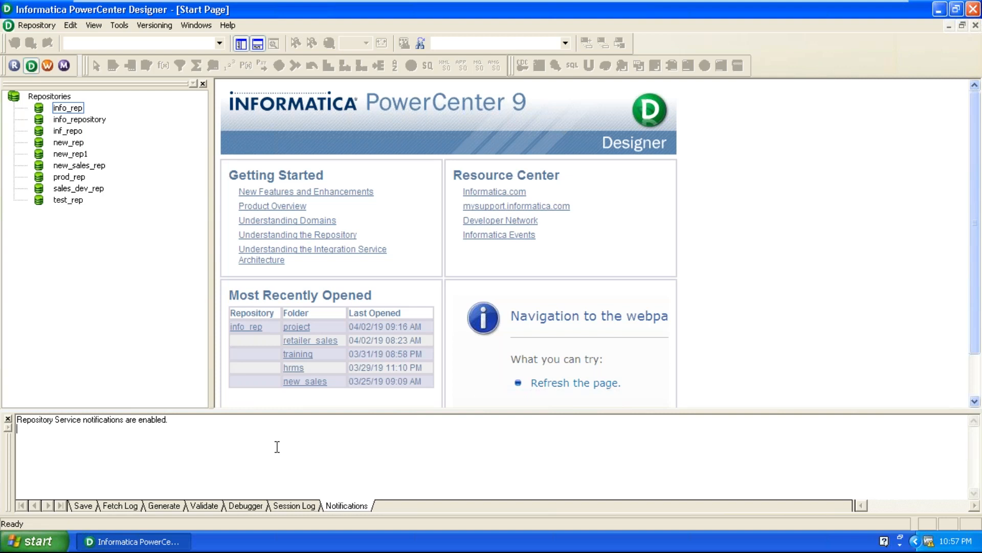
left_click(153, 262)
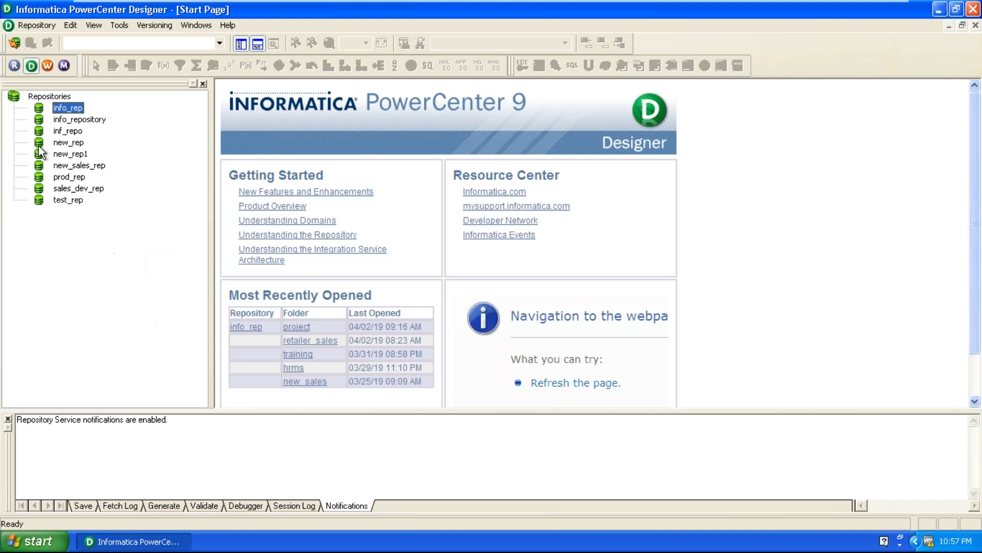
right_click(63, 111)
left_click(83, 315)
Open the Informatica Administrator home page from the Informatica 9.5.1 server programs and continue past the certificate warning.
left_click(33, 542)
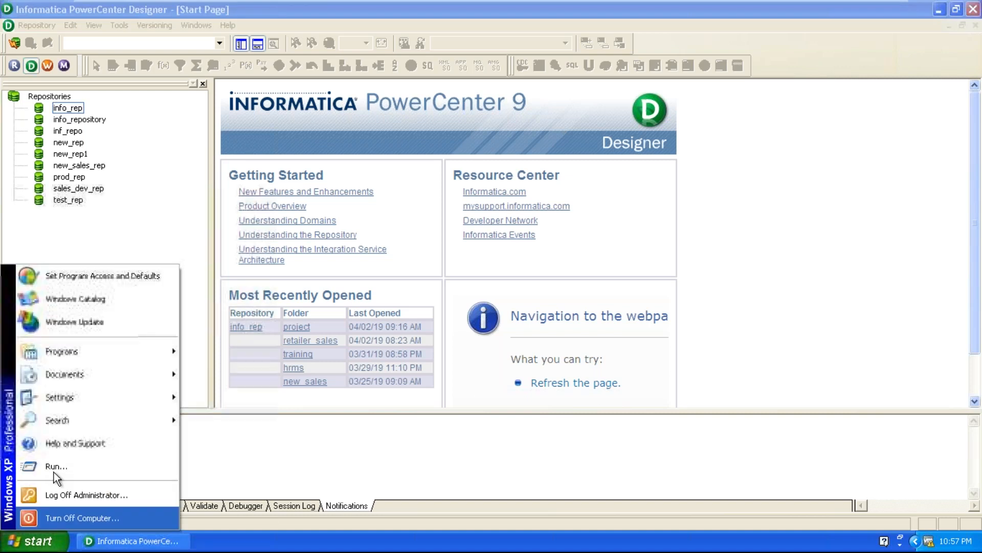
mouse_move(96, 354)
mouse_move(231, 353)
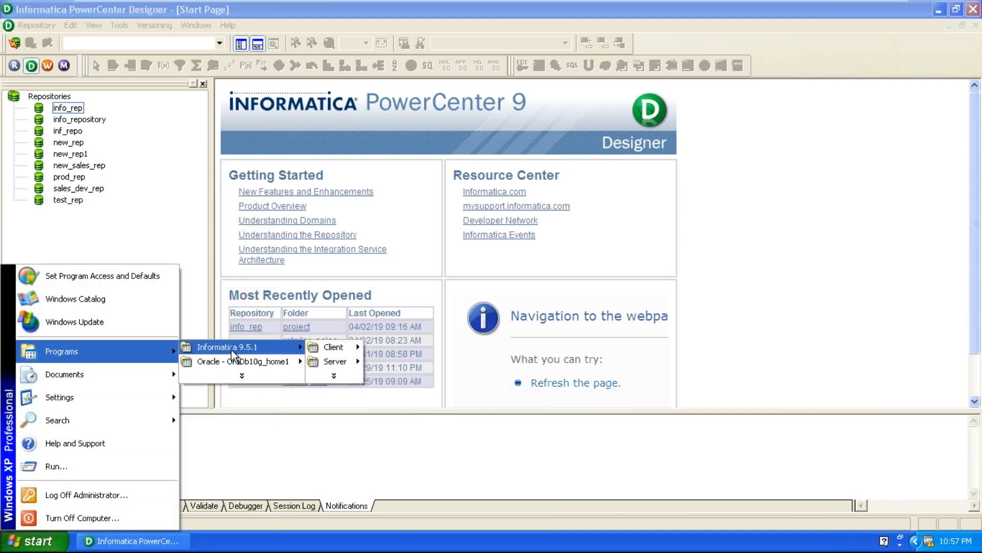
mouse_move(327, 363)
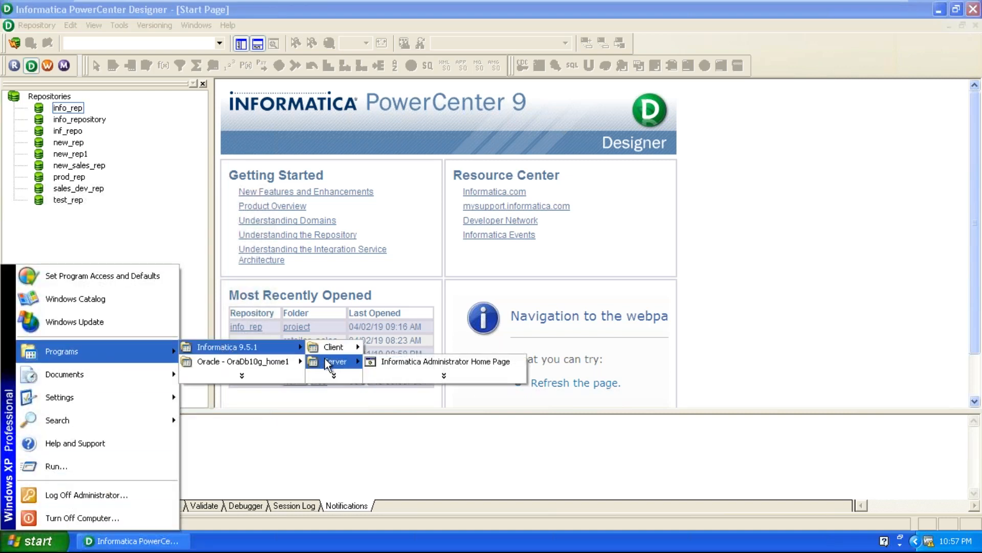
left_click(414, 360)
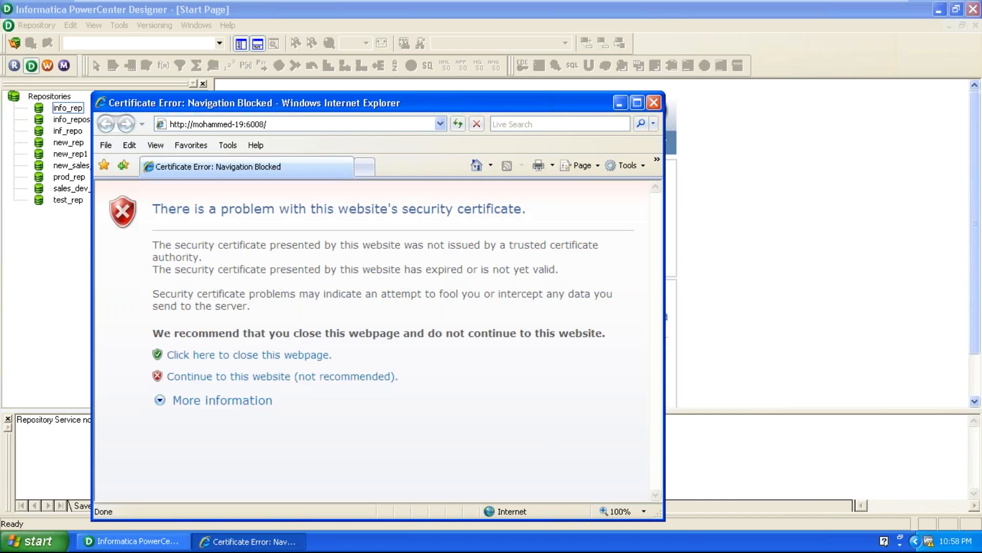
double_click(437, 102)
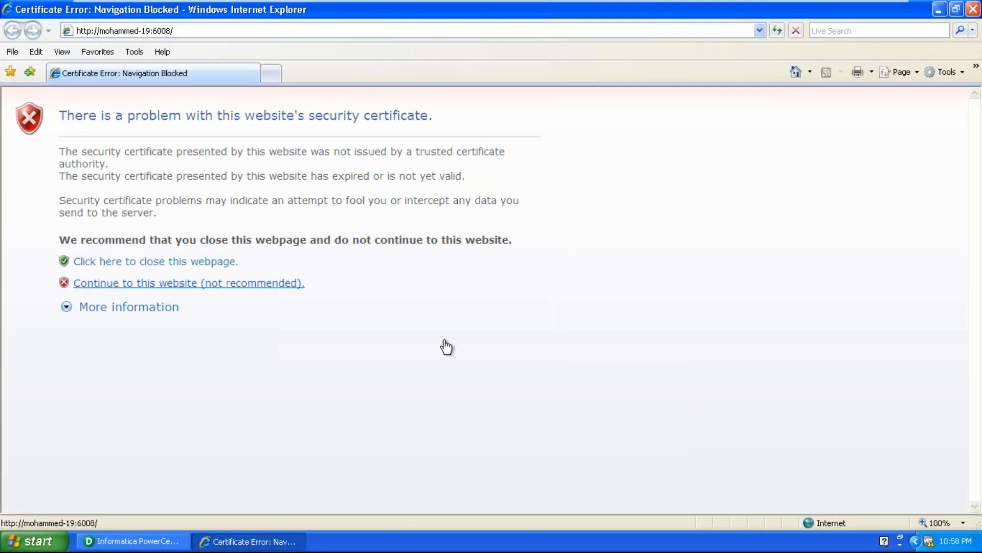
left_click(189, 283)
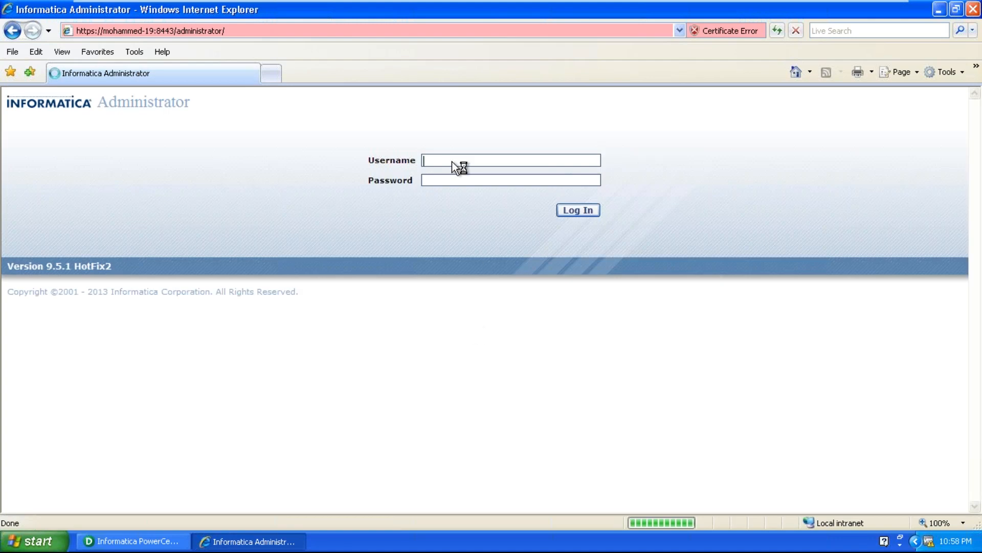
Log in to Informatica Administrator with the username Administrator and the account password.
type("Administrator")
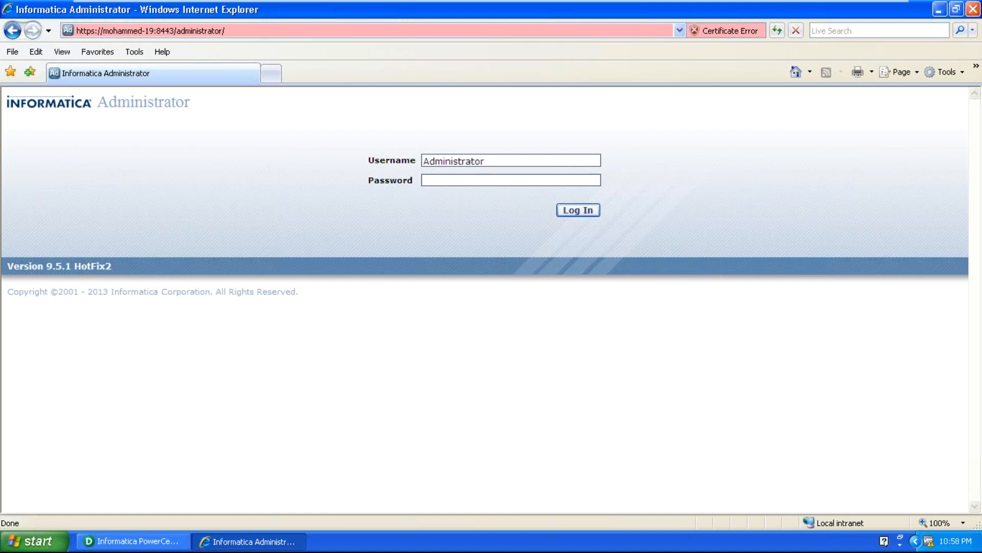
key("Tab")
key("Return")
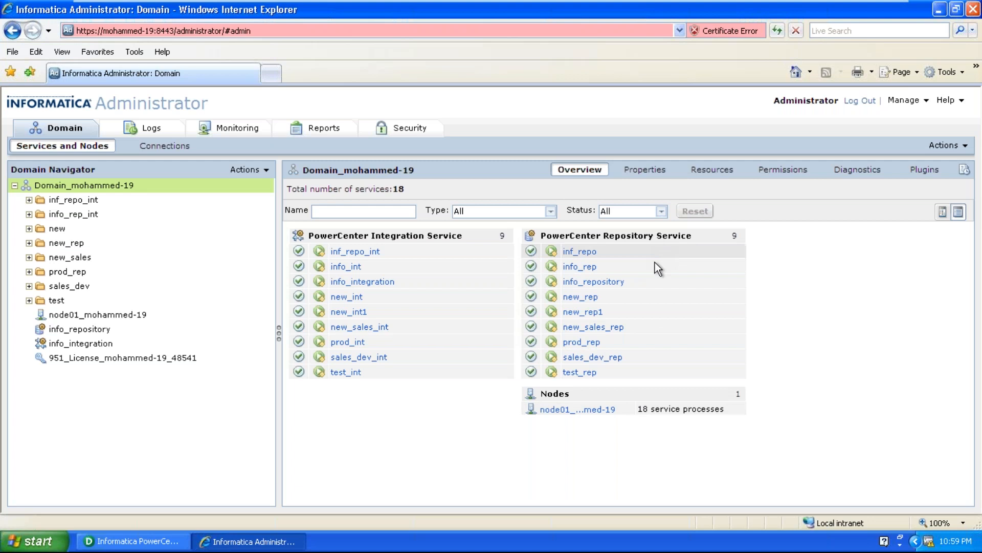
Go to the domain's security users and expand the Native folder.
left_click(375, 340)
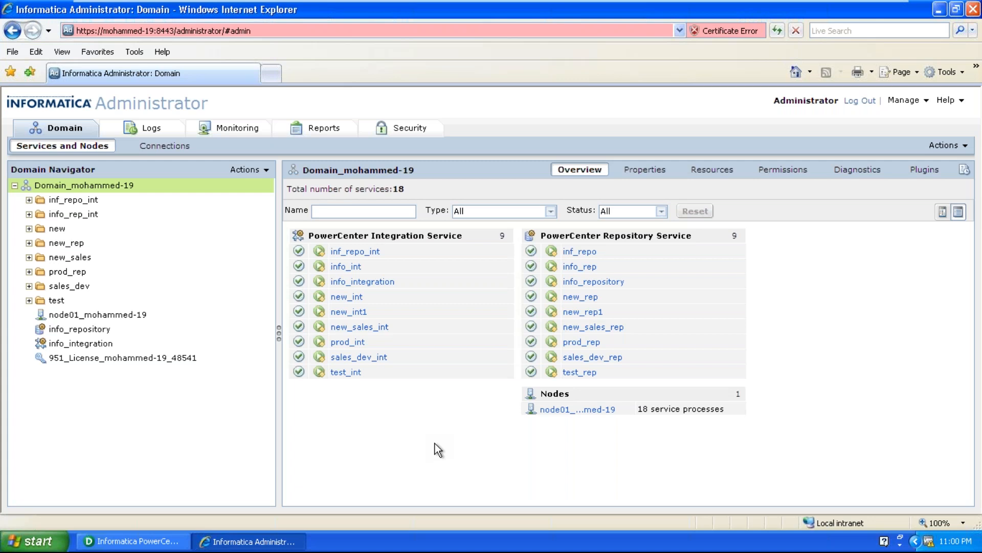
left_click(410, 135)
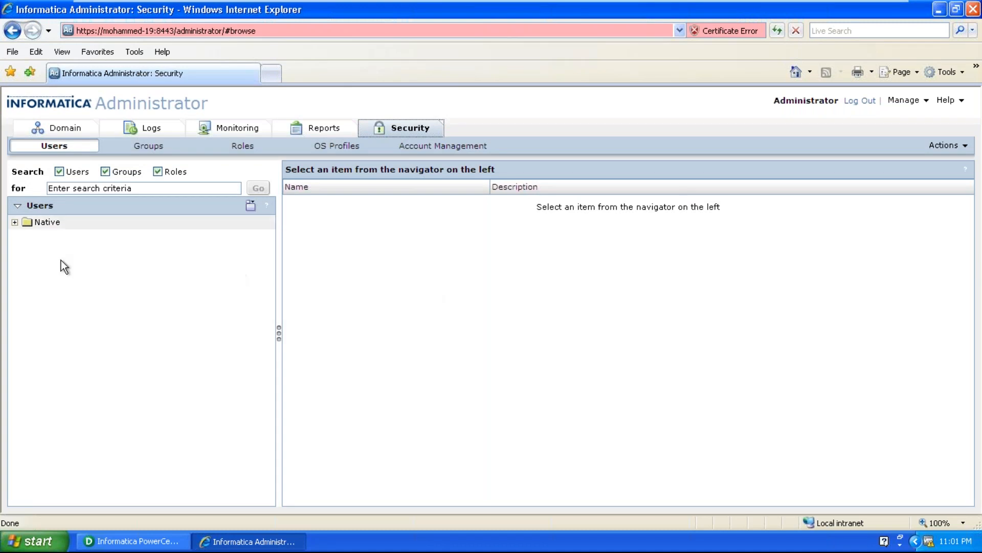
left_click(14, 221)
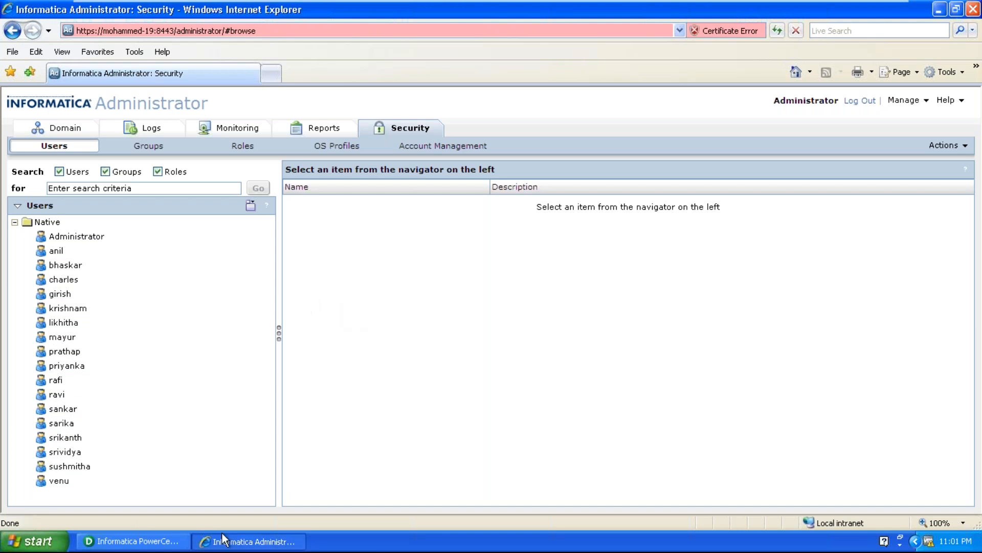
Start creating a new user in the Native security domain and enter the user's login name.
left_click(955, 148)
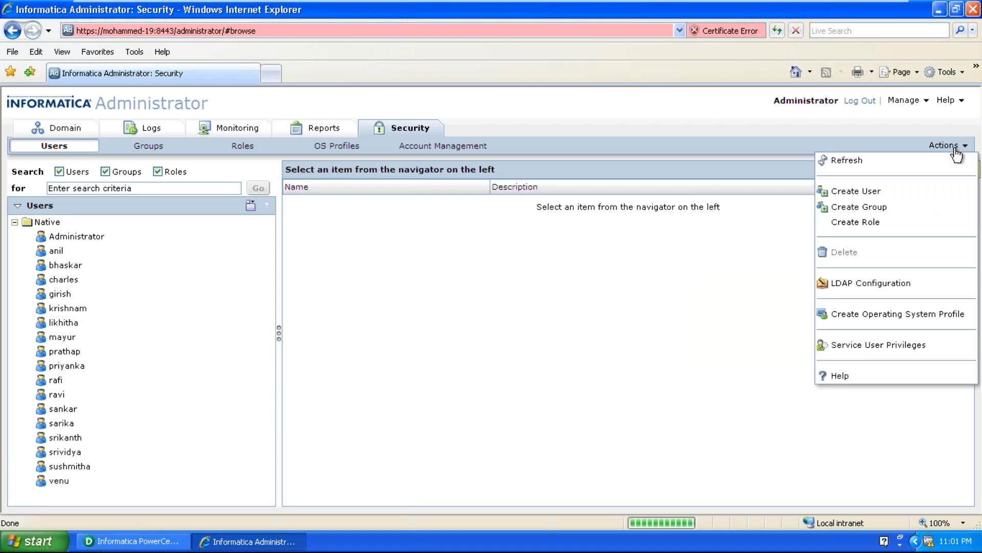
left_click(868, 190)
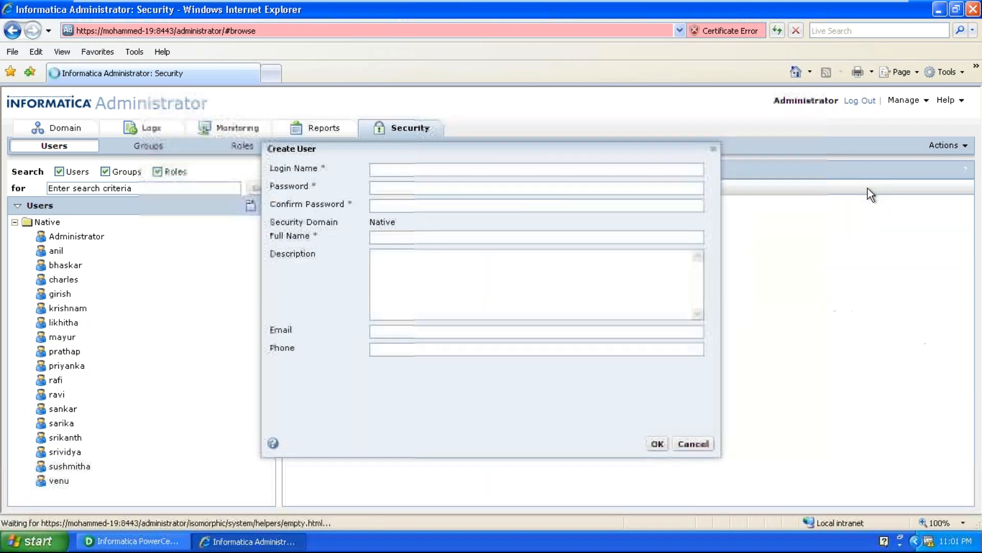
left_click(424, 168)
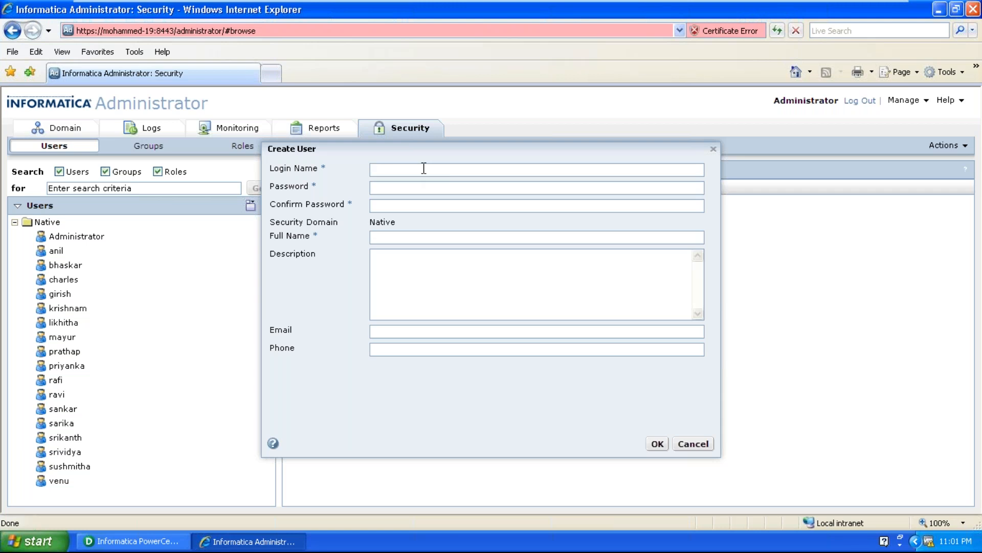
type("rajani")
key("Tab")
left_click_drag(397, 168, 361, 168)
Enter the new user's account password and repeat it as confirmation.
left_click(374, 187)
left_click(393, 206)
Fill in the new user's full name and create the user.
left_click(386, 239)
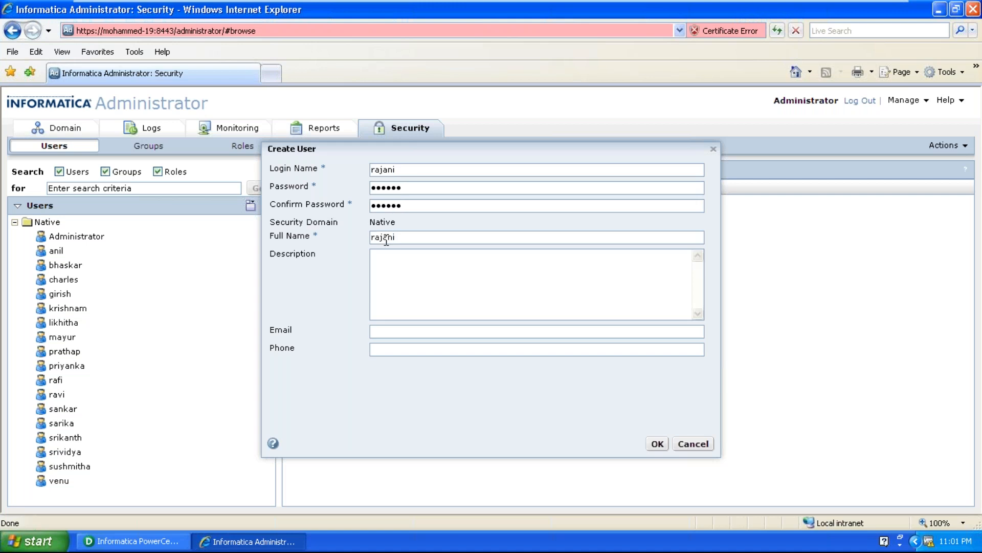
key("Tab")
left_click(657, 443)
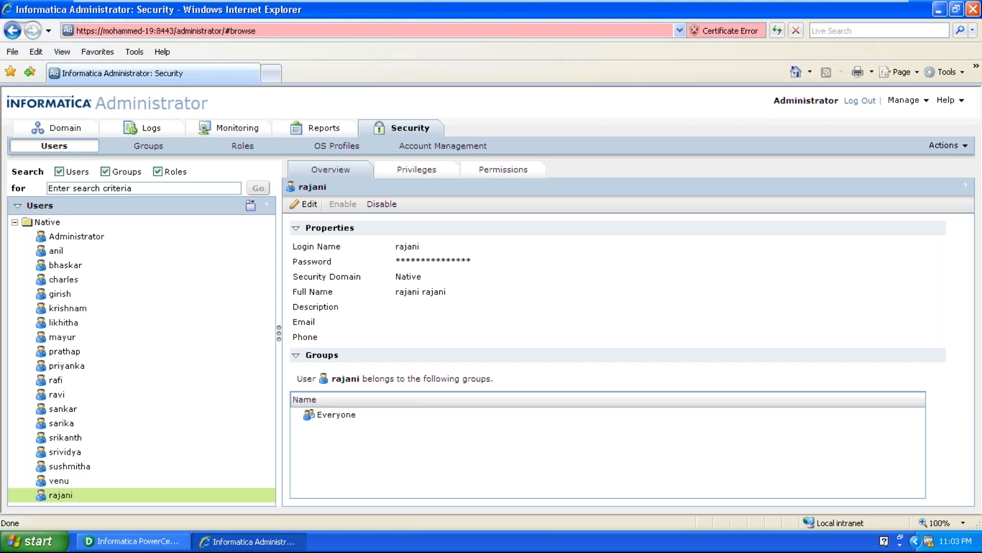
Open the new user's roles and privileges for editing and assign all roles on the info_rep PowerCenter Repository Service.
left_click(417, 170)
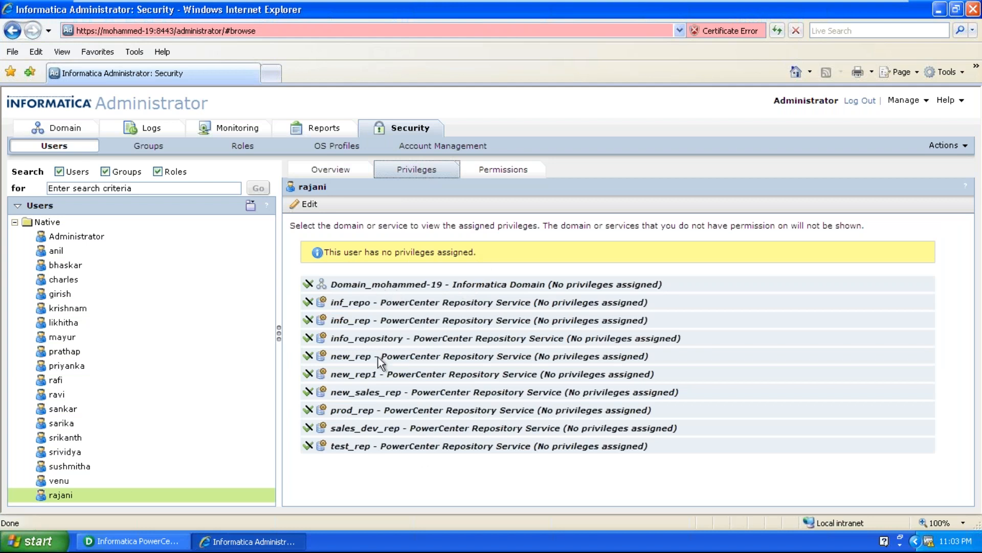
left_click(307, 205)
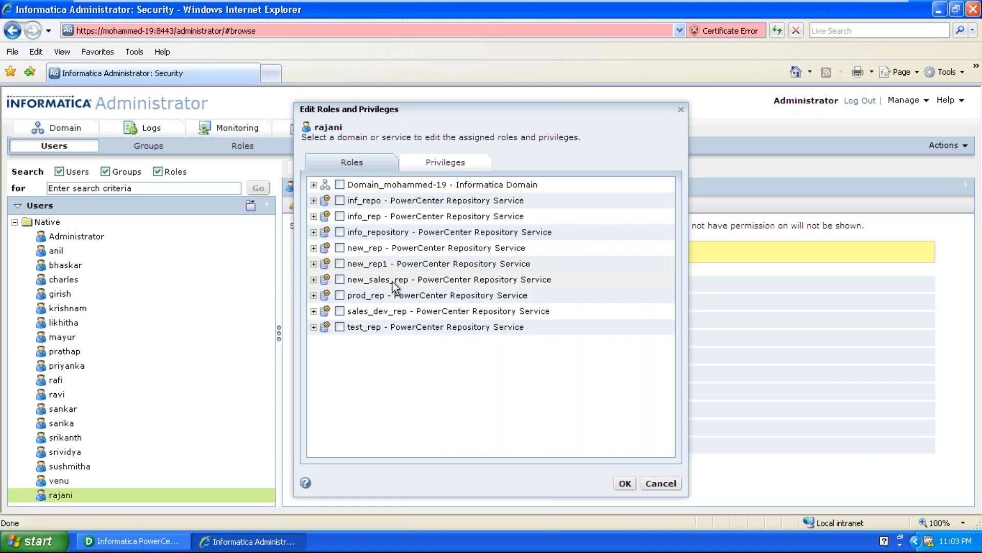
left_click(339, 217)
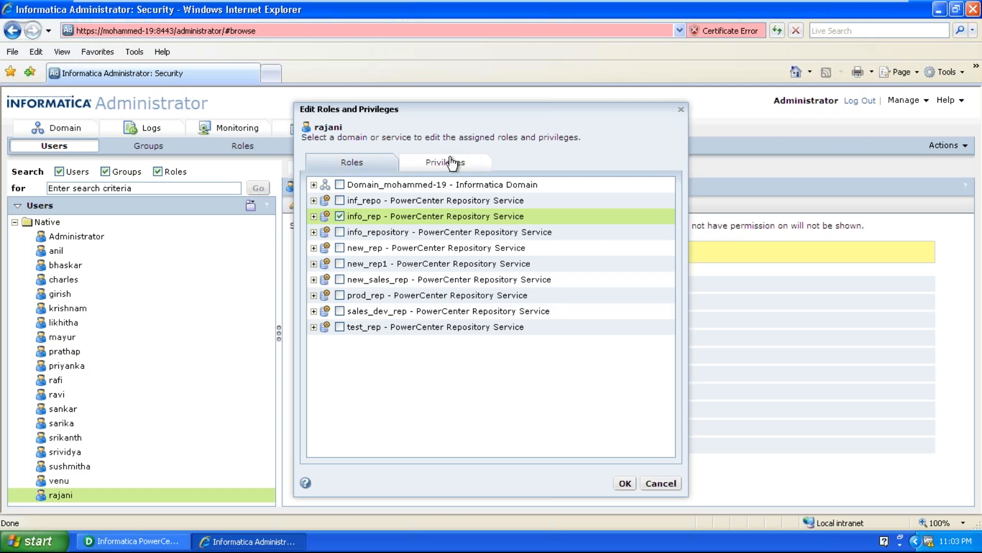
Assign the new user all privileges on the info_rep PowerCenter Repository Service and save the roles and privileges.
left_click(451, 163)
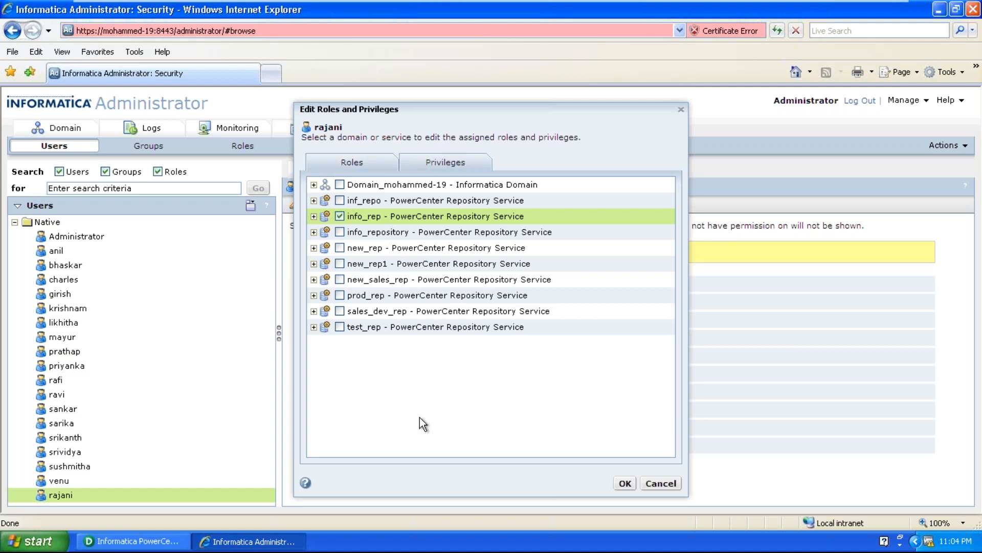
left_click(444, 163)
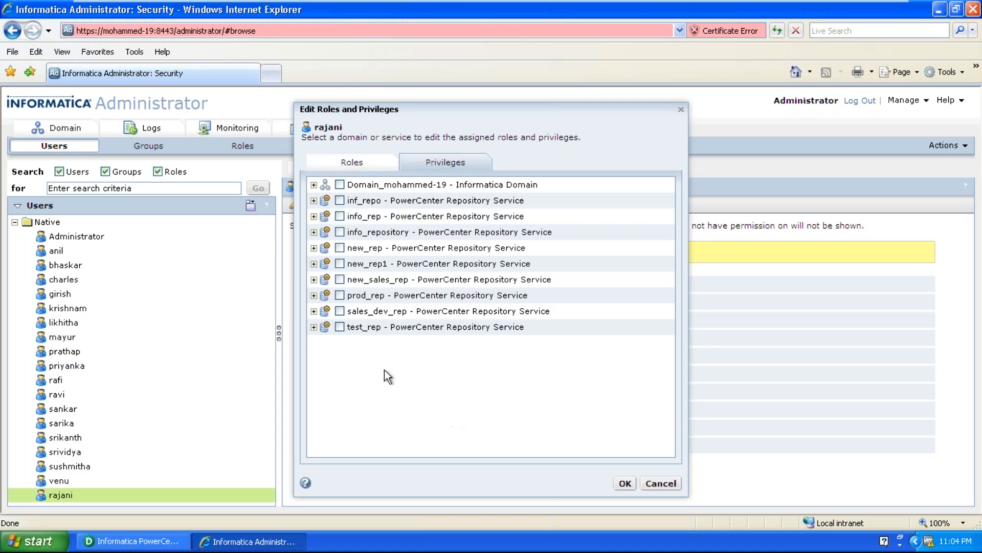
left_click(351, 161)
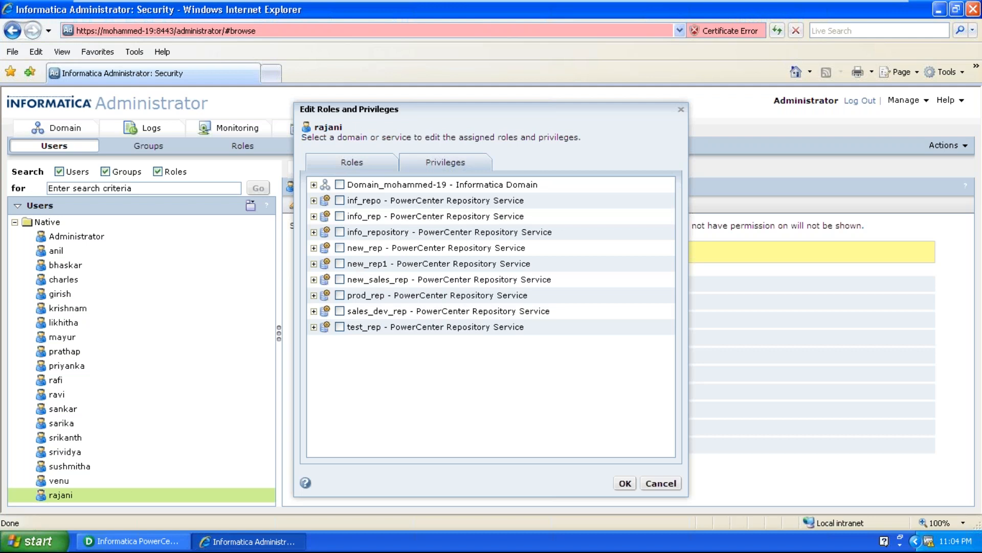
left_click(441, 167)
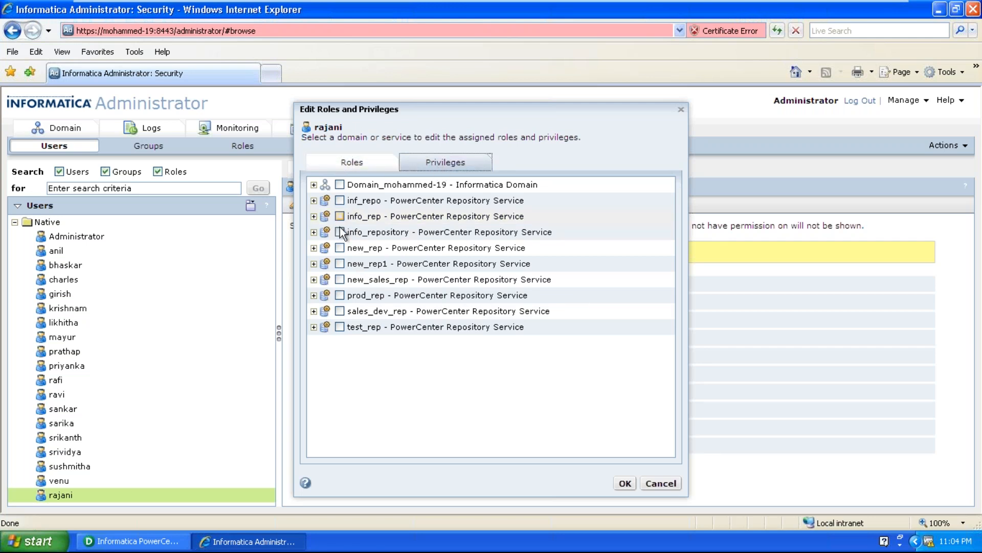
left_click(622, 487)
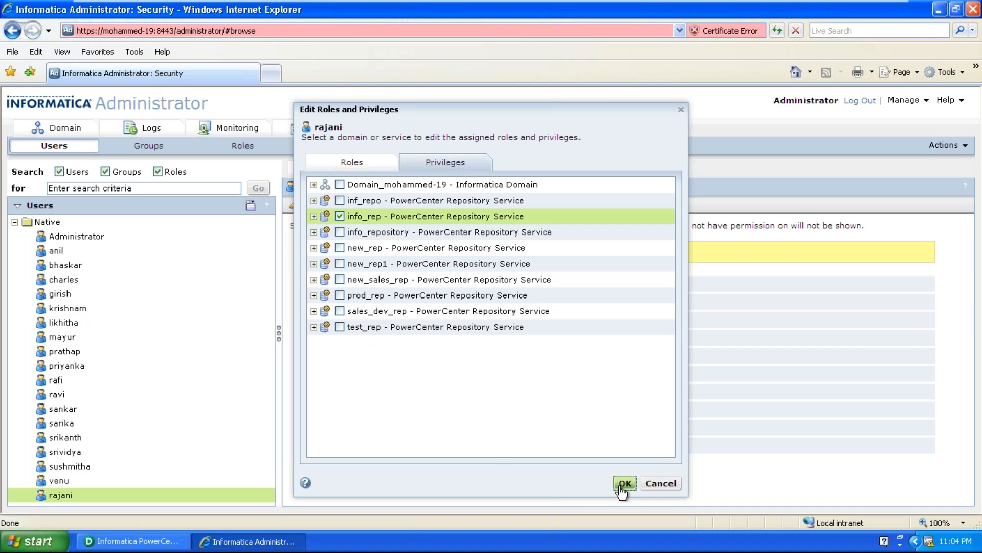
left_click(623, 485)
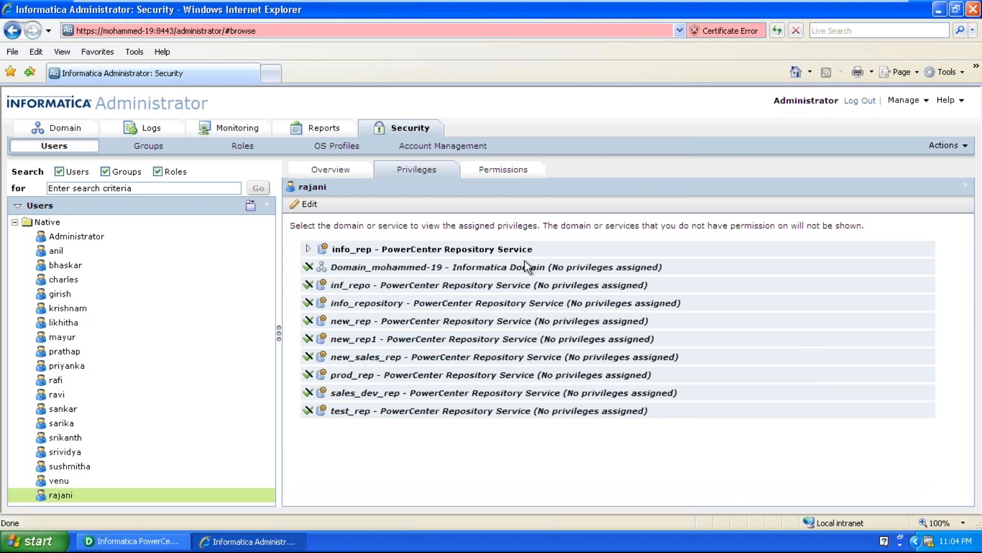
Set the new user's direct permission on the info_rep service in the info_rep_int folder to Allow.
left_click(527, 174)
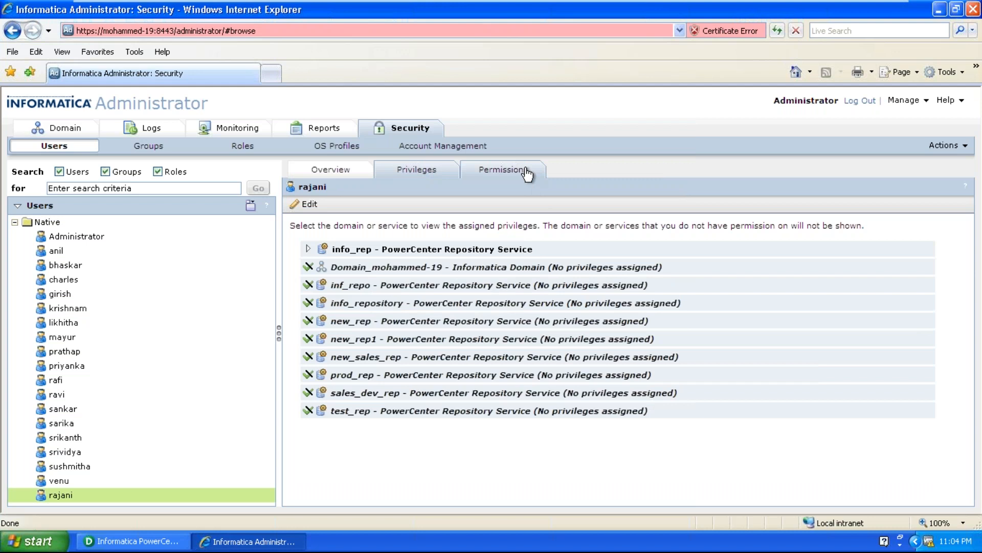
left_click(527, 175)
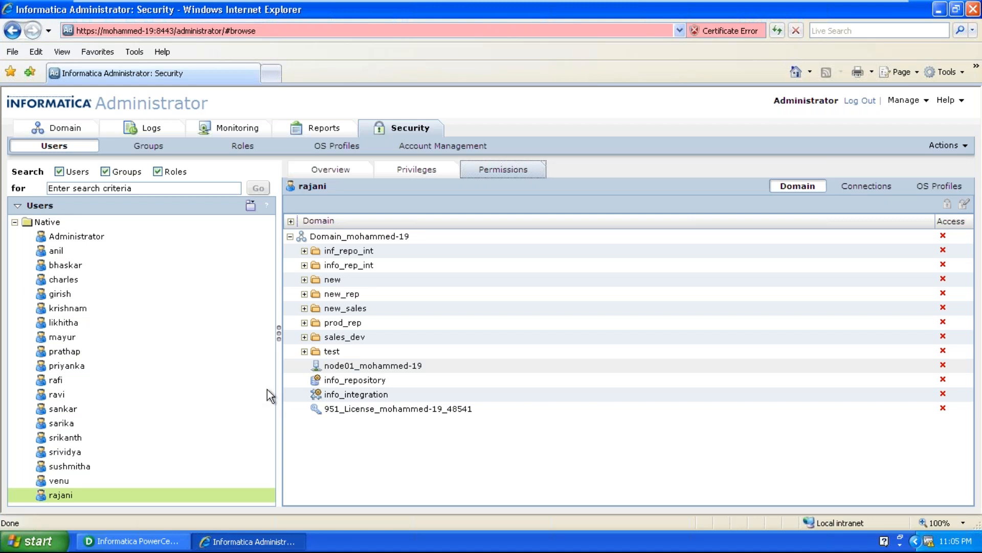
left_click(305, 265)
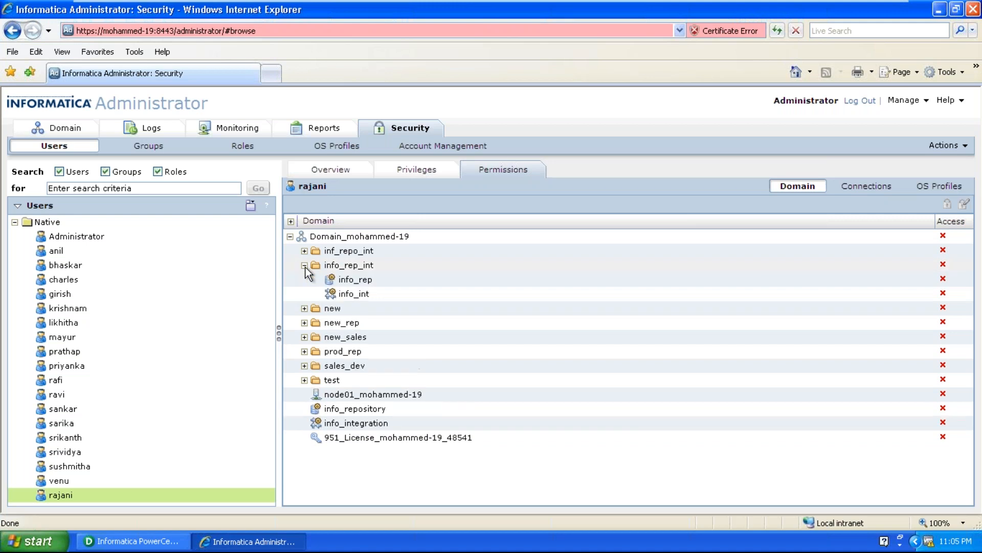
left_click(358, 279)
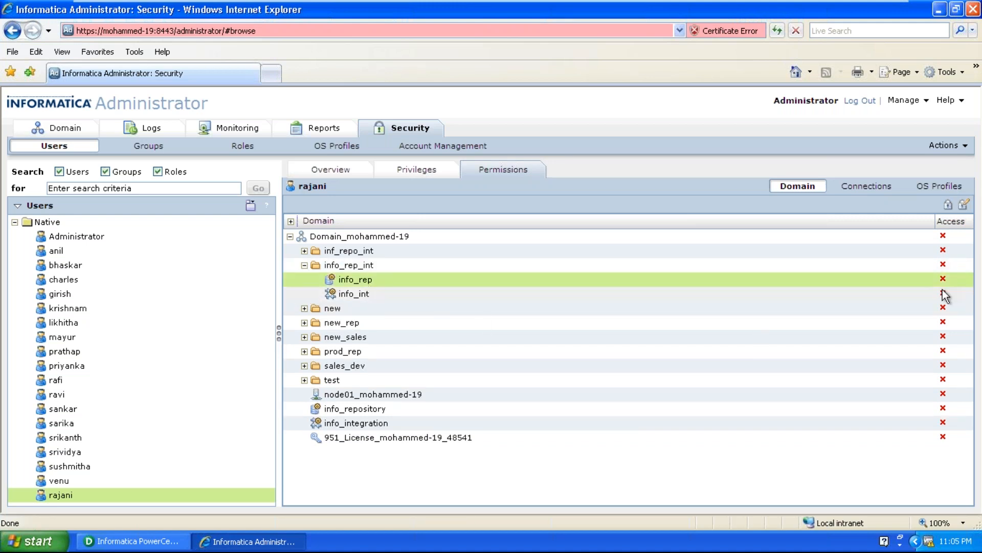
left_click(965, 204)
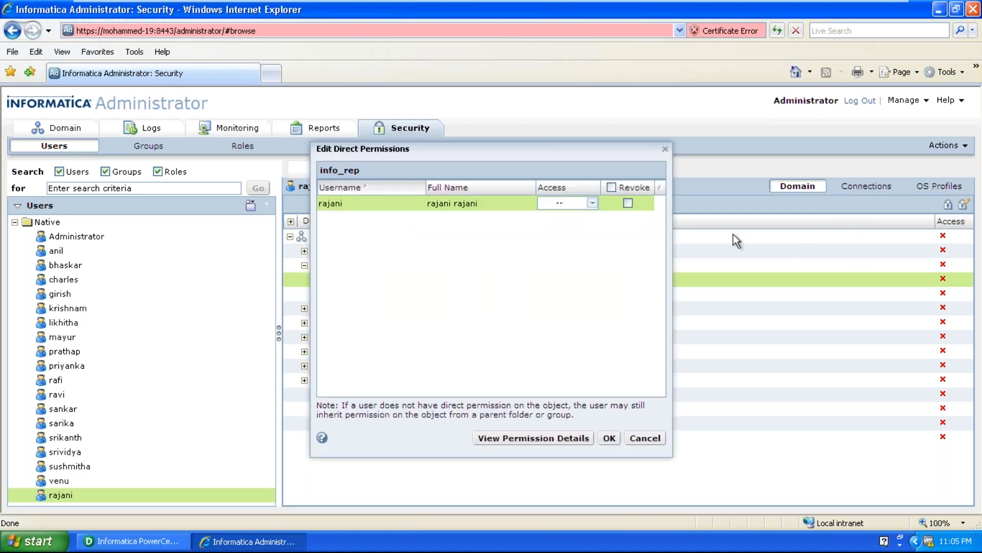
left_click(592, 203)
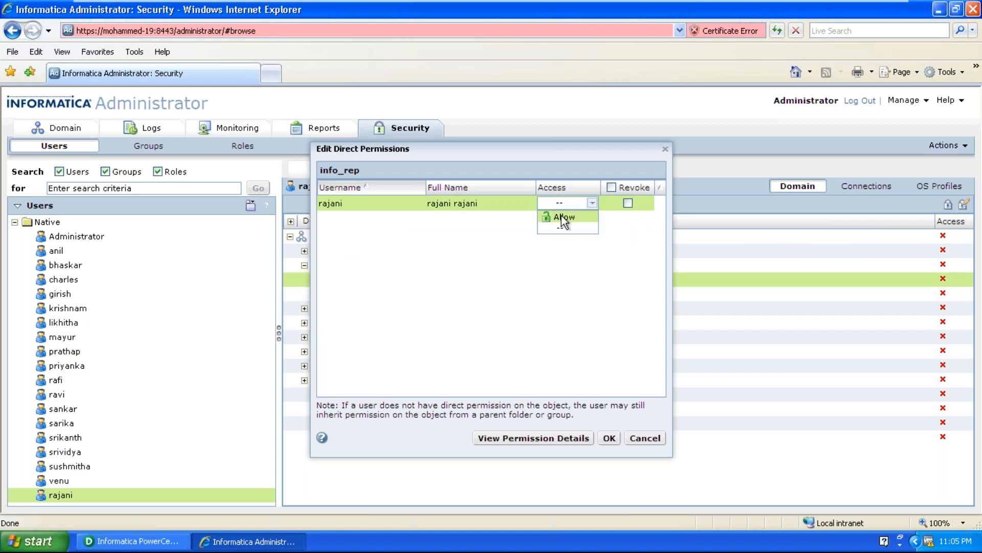
left_click(563, 218)
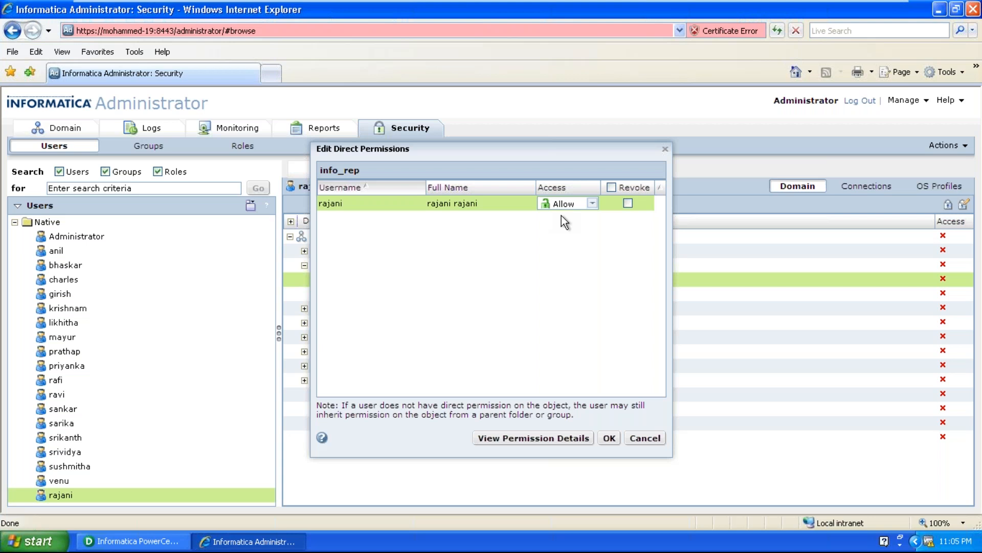
left_click(609, 439)
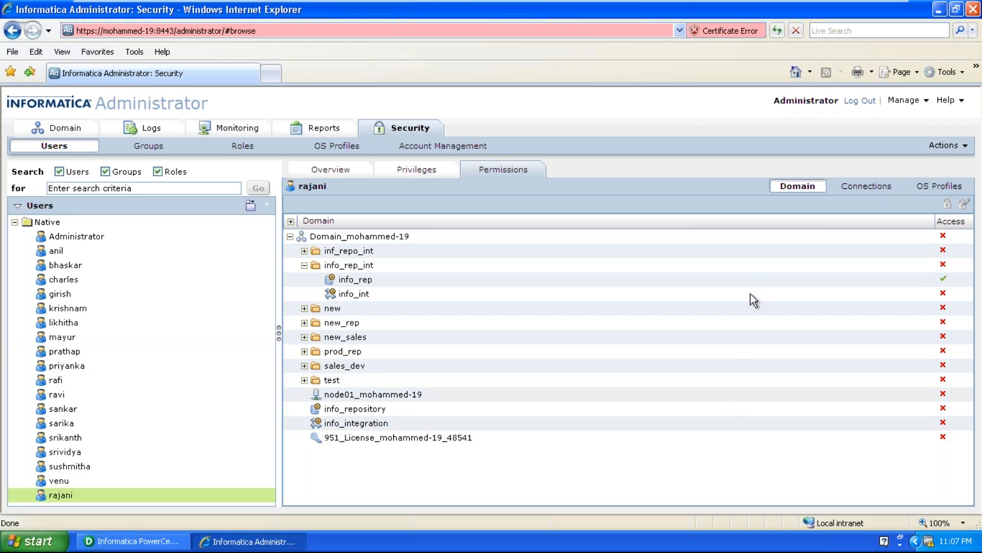
Log out of Informatica Administrator and close the browser.
left_click(864, 103)
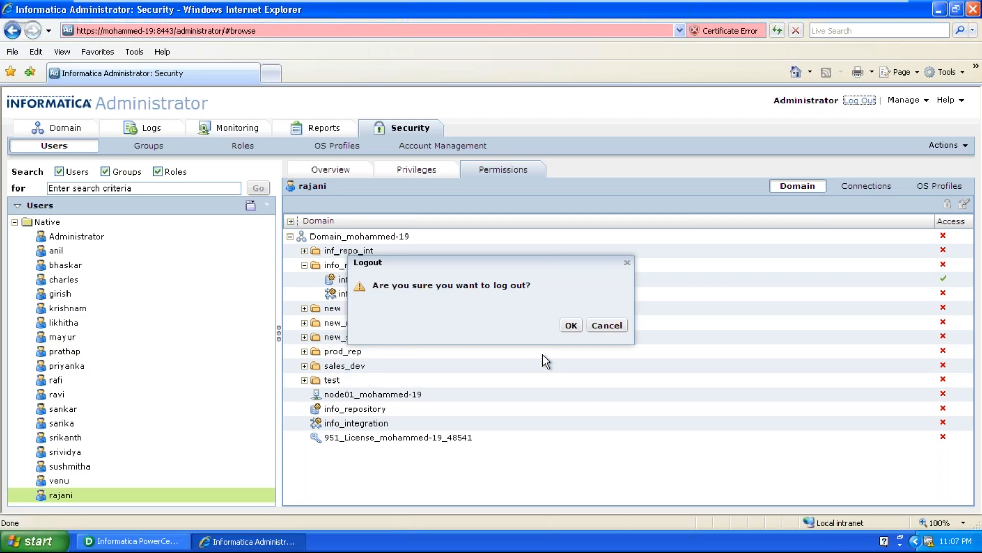
key("Return")
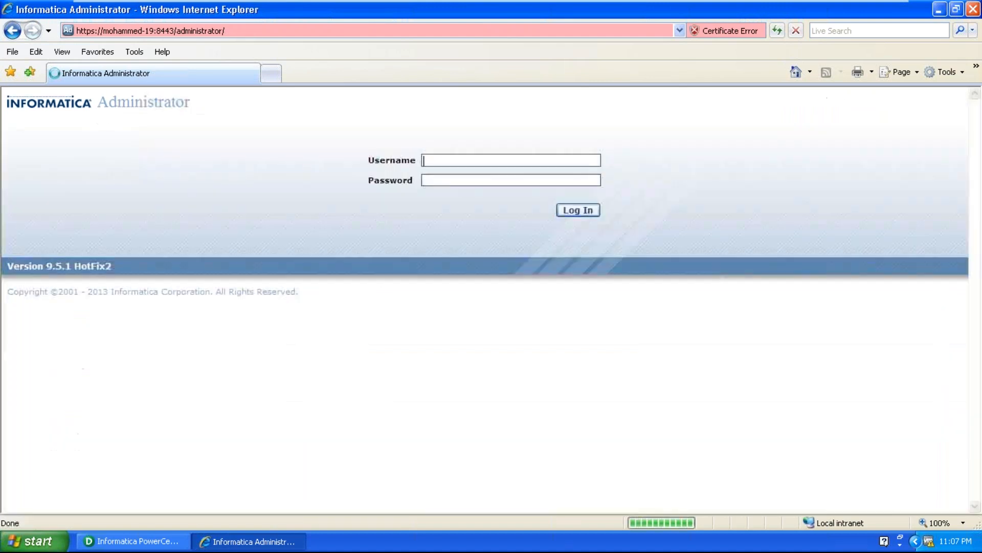
left_click(973, 10)
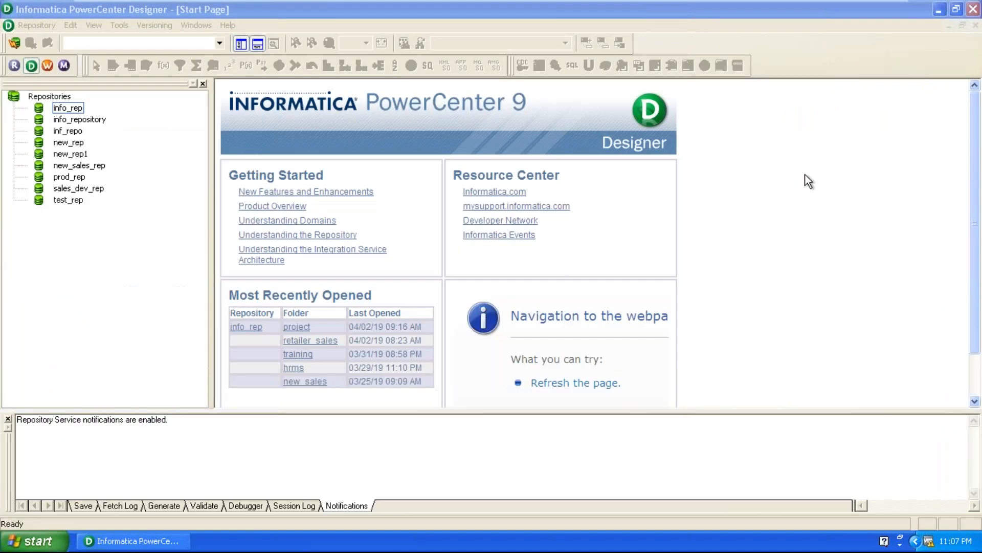
Open PowerCenter Repository Manager maximized and connect to the info_rep repository as Administrator, entering the account password.
left_click(14, 65)
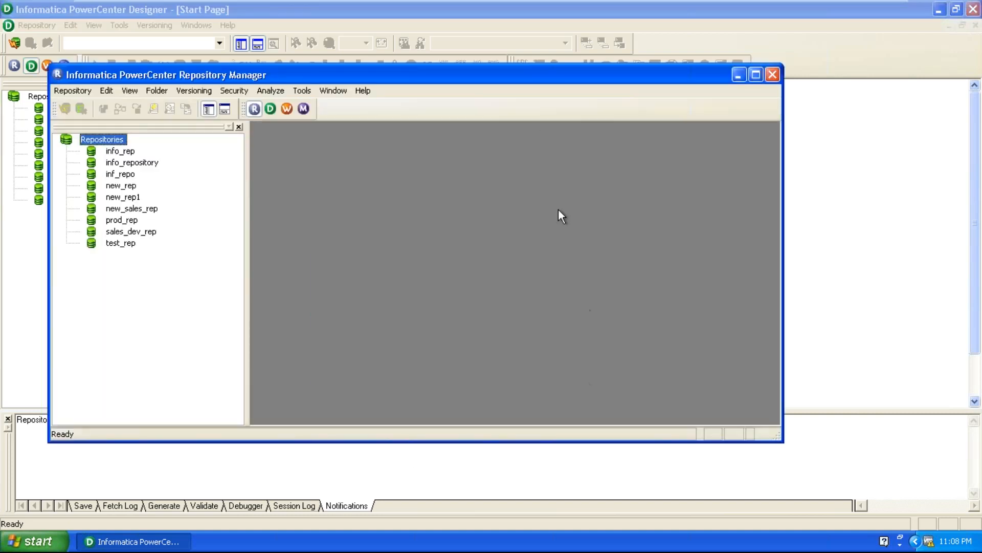
double_click(531, 82)
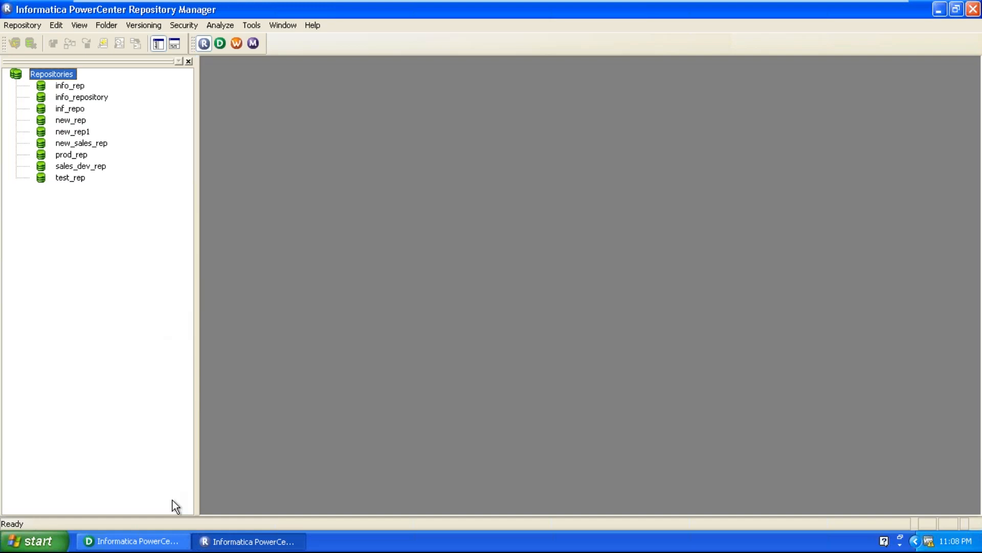
left_click(69, 86)
right_click(68, 87)
left_click(81, 128)
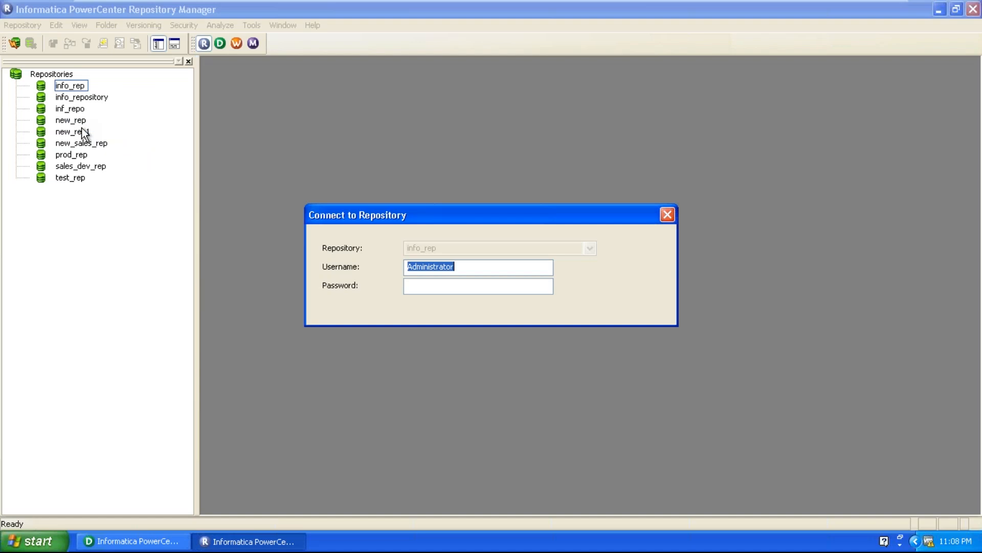
left_click(437, 287)
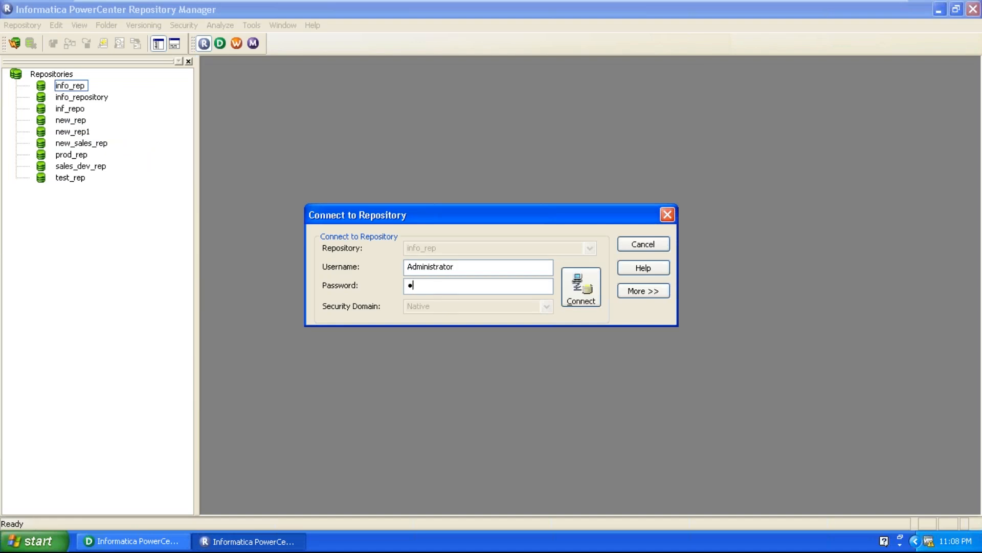
key("Return")
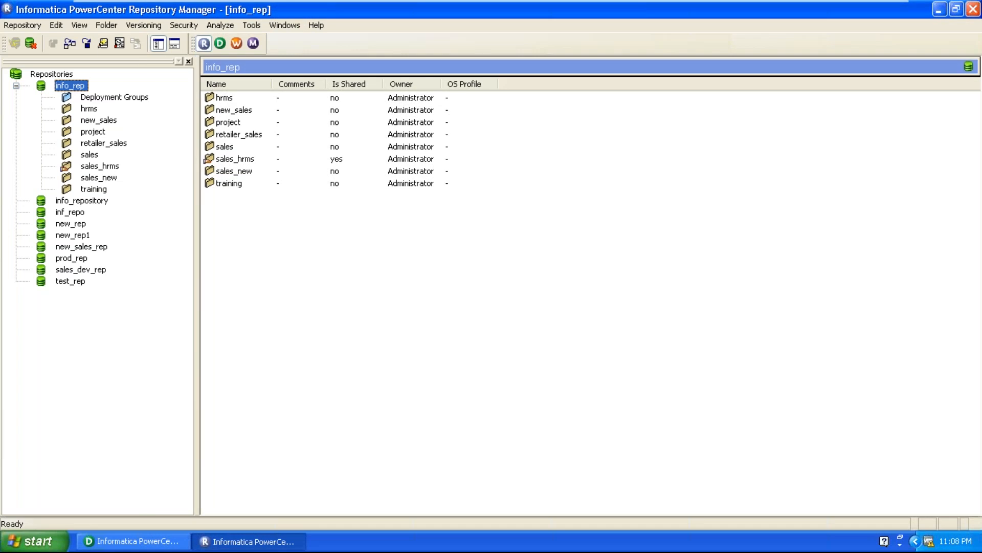
Start creating a folder in the info_rep repository and enter a folder name ending in sales_project.
left_click(106, 25)
left_click(123, 42)
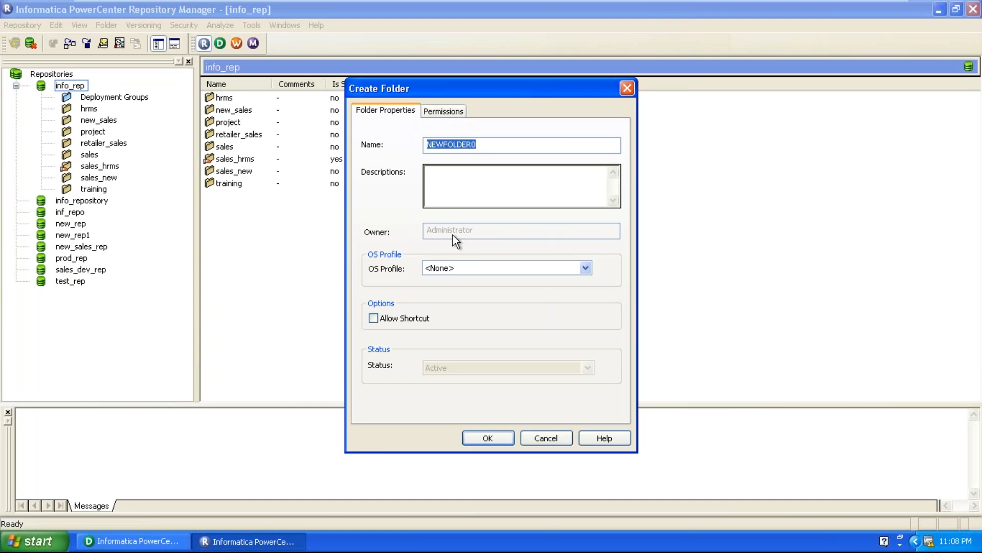
type("rajani_sales_pro")
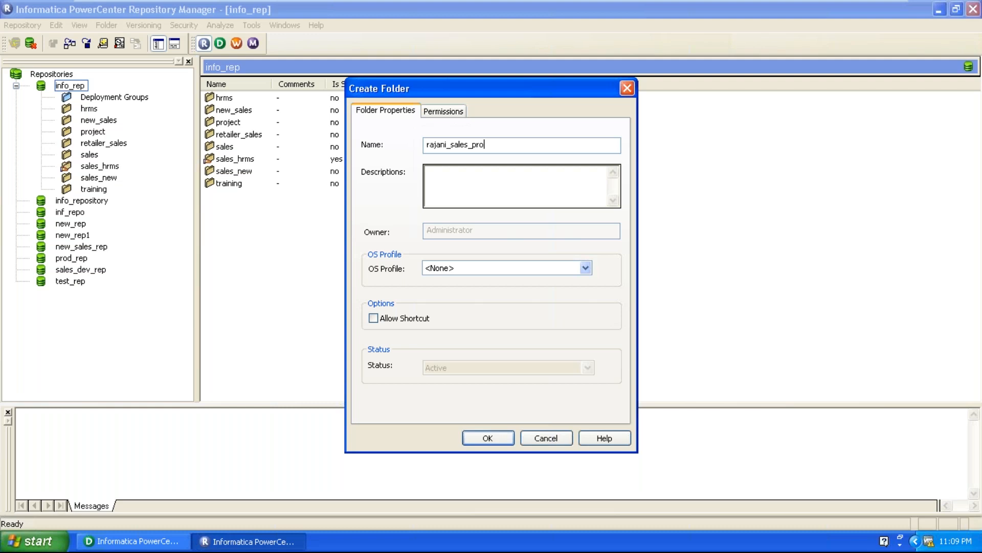
type("ject")
left_click(449, 146)
key("BackSpace")
key("BackSpace")
key("BackSpace")
key("BackSpace")
key("BackSpace")
key("BackSpace")
key("BackSpace")
Add the newly created user and two other Native-domain users to the new folder's permissions list.
left_click(463, 112)
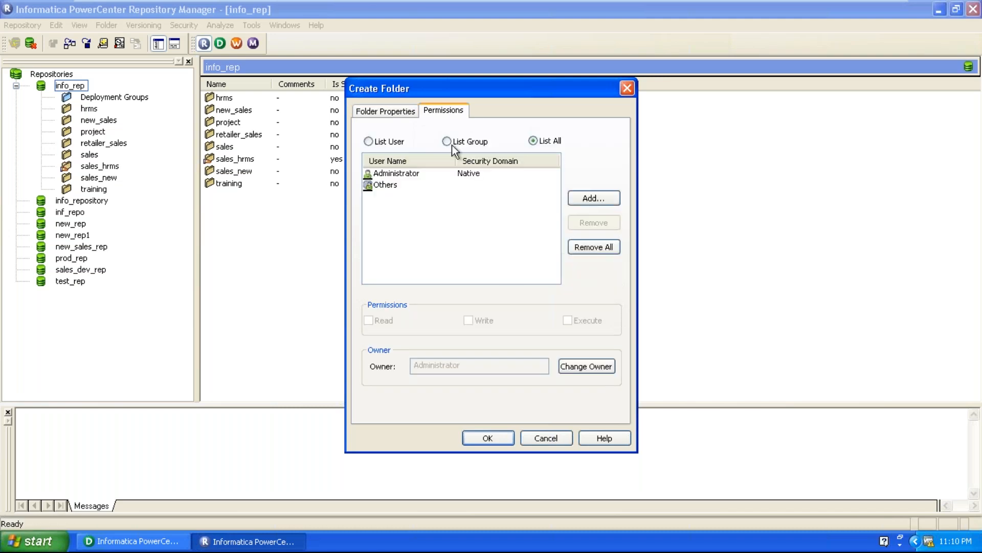
left_click(400, 177)
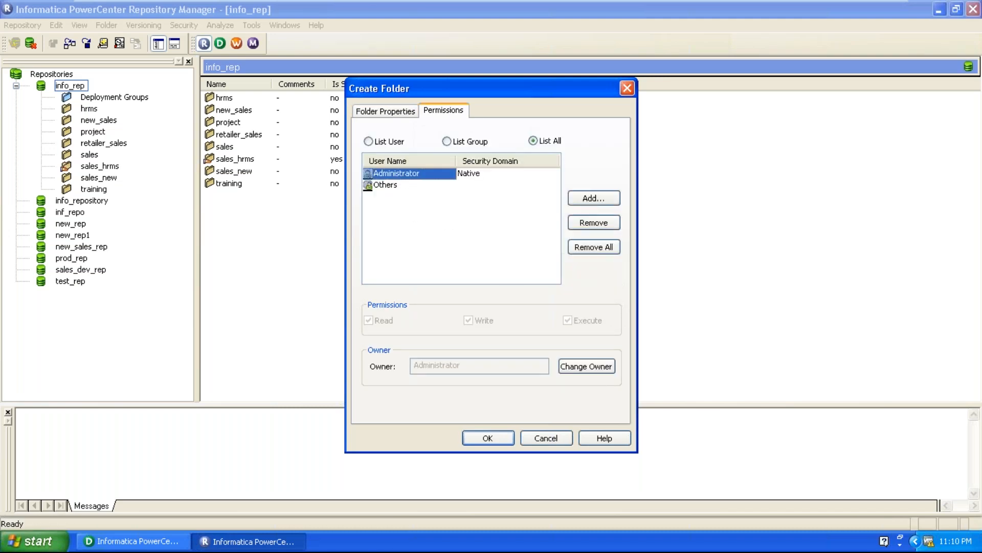
left_click(613, 197)
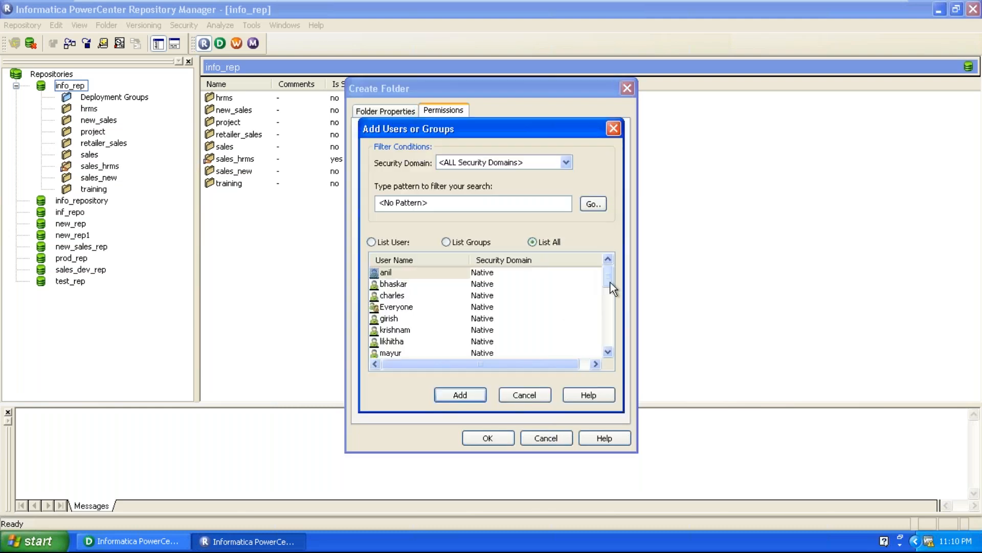
left_click_drag(605, 281, 604, 340)
left_click(396, 309)
scroll(396, 312, "up", 1)
left_click(396, 272)
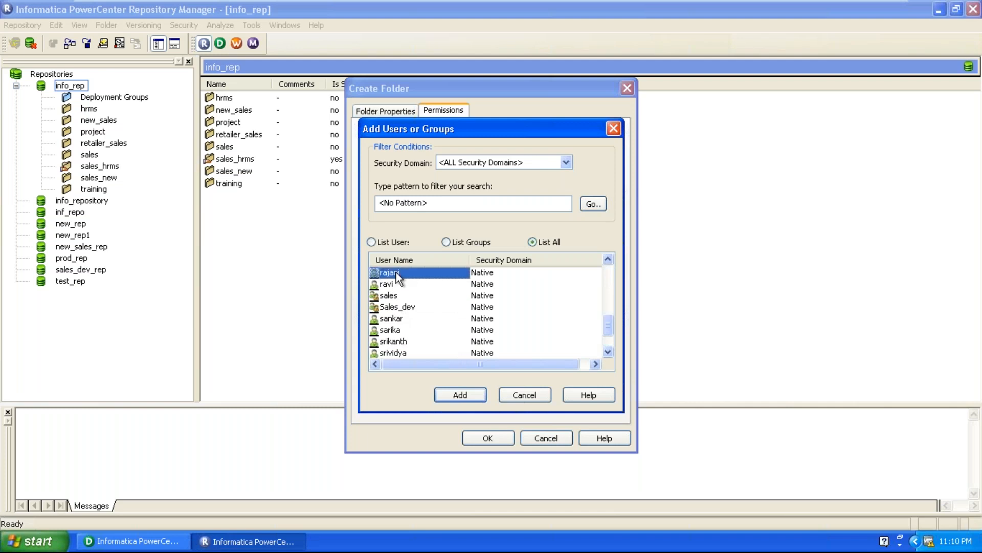
scroll(435, 353, "up", 1)
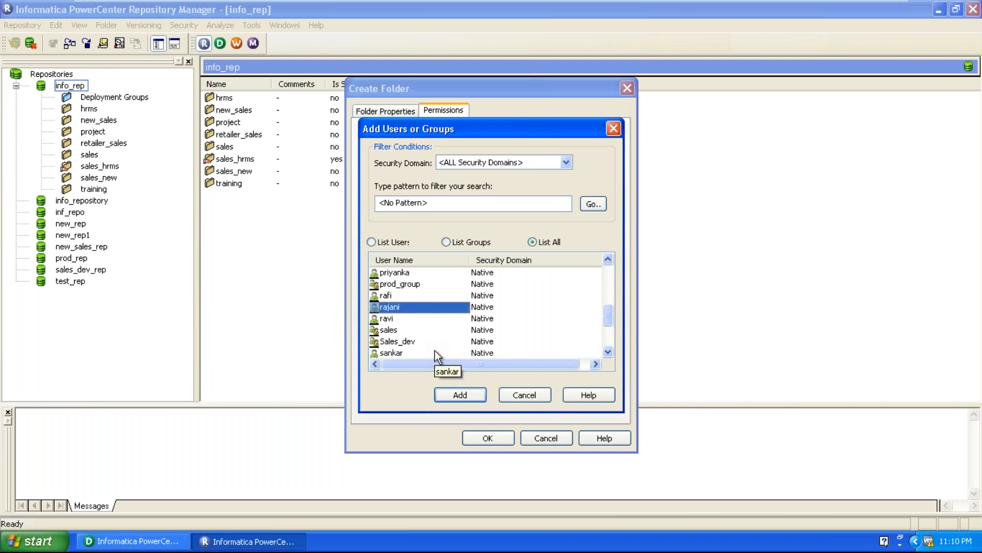
scroll(435, 351, "up", 1)
left_click(399, 297, "ctrl")
scroll(400, 307, "up", 2)
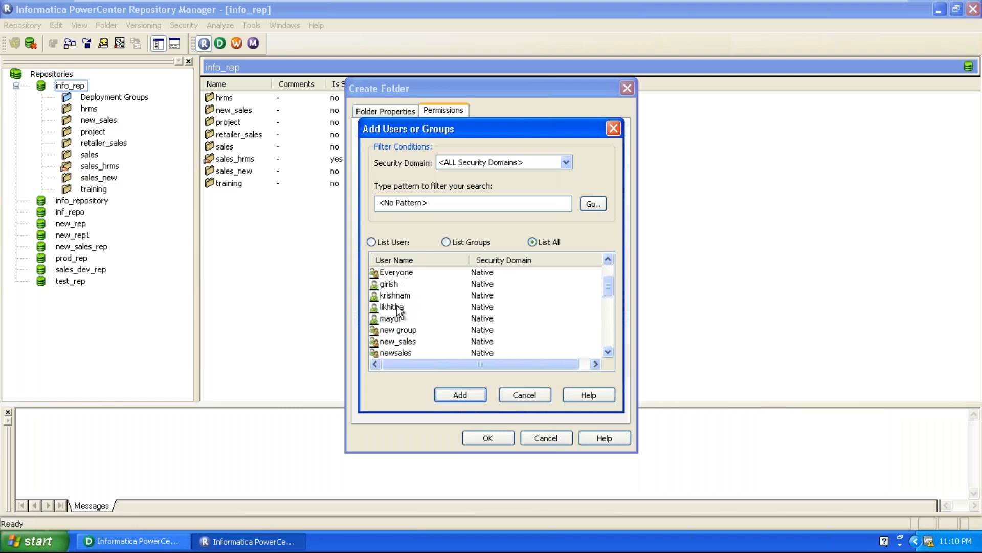
left_click(391, 284, "ctrl")
scroll(426, 397, "down", 2)
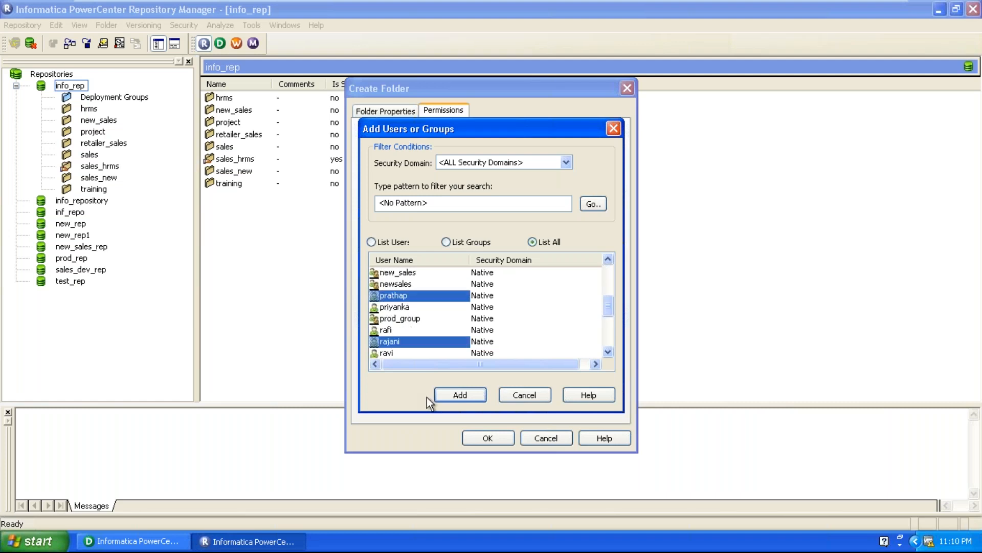
scroll(426, 398, "down", 1)
scroll(427, 397, "up", 1)
left_click(450, 397)
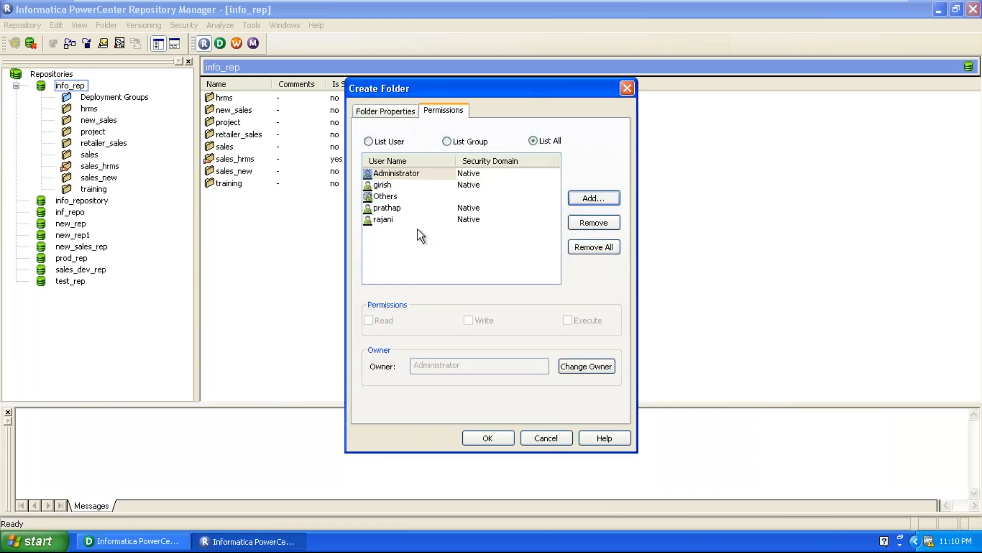
Review the listed users' permissions and grant Write and Execute on the new folder to the added user listed directly below Others.
left_click(393, 166)
left_click(391, 186)
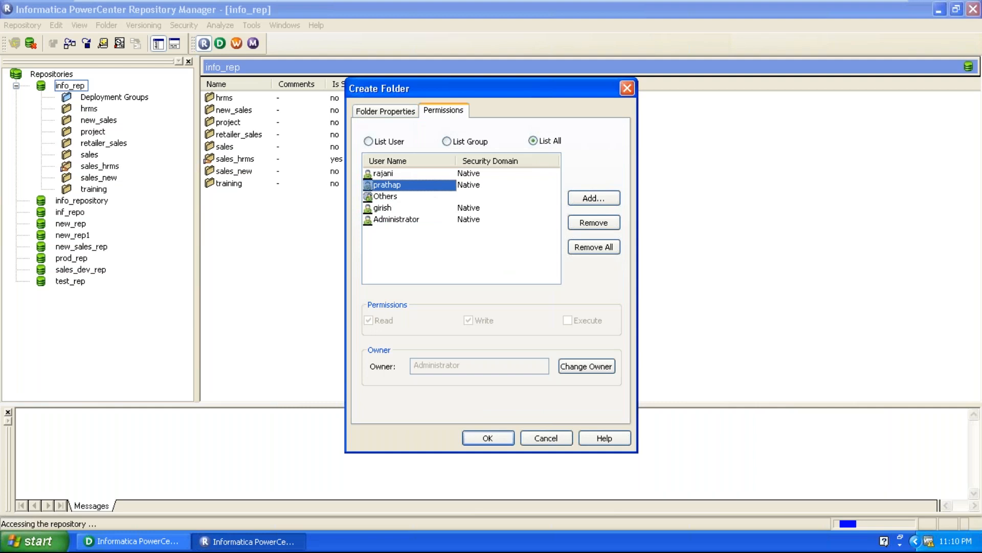
left_click(395, 221)
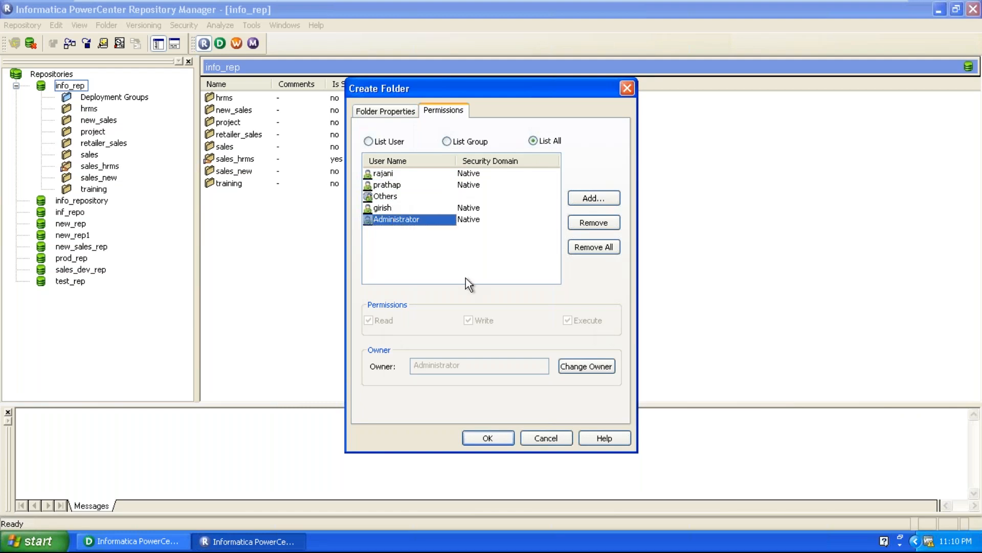
left_click(385, 207)
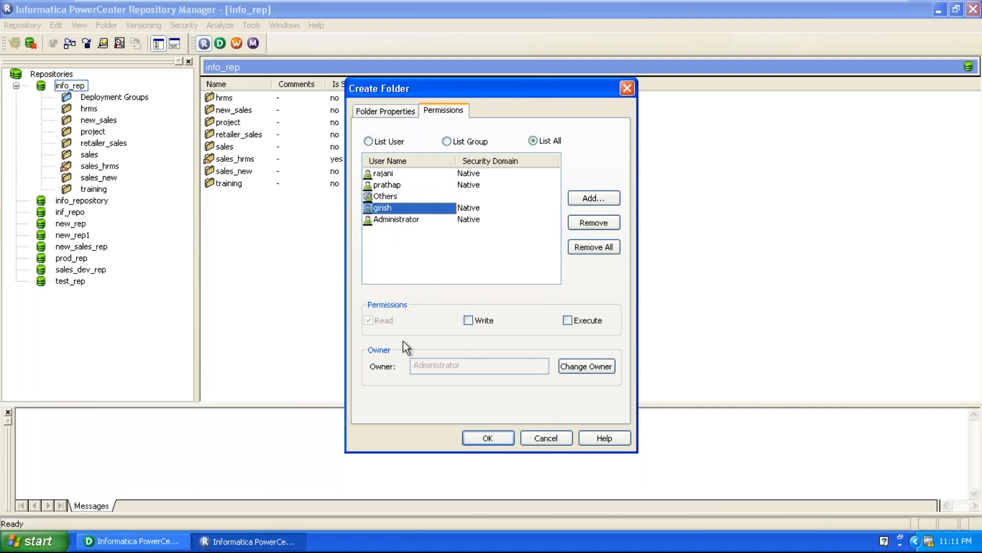
left_click(468, 322)
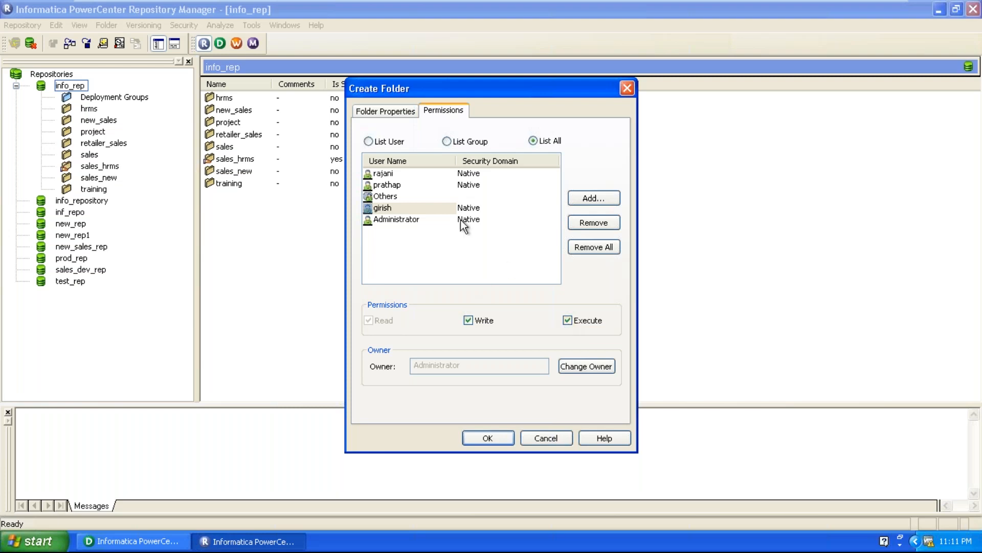
Check the other two added users' folder permissions and create the sales_project folder.
left_click(407, 186)
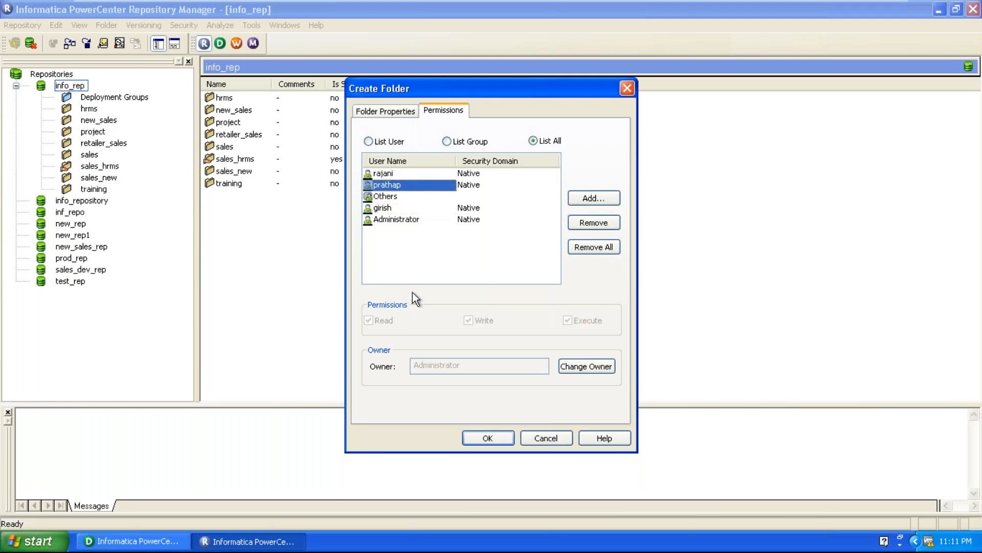
left_click(391, 174)
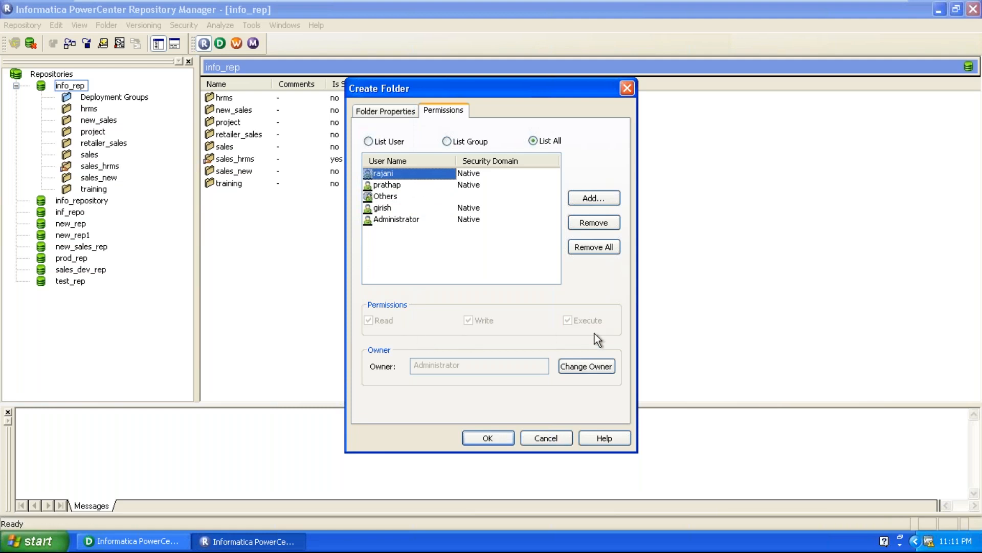
left_click(488, 438)
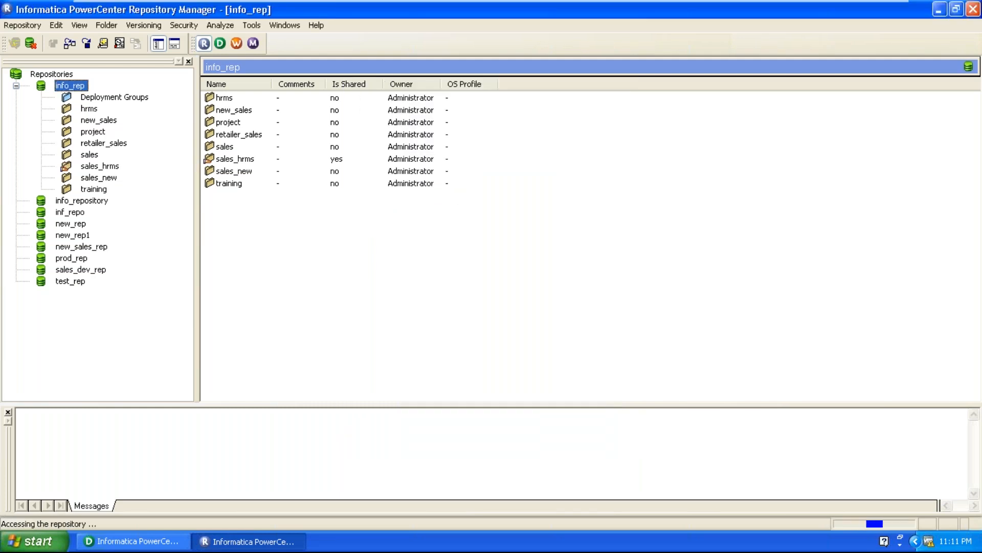
left_click(476, 293)
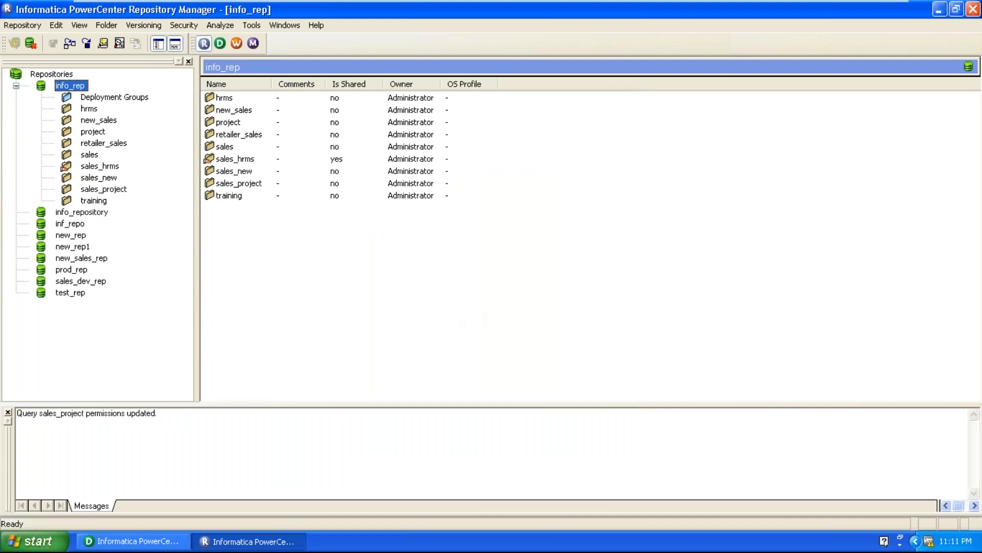
View the contents of the new sales_project folder and disconnect from the info_rep repository.
left_click(96, 190)
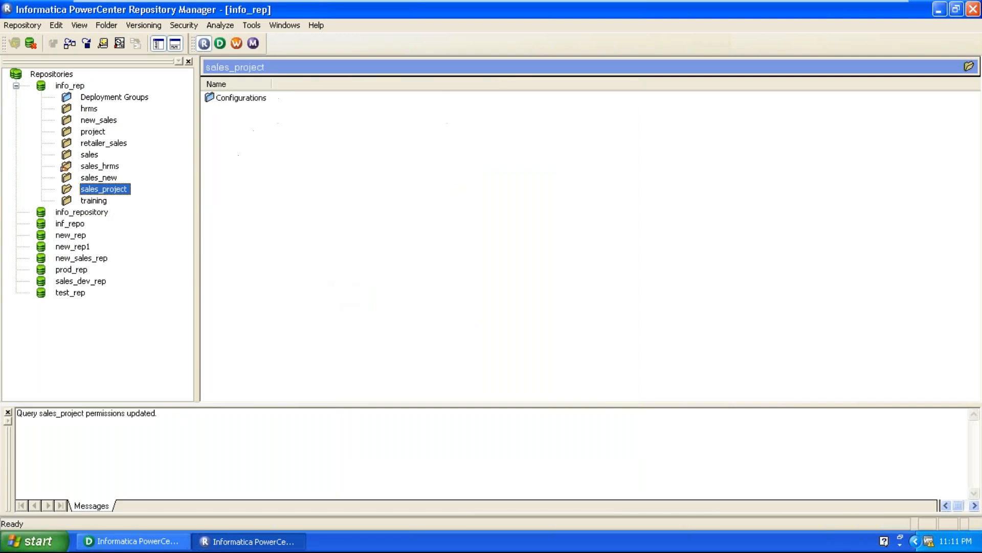
right_click(63, 89)
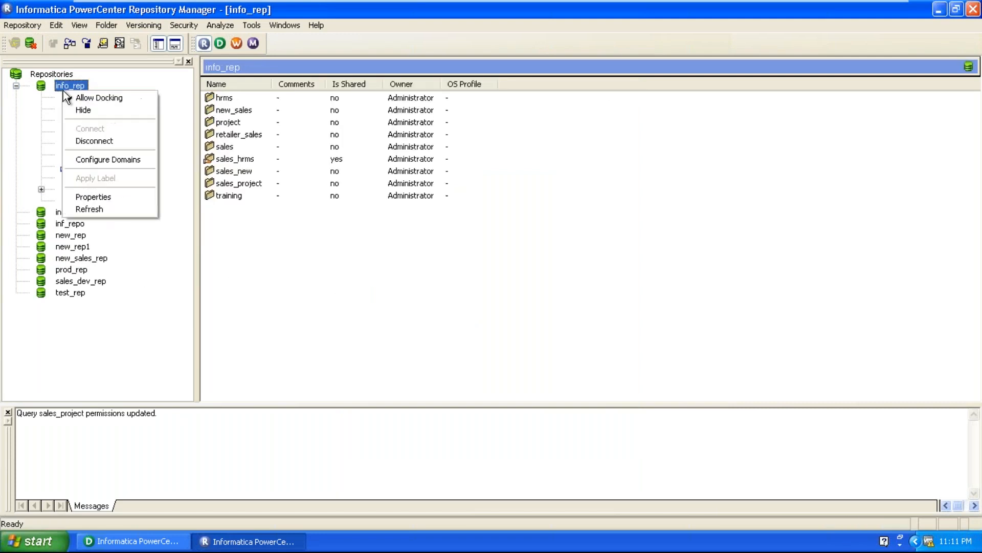
left_click(76, 141)
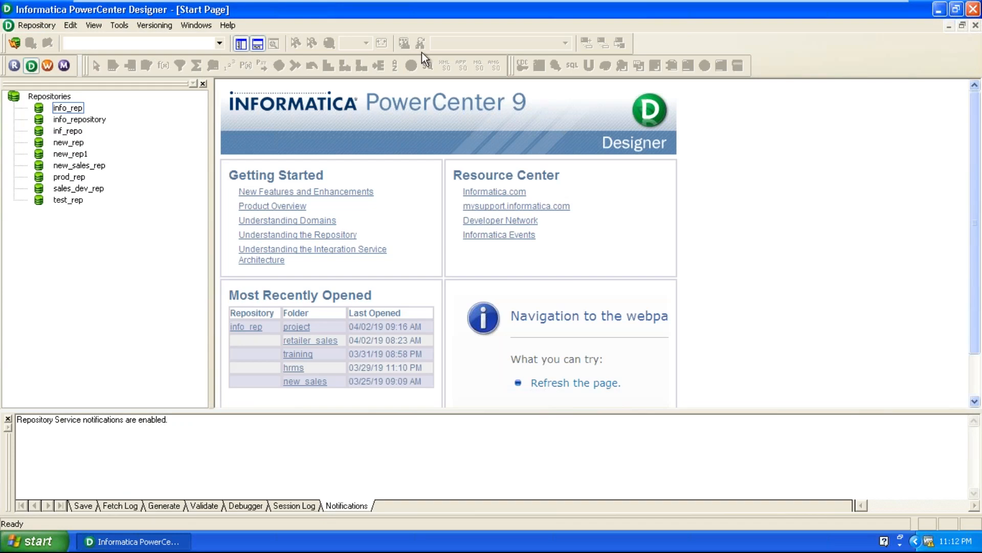
In PowerCenter Designer, connect to the info_rep repository with the new user's username and account password.
right_click(58, 110)
left_click(70, 147)
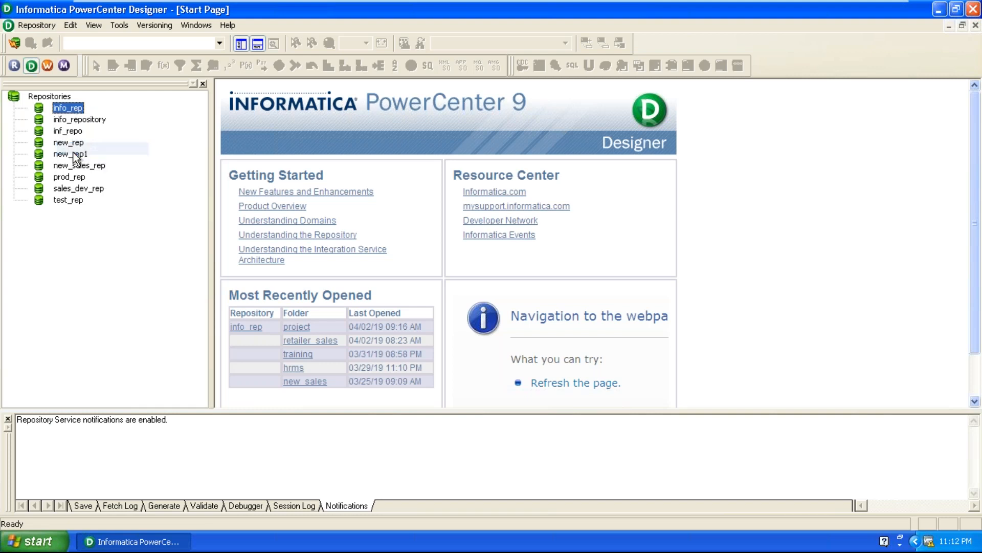
key("BackSpace")
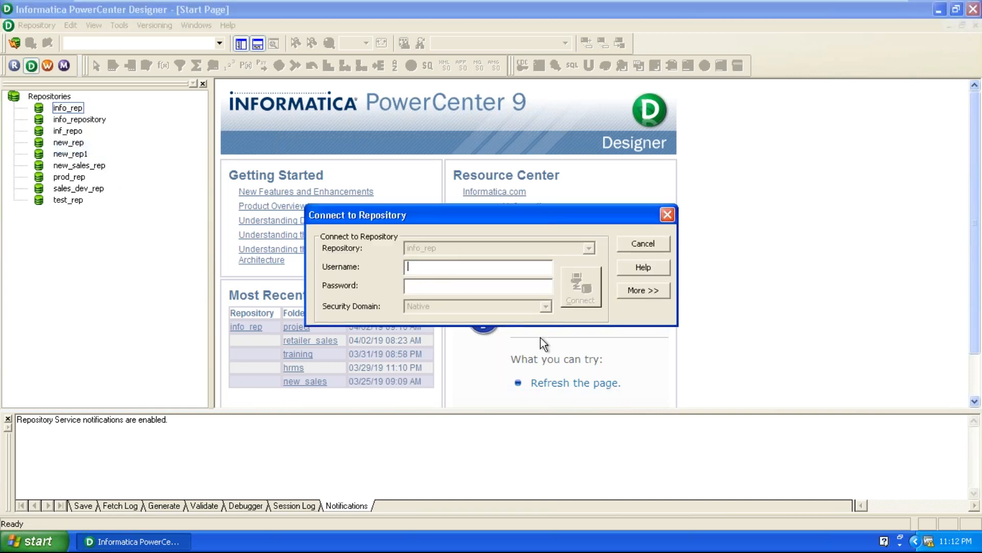
type("rajani")
key("Tab")
type("******")
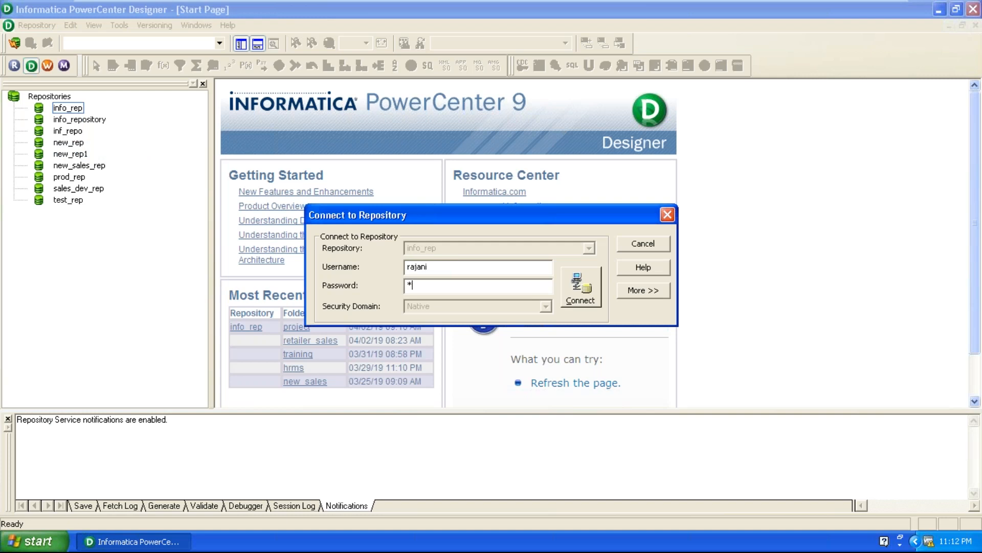
key("Return")
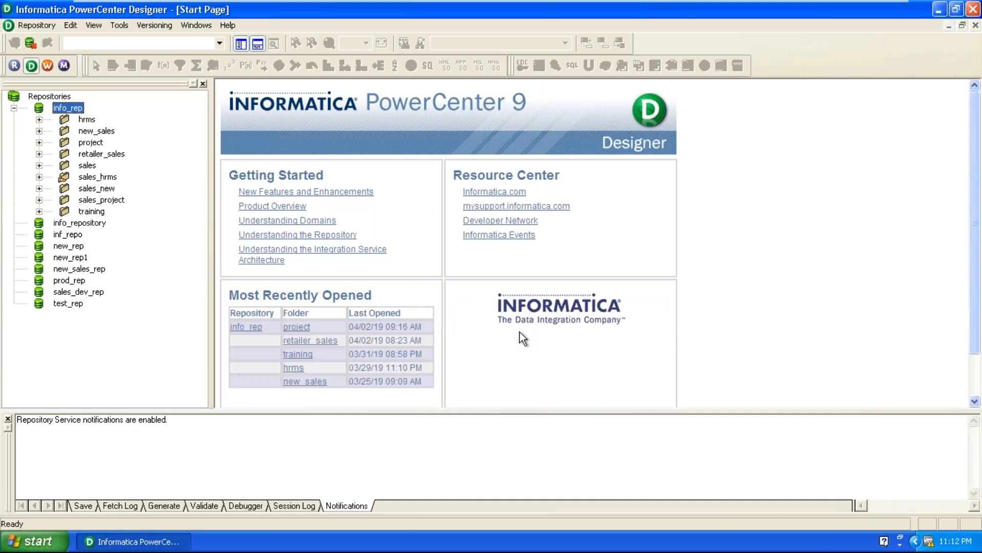
Open the sales_project folder of info_rep in the Source Analyzer.
left_click(96, 202)
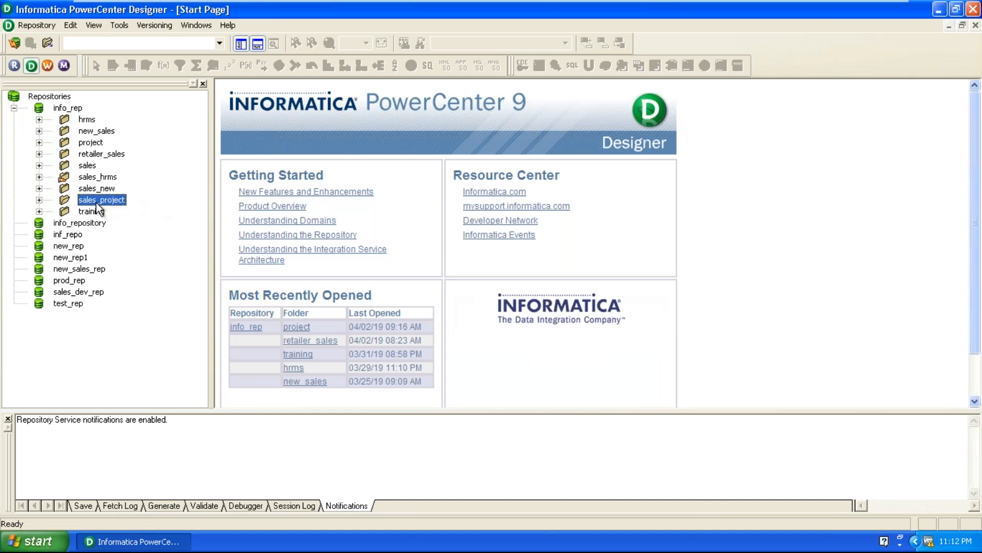
left_click(121, 25)
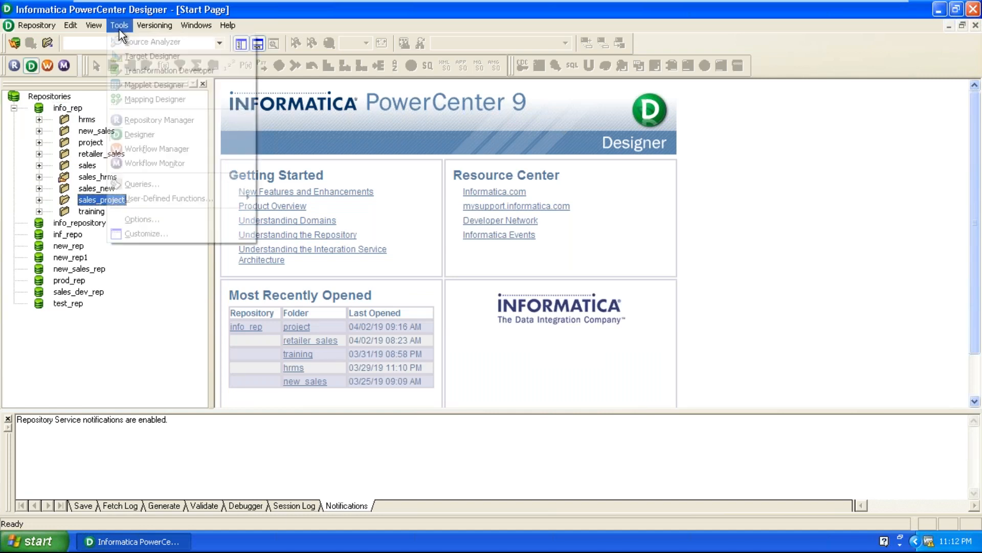
left_click(148, 42)
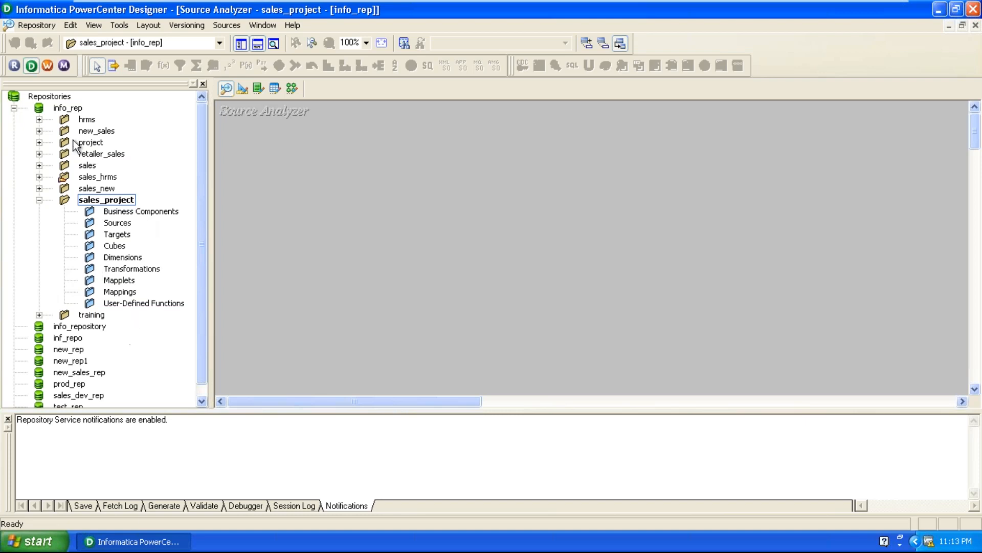
Examine the sales_project folder's subfolders, from Business Components to User-Defined Functions, and the Source Analyzer workspace.
left_click(70, 109)
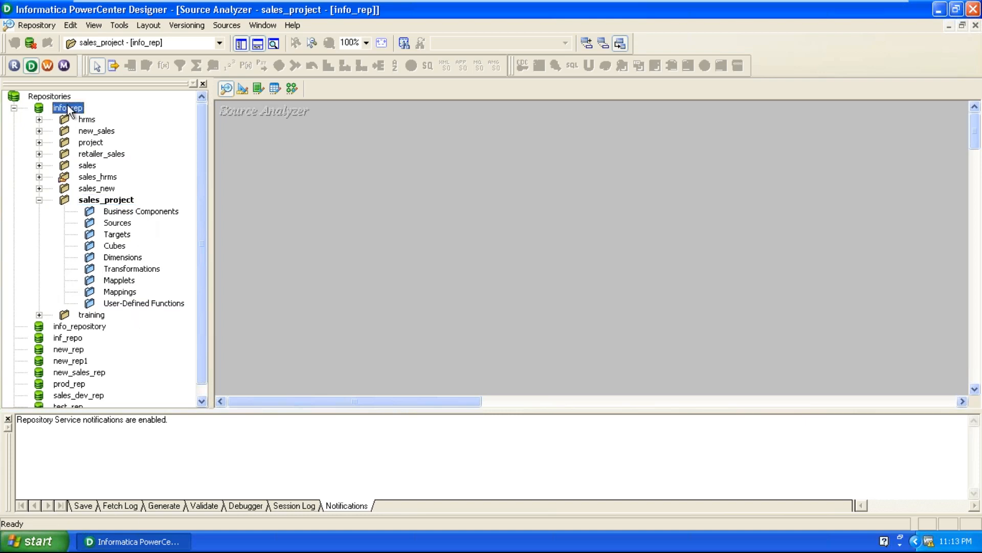
left_click(80, 197)
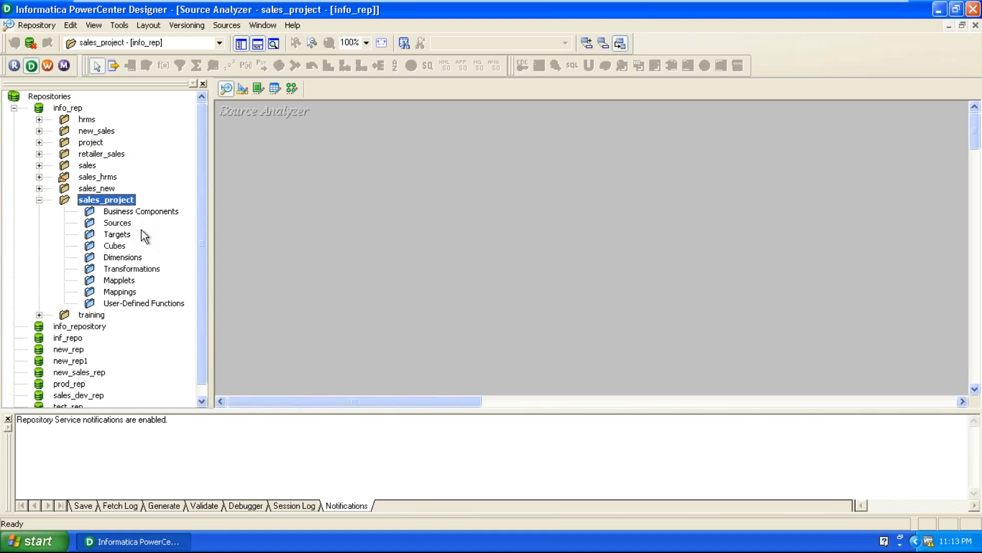
left_click(141, 212)
left_click(138, 304)
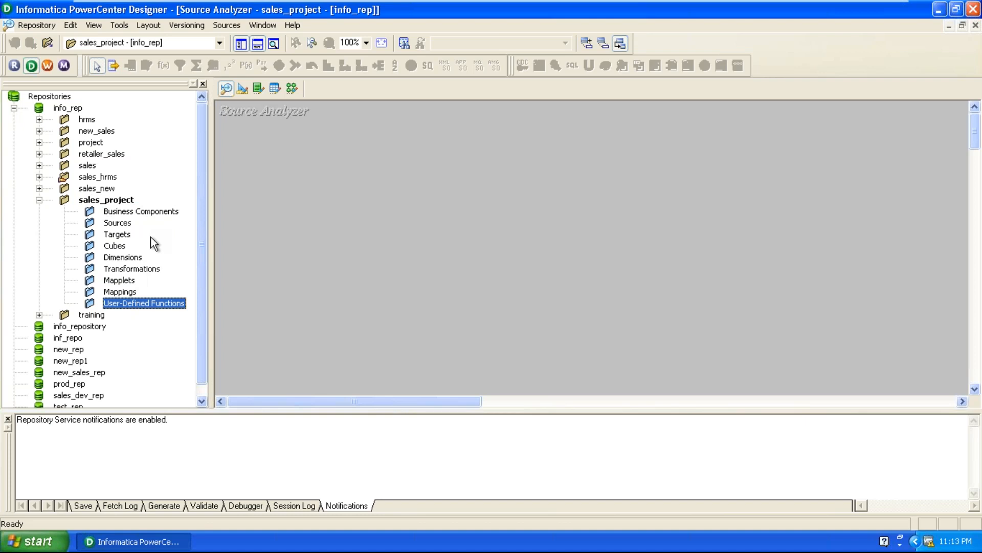
left_click(418, 237)
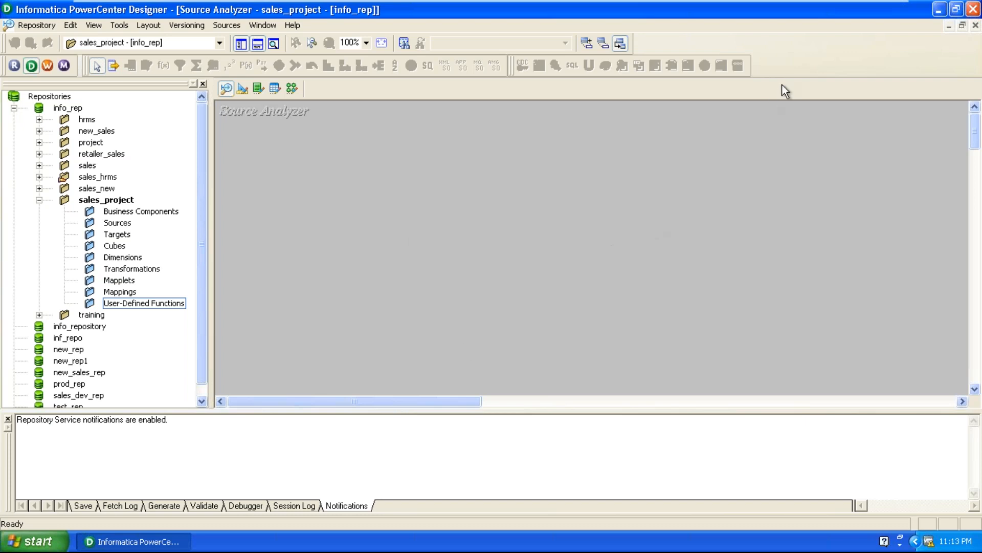
right_click(561, 192)
left_click(382, 151)
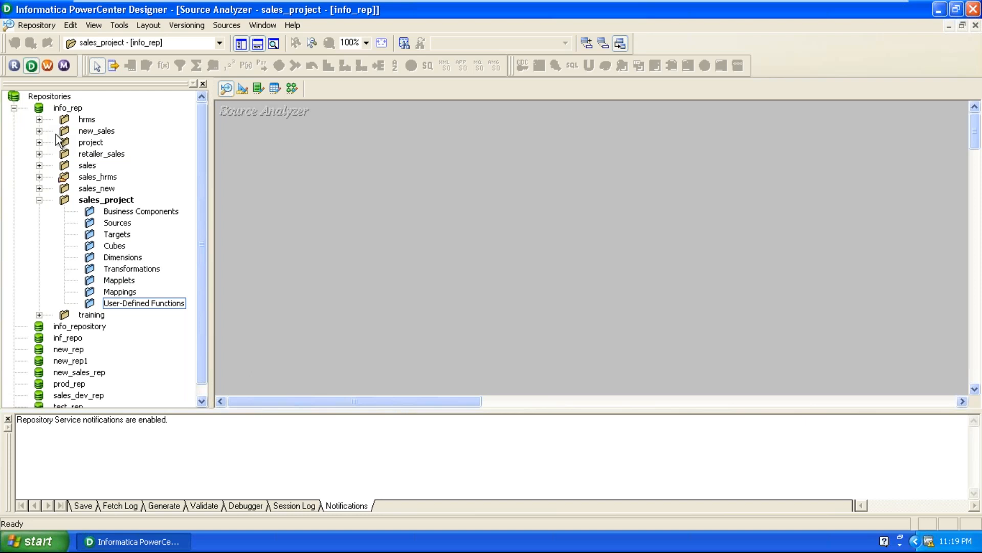
left_click(92, 223)
left_click(90, 211)
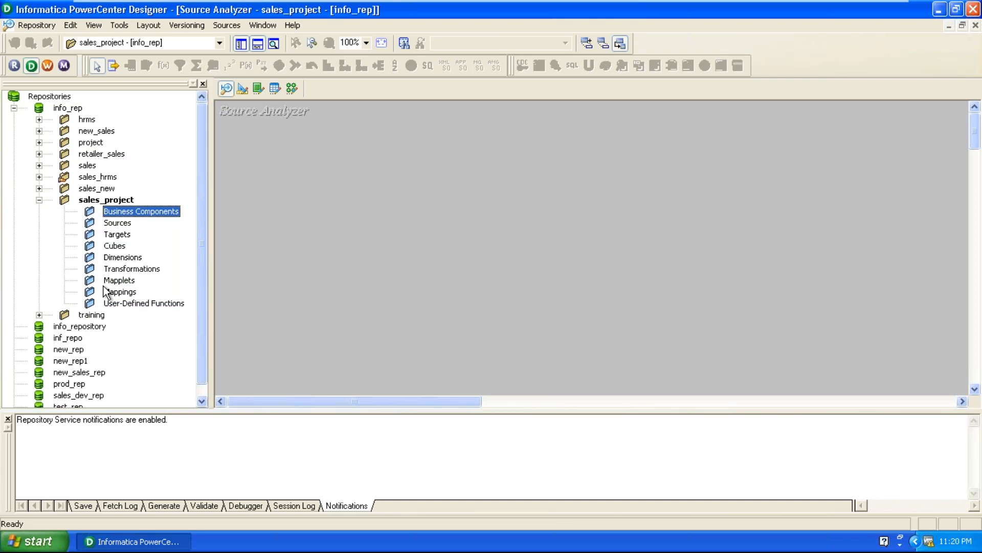
left_click(294, 260)
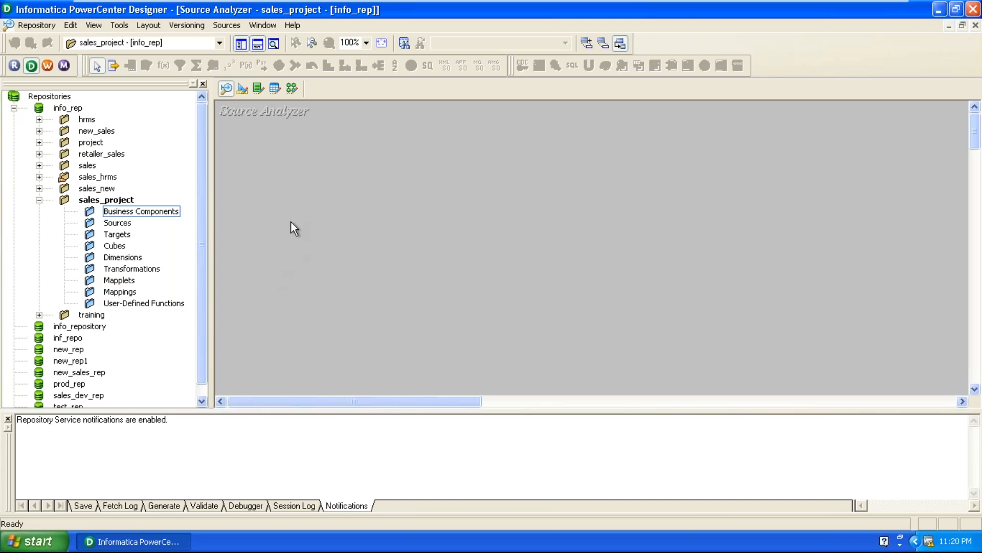
Start a database source import with the ora_sh ODBC data source, entering username sh and the database password.
left_click(229, 25)
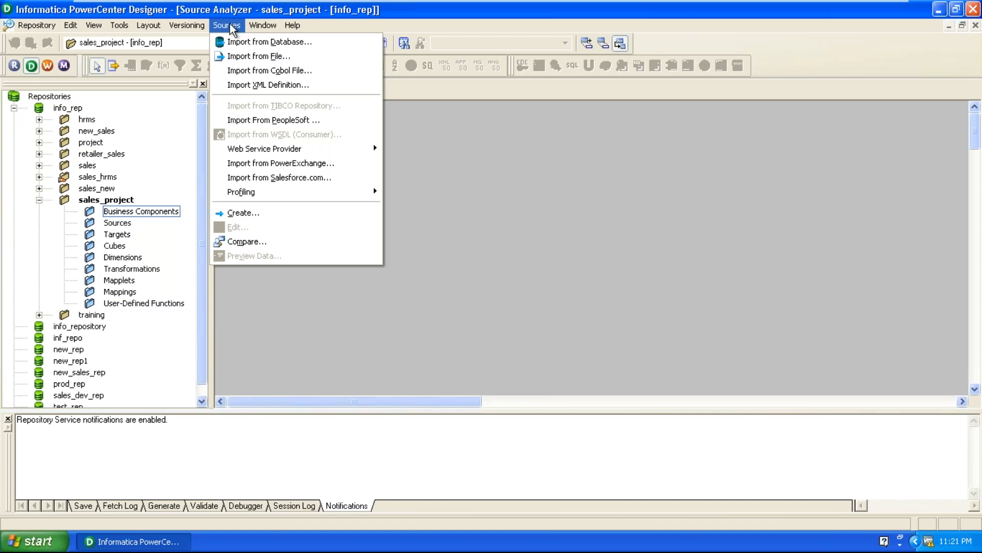
left_click(276, 44)
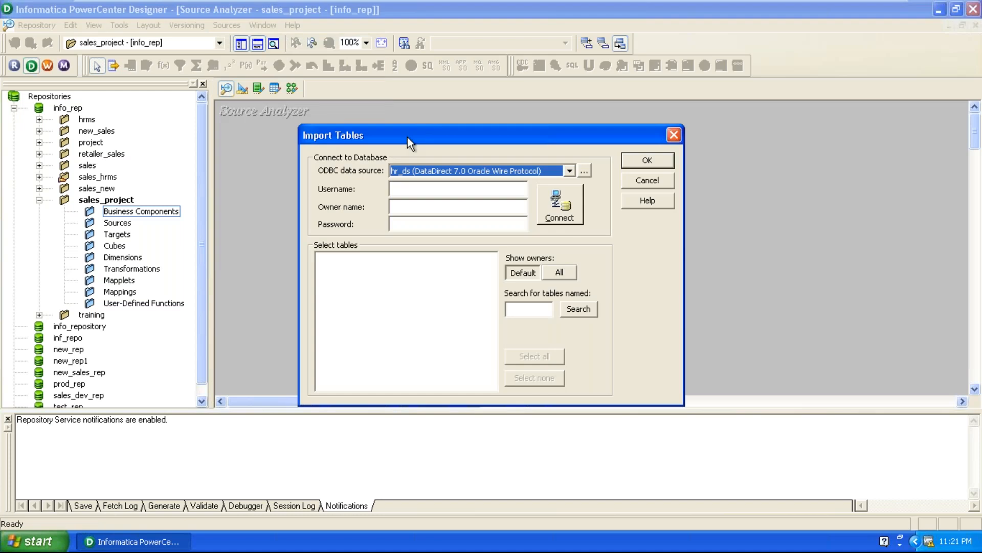
left_click_drag(407, 137, 429, 96)
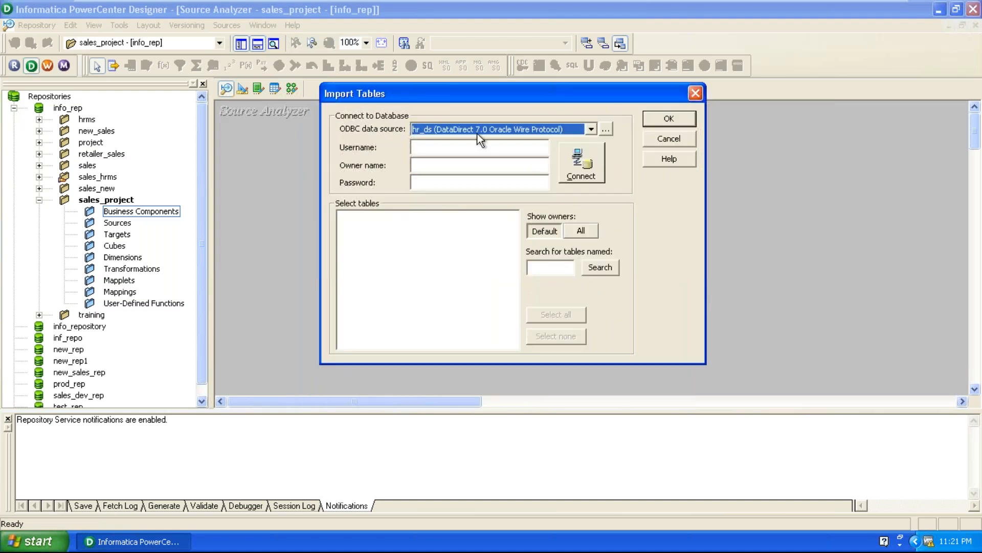
left_click(443, 129)
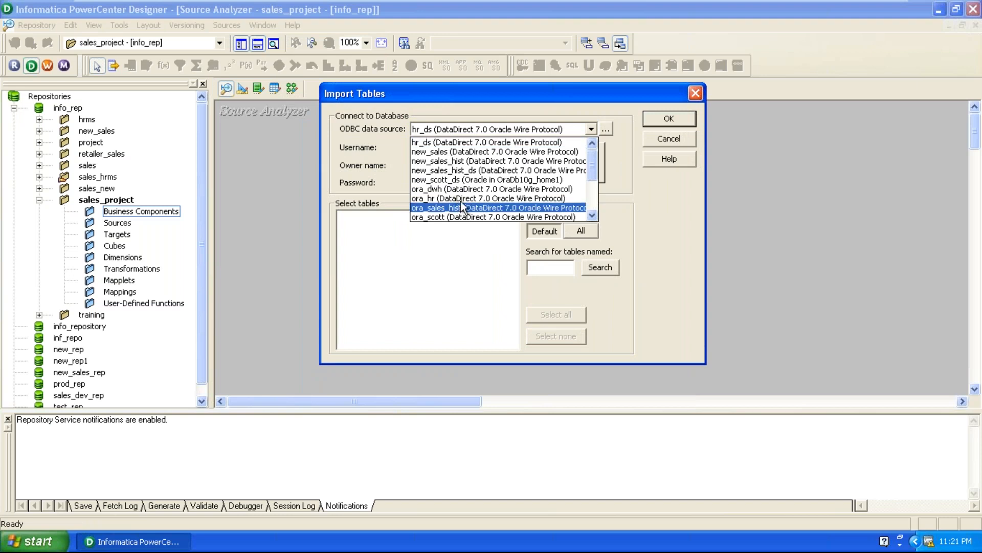
scroll(471, 169, "down", 3)
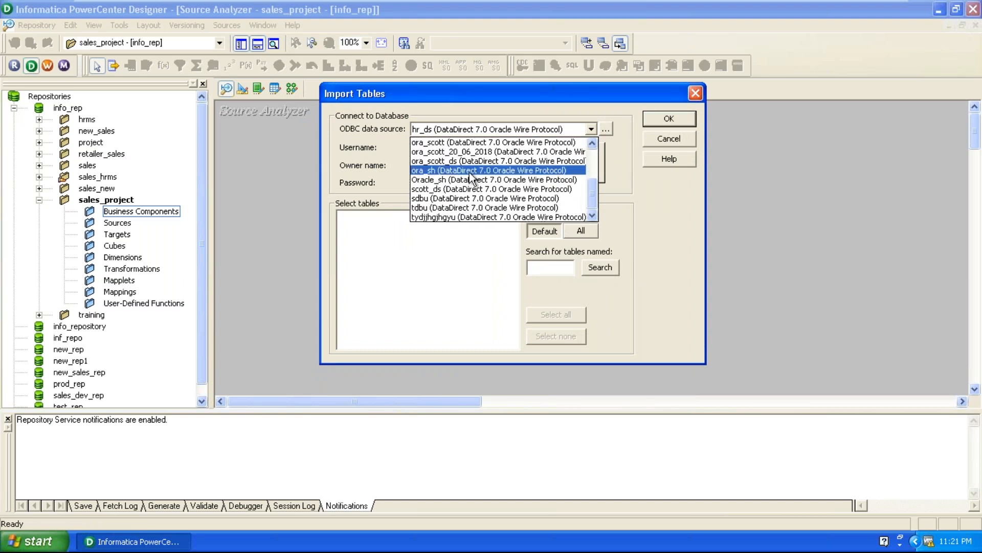
left_click(469, 173)
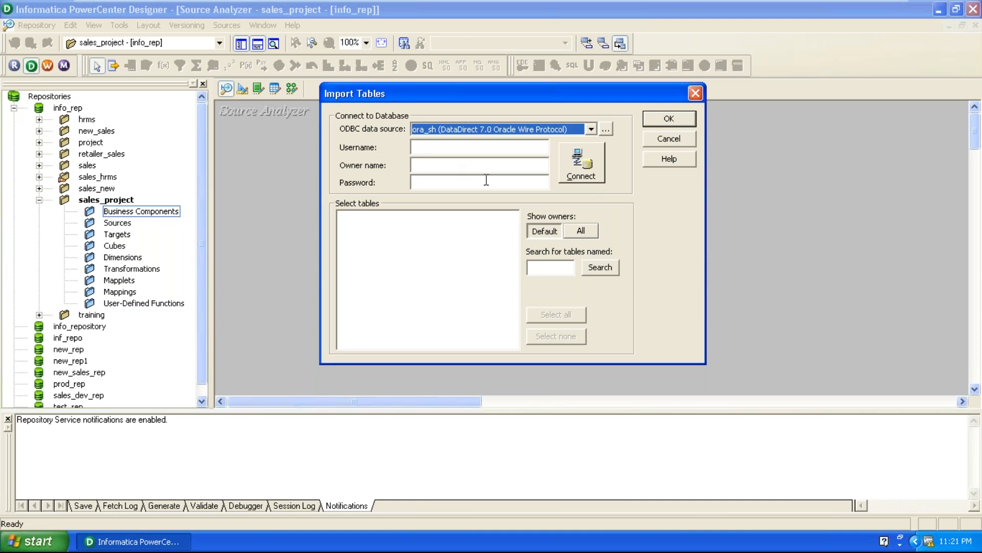
left_click(478, 147)
type("sh")
left_click(415, 180)
type("sh")
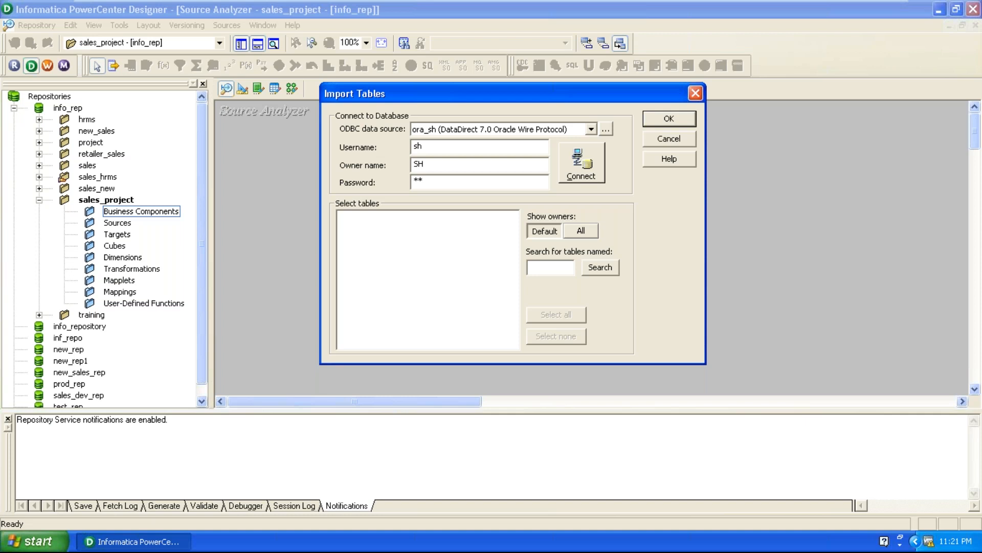
View the ODBC Data Source Administrator from the table import, then close it and cancel the import.
left_click(610, 132)
left_click_drag(415, 98, 476, 84)
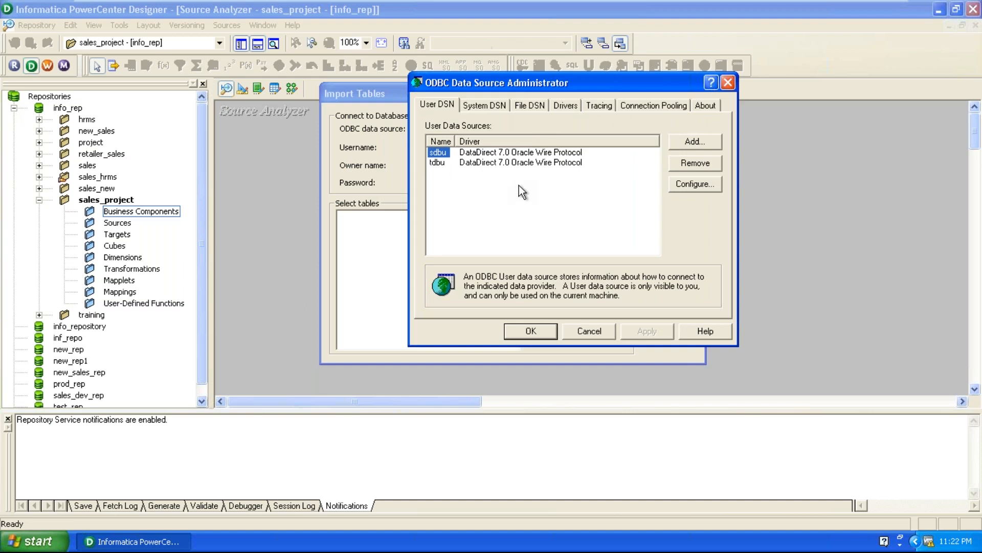
left_click(727, 83)
left_click(668, 139)
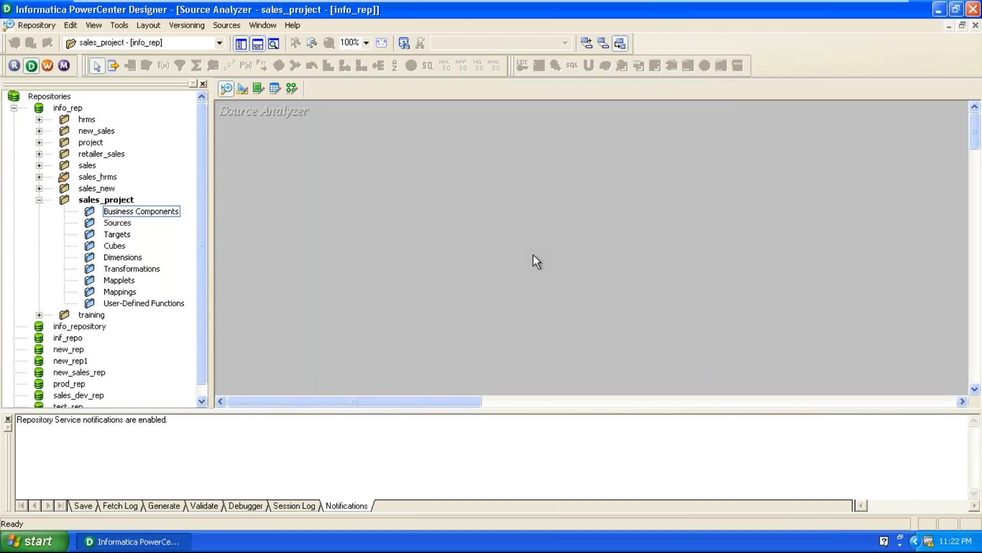
Open the ODBC Data Source Administrator through Administrative Tools in the Windows Control Panel.
left_click(28, 542)
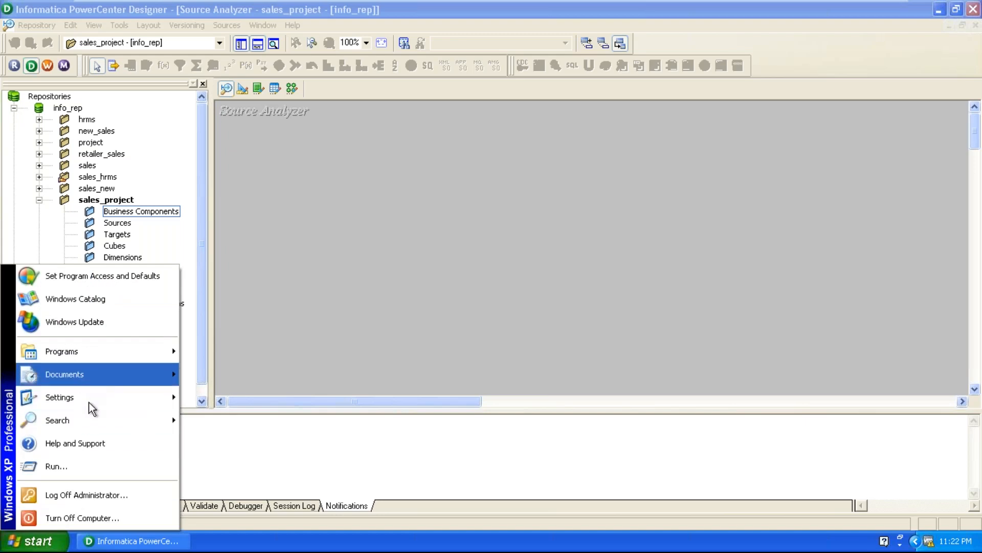
mouse_move(89, 402)
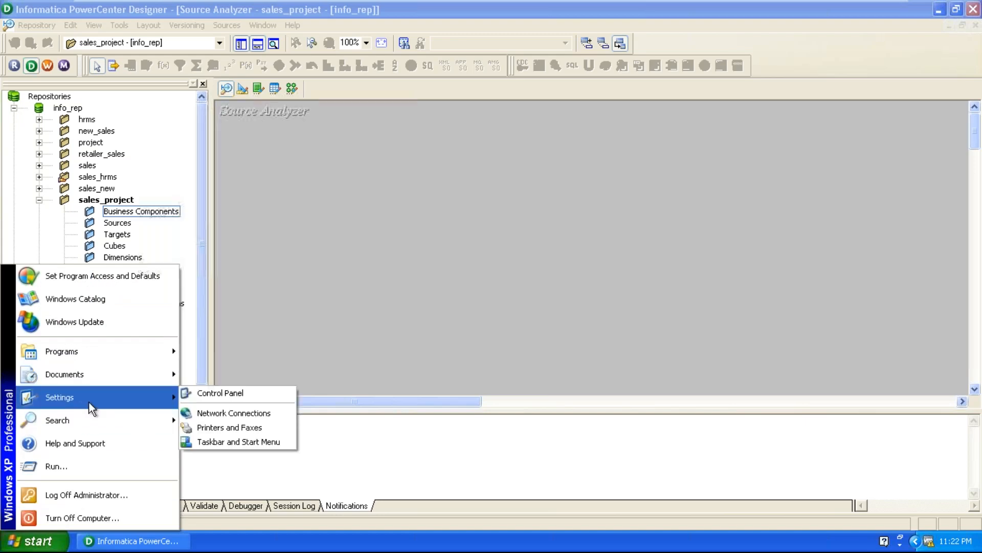
left_click(236, 397)
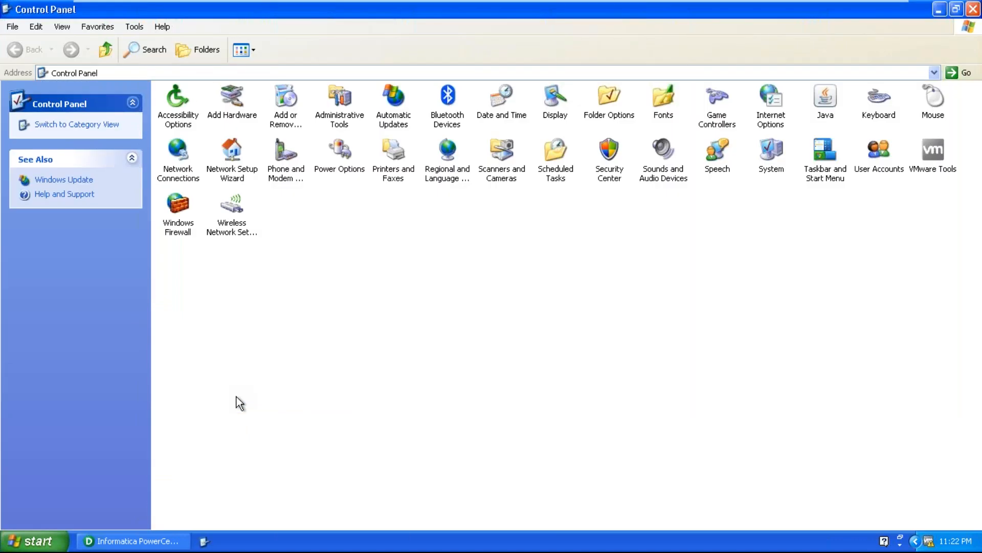
left_click(333, 118)
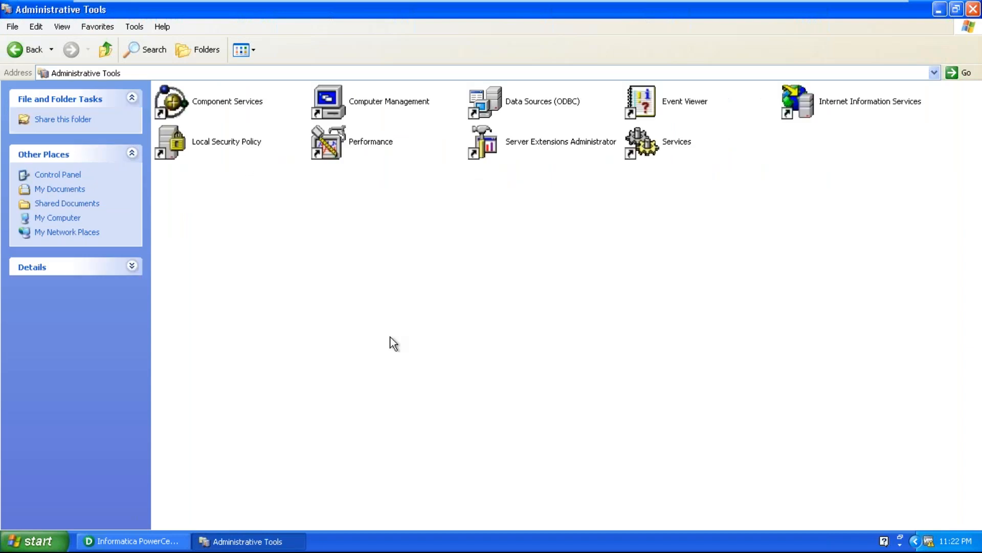
left_click(548, 95)
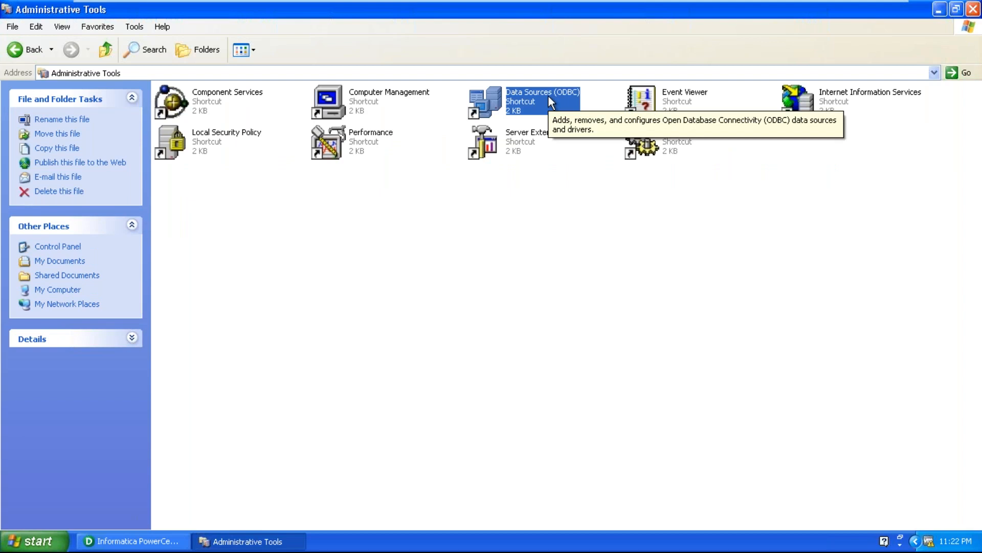
double_click(548, 95)
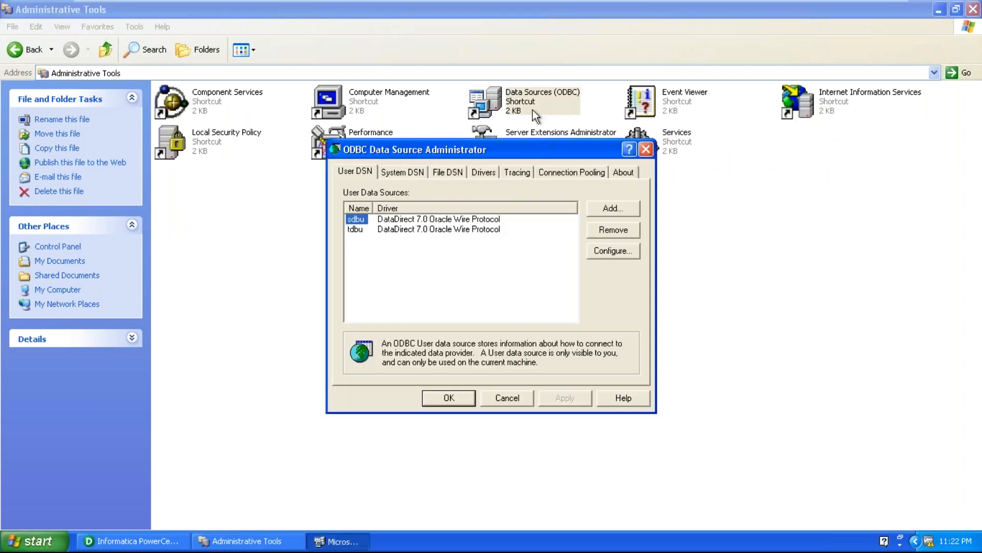
left_click_drag(470, 153, 561, 84)
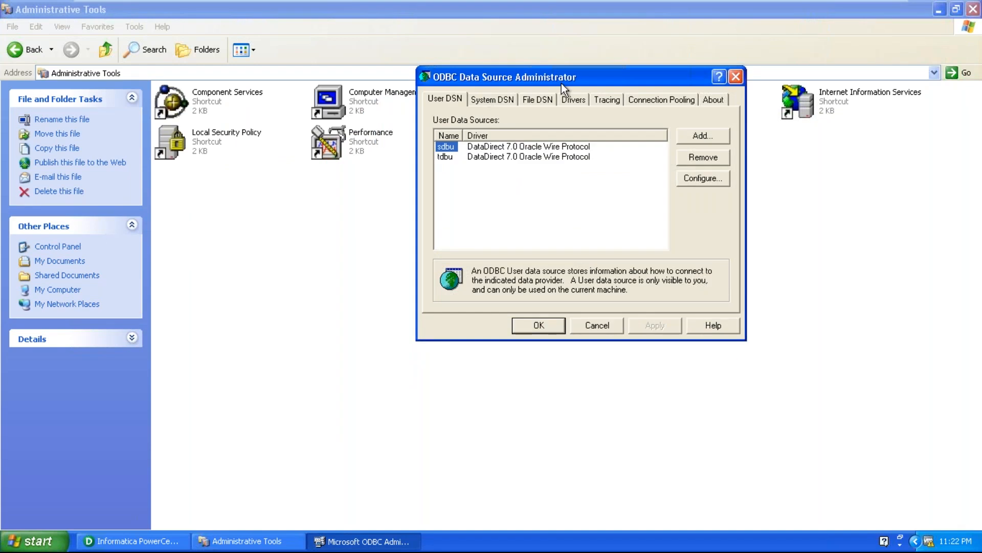
Switch back to PowerCenter Designer and open the ODBC Data Source Administrator from a new database source import.
left_click(152, 532)
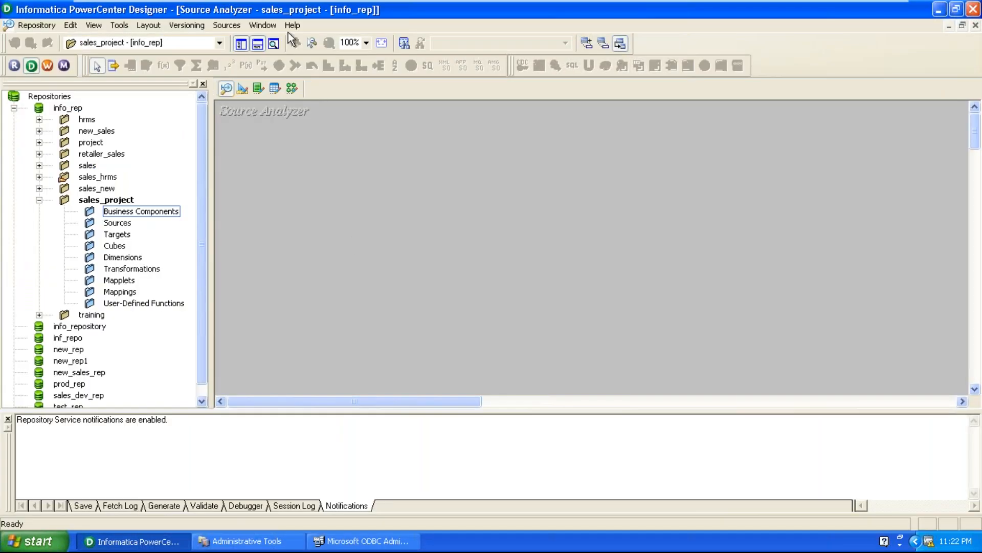
left_click(231, 26)
left_click(239, 43)
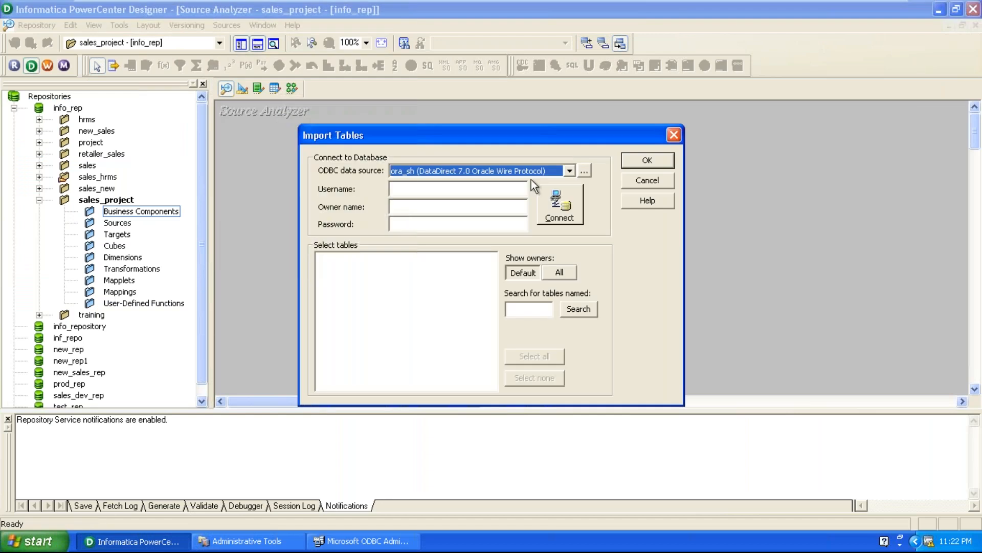
left_click(583, 171)
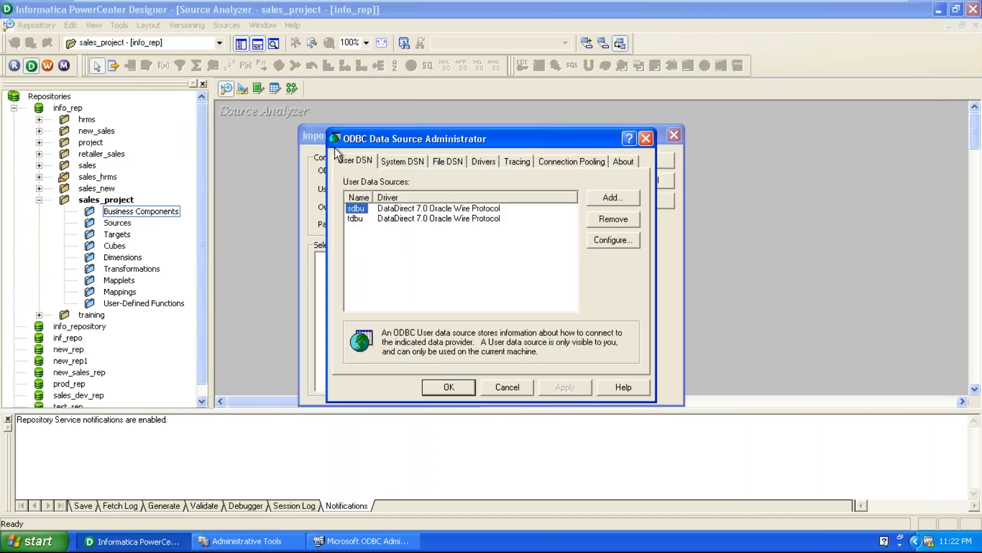
Compare the user data sources in the Windows and Designer ODBC administrators, then cancel both windows.
left_click(362, 544)
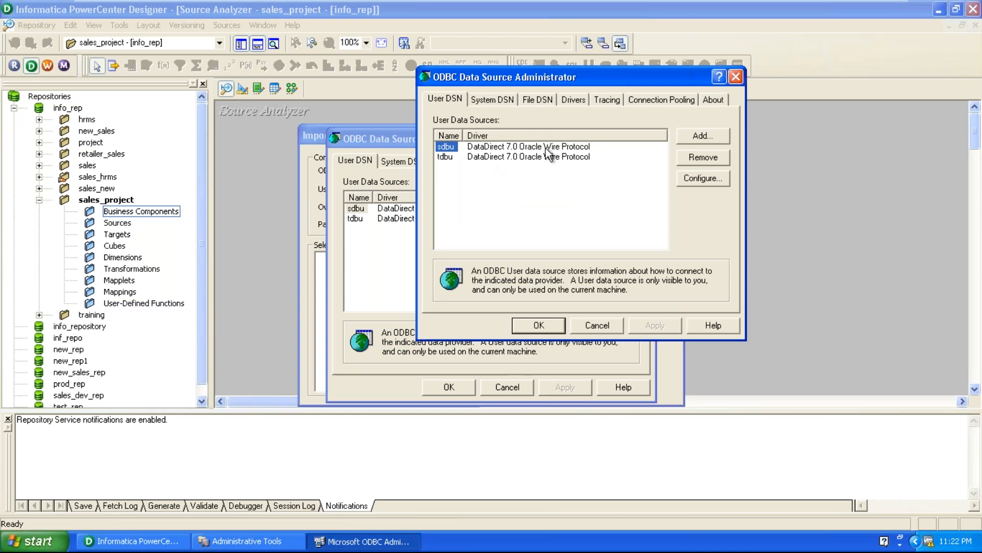
left_click(595, 325)
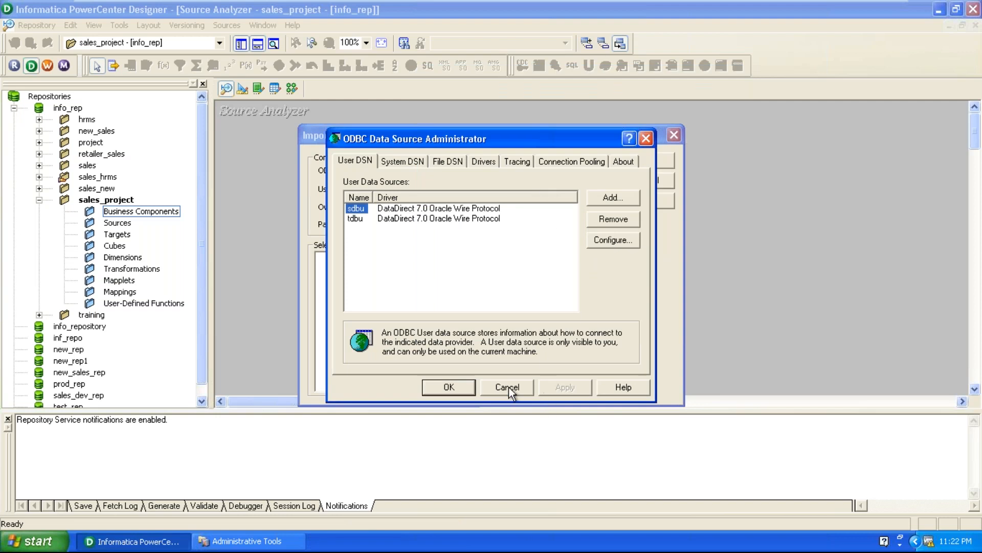
left_click(508, 387)
Reopen the ODBC Data Source Administrator from the table import and close the Administrative Tools window.
left_click(583, 171)
left_click(290, 543)
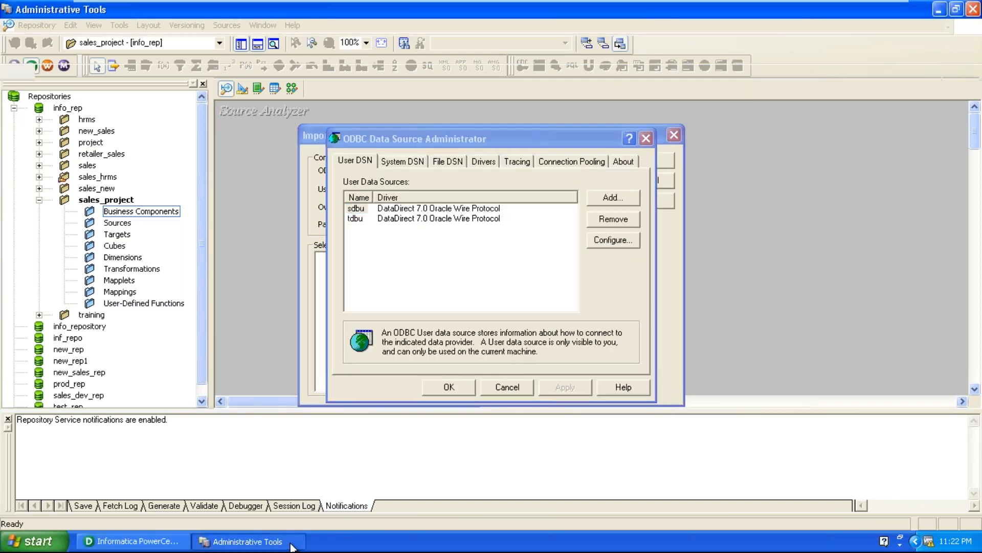
left_click(969, 8)
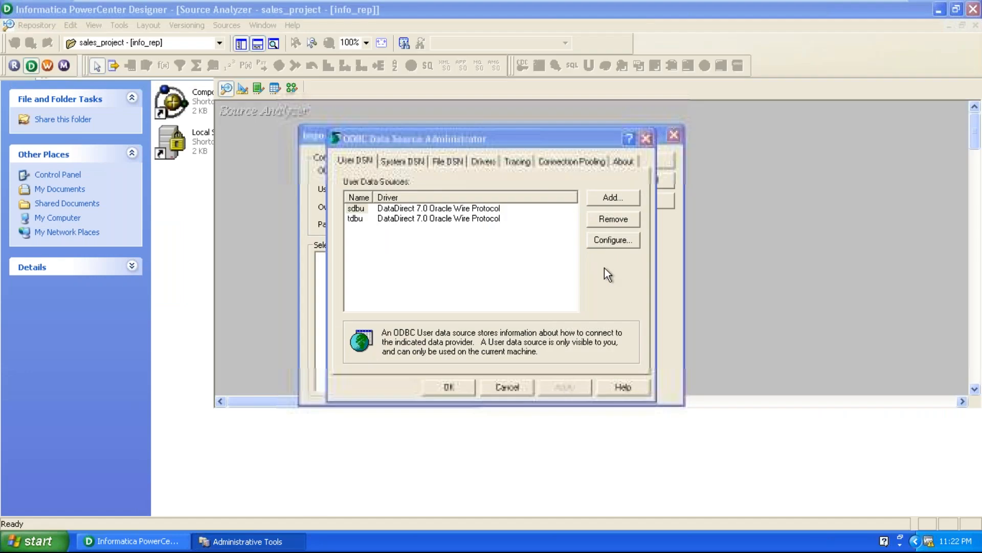
left_click(450, 229)
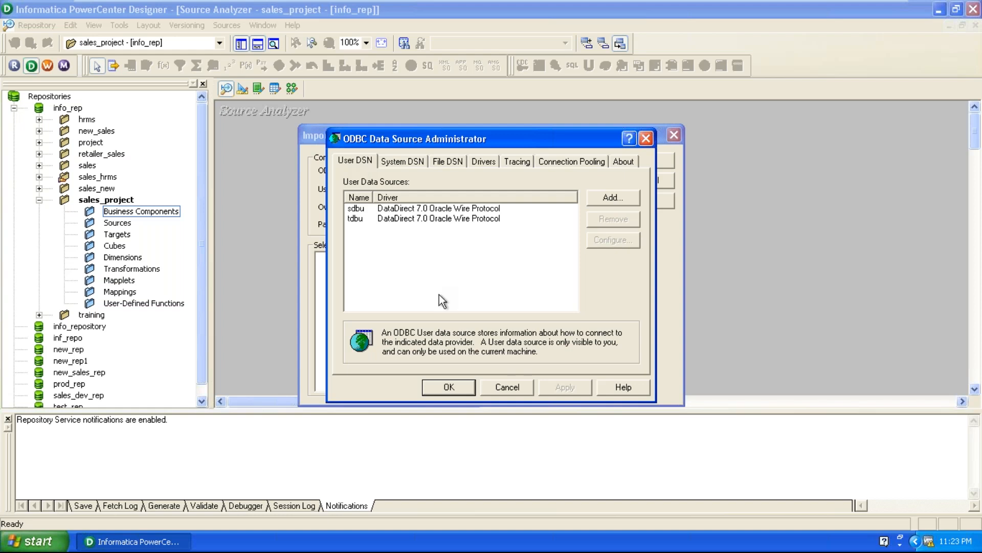
Start a new system data source using the DataDirect 7.0 Oracle Wire Protocol driver.
left_click(403, 161)
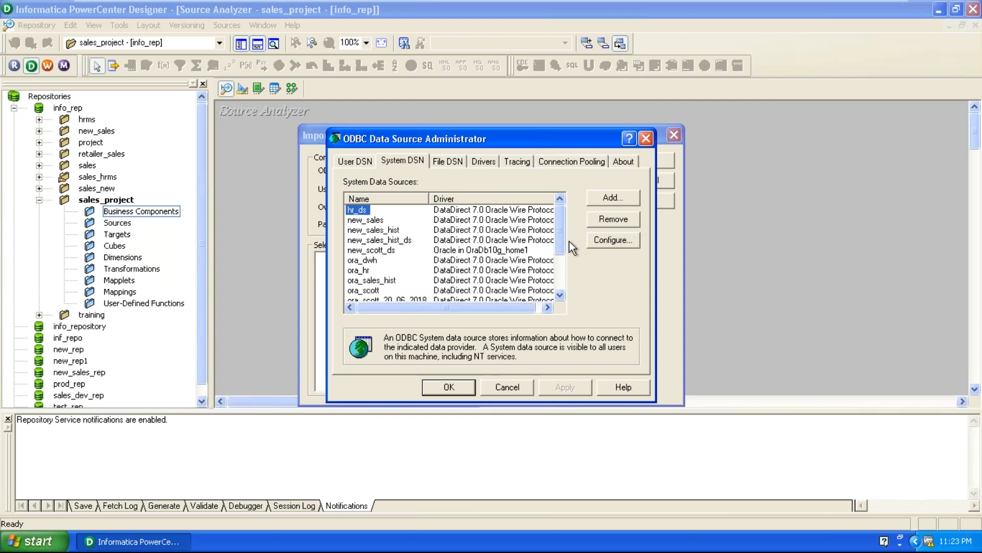
left_click_drag(561, 239, 561, 281)
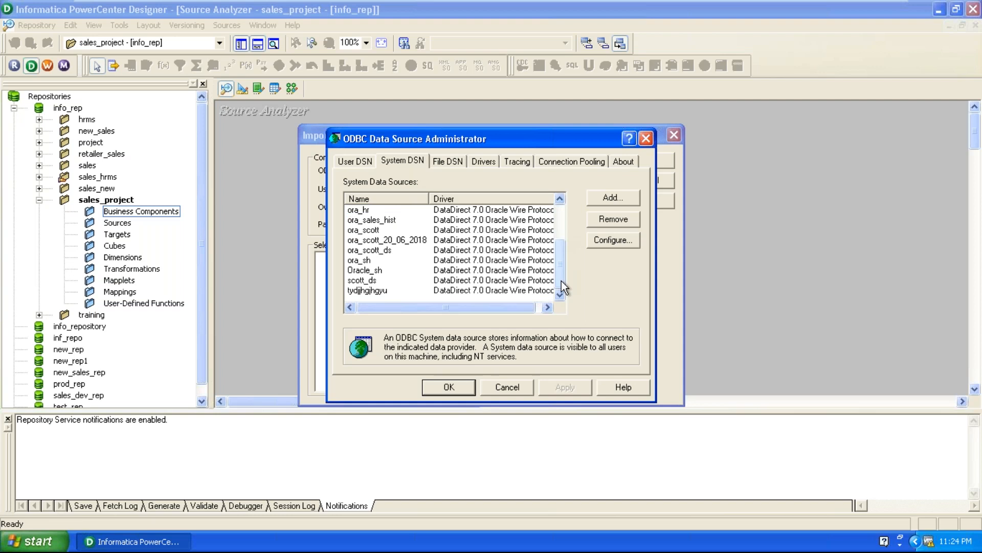
left_click(613, 200)
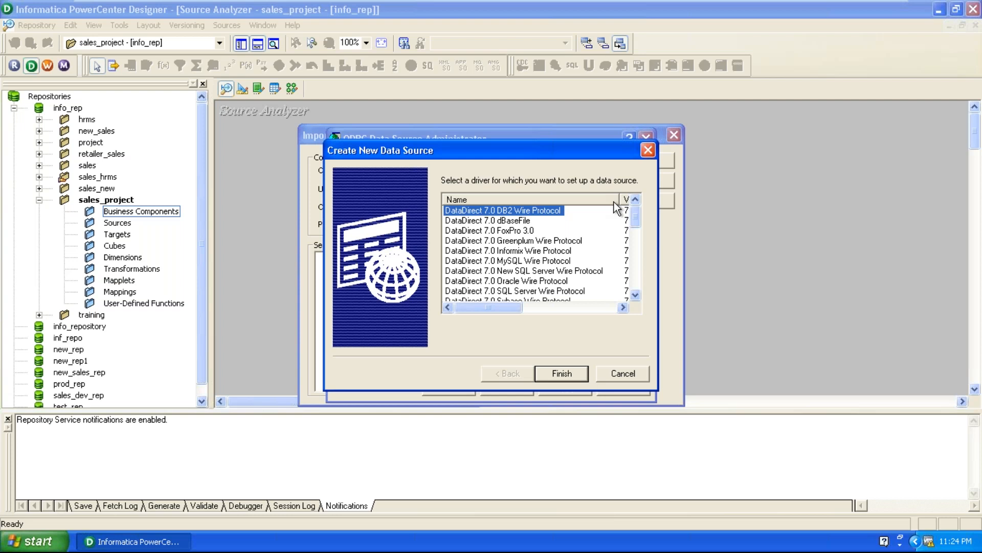
left_click_drag(532, 155, 534, 82)
left_click(535, 209)
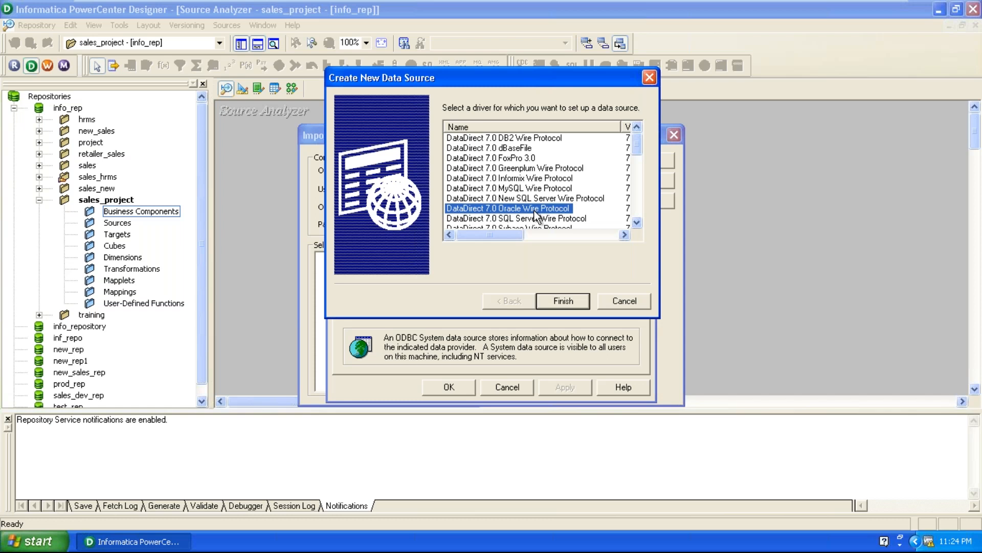
left_click(561, 306)
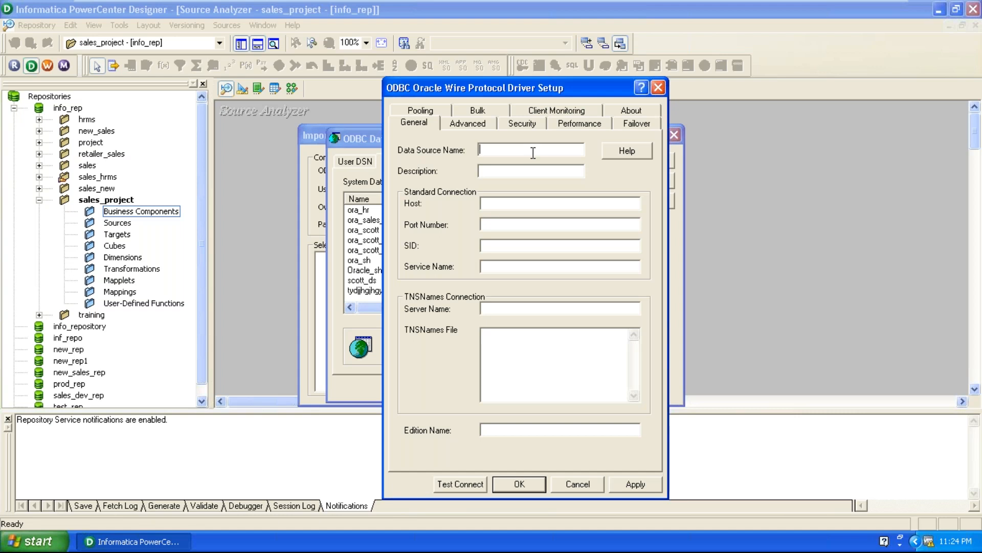
Name the data source sales_ds and set its host to localhost, port number to 1521 and SID to orcl.
type("sales_")
type("ds")
type("loc")
type("al")
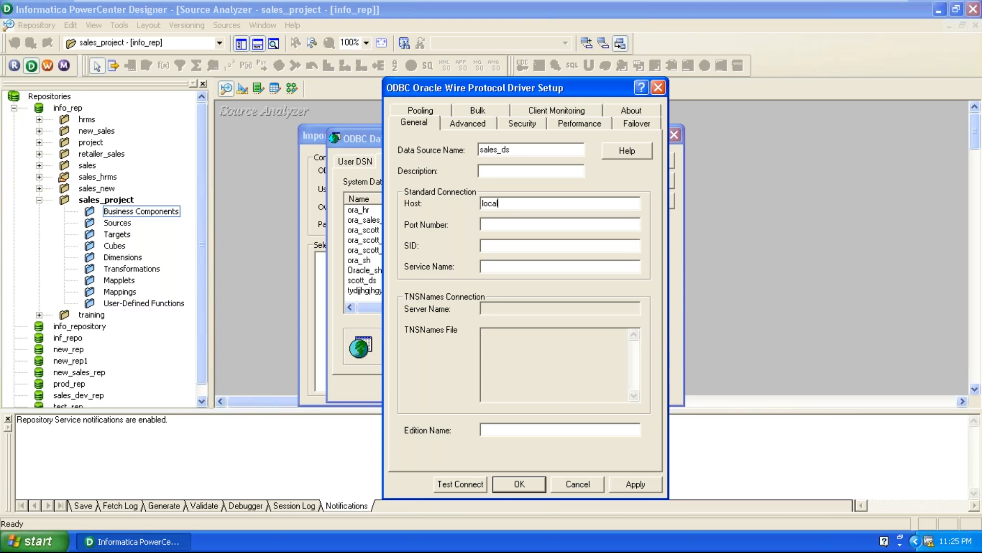
type("host")
left_click(500, 226)
type("1521")
type("orcl")
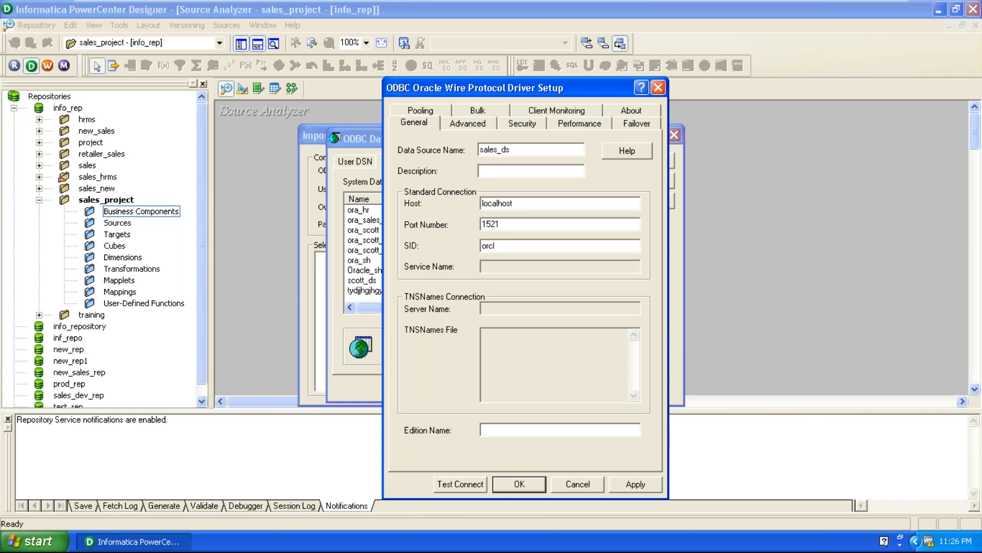
Test the sales_ds connection by logging on with user name sh and the account password.
left_click(459, 484)
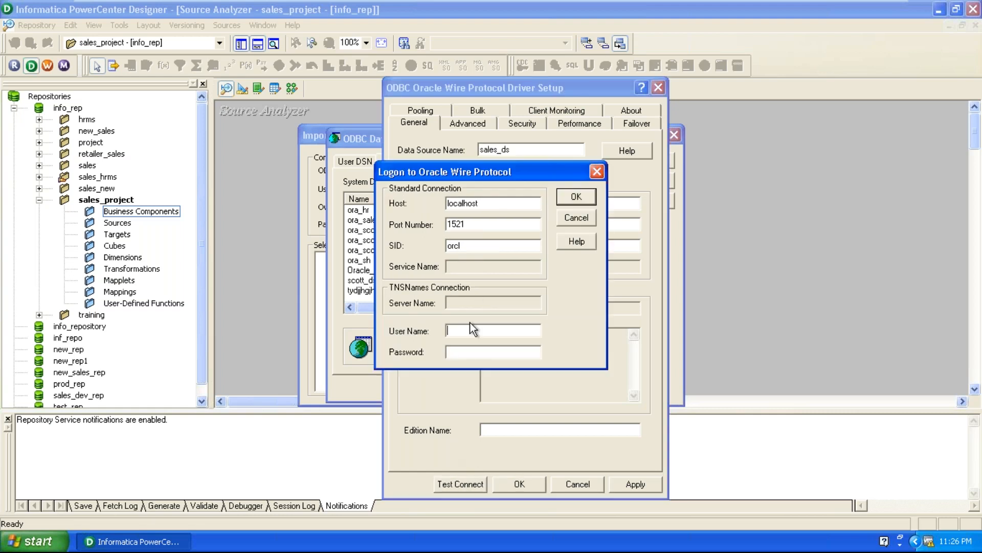
key("Tab")
left_click_drag(524, 176, 538, 235)
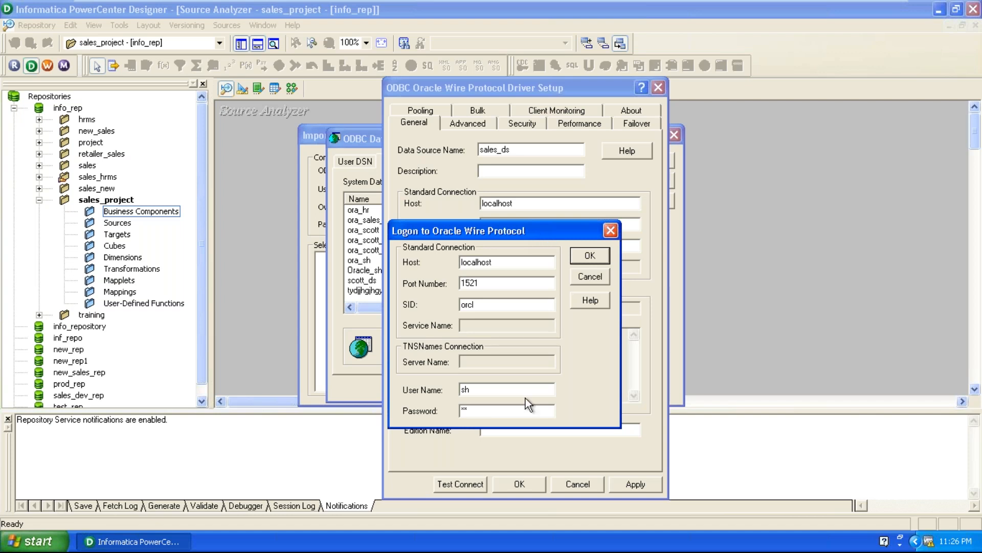
left_click(590, 258)
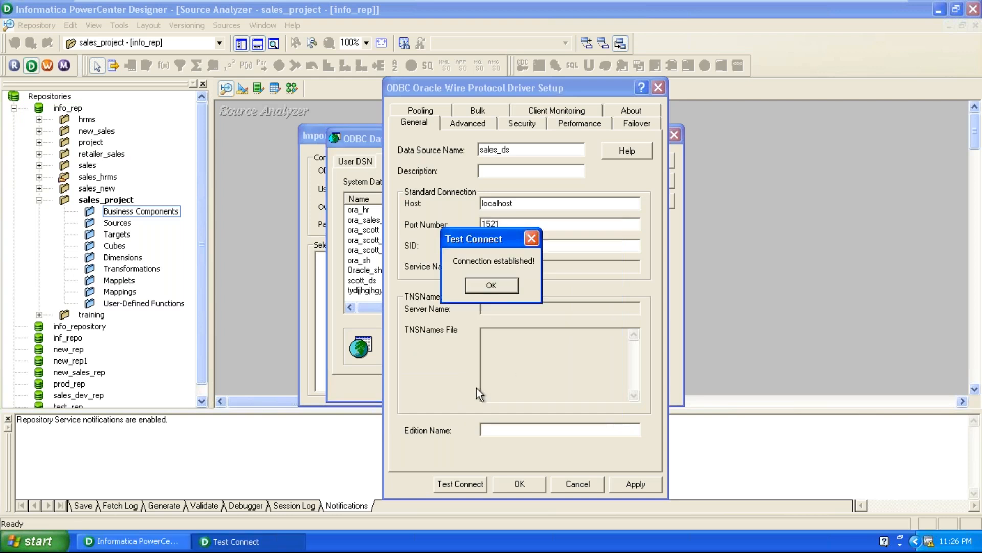
left_click(492, 285)
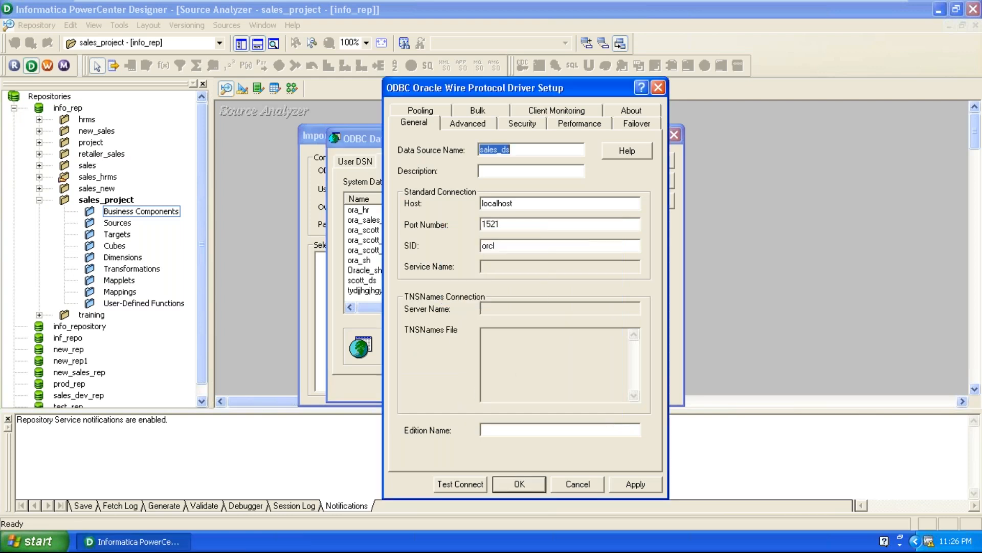
Save the sales_ds data source and accept the ODBC administrator with sales_ds selected among the system data sources.
left_click(655, 488)
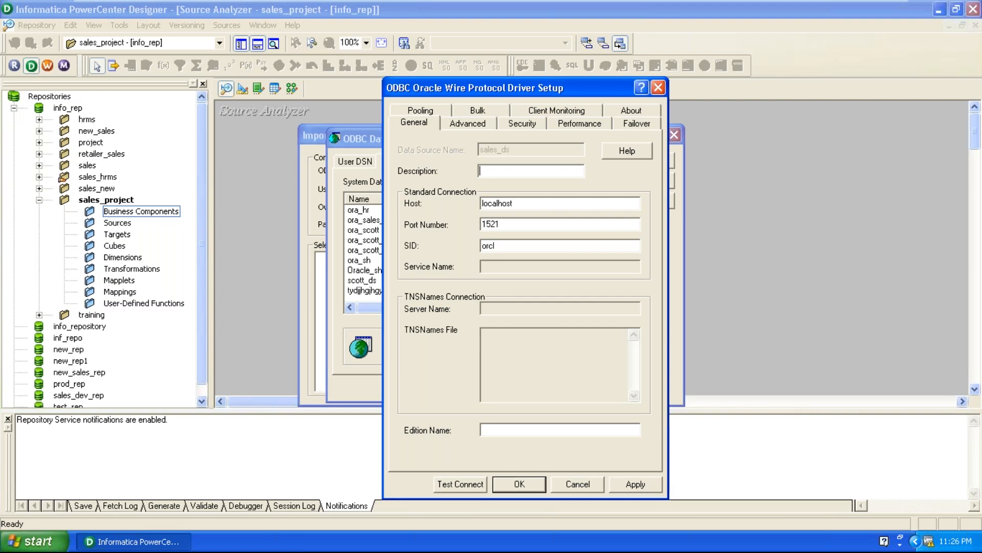
left_click(512, 485)
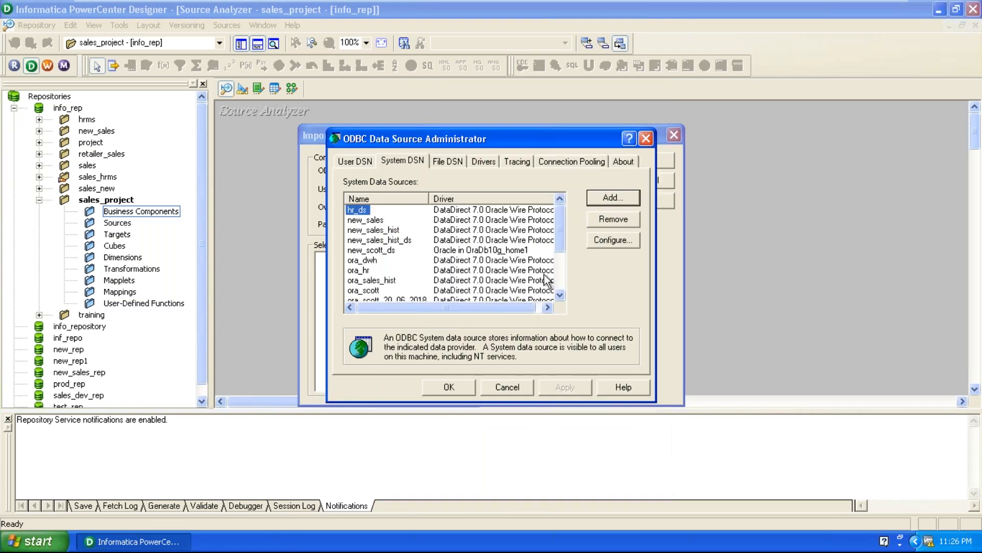
scroll(559, 264, "down", 1)
scroll(559, 265, "down", 2)
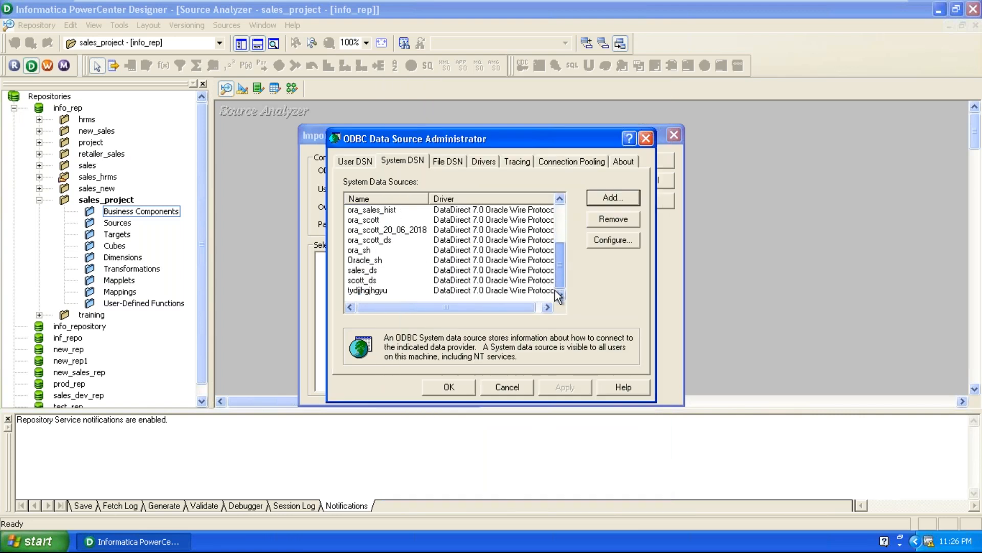
left_click(375, 280)
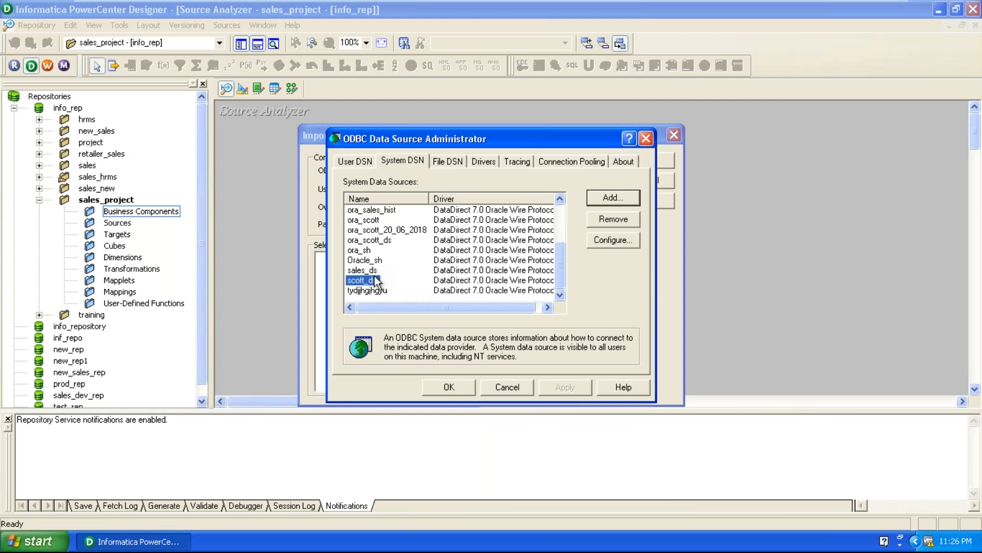
left_click(367, 270)
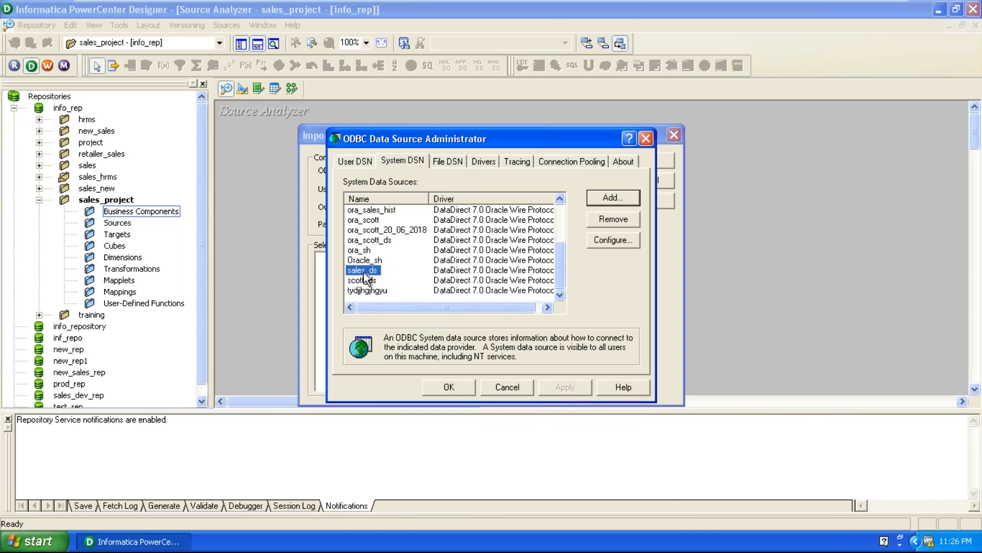
left_click(460, 392)
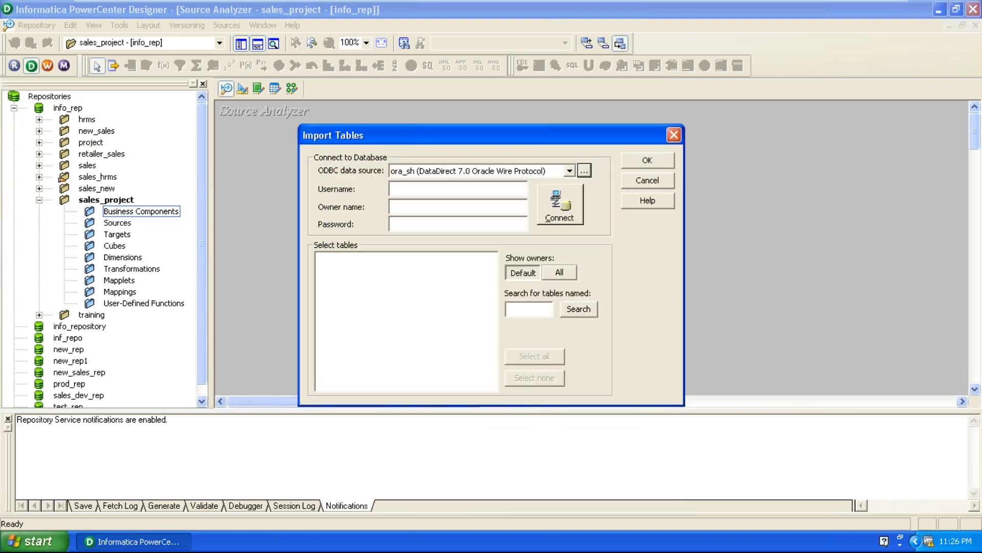
Set the table import's ODBC data source to sales_ds (DataDirect 7.0 Oracle Wire Protocol).
left_click_drag(498, 128, 515, 108)
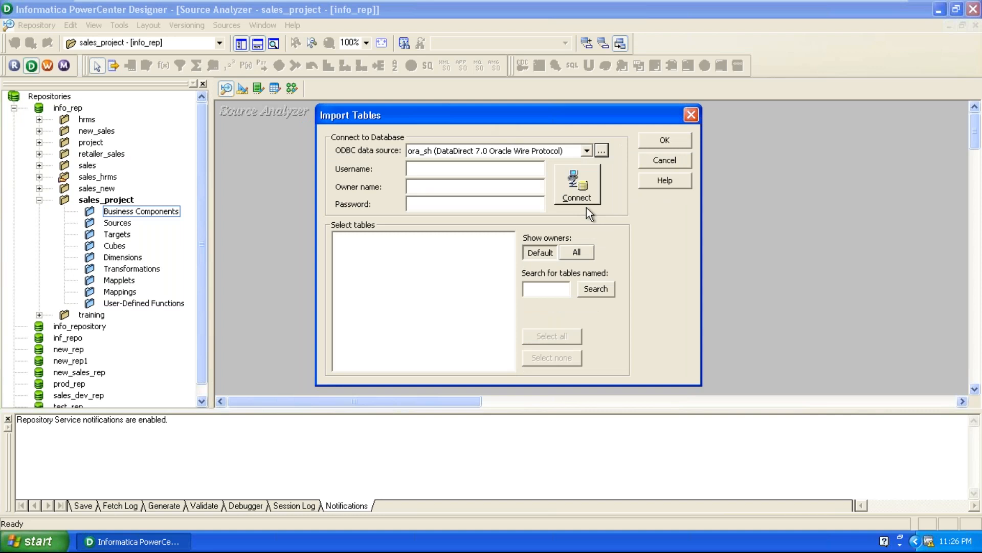
left_click(586, 150)
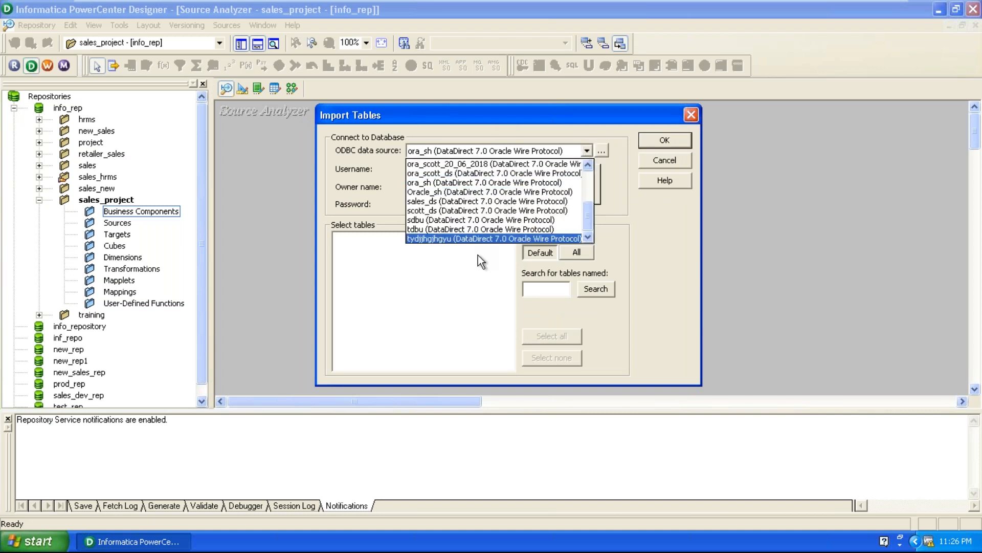
left_click(471, 201)
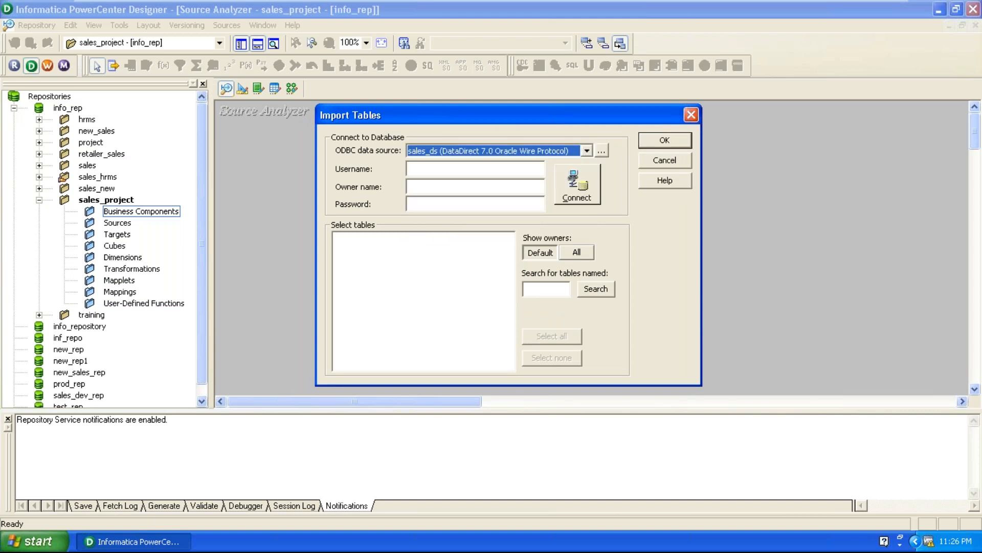
Connect to the database for the table import with username sh and the account password.
left_click(463, 169)
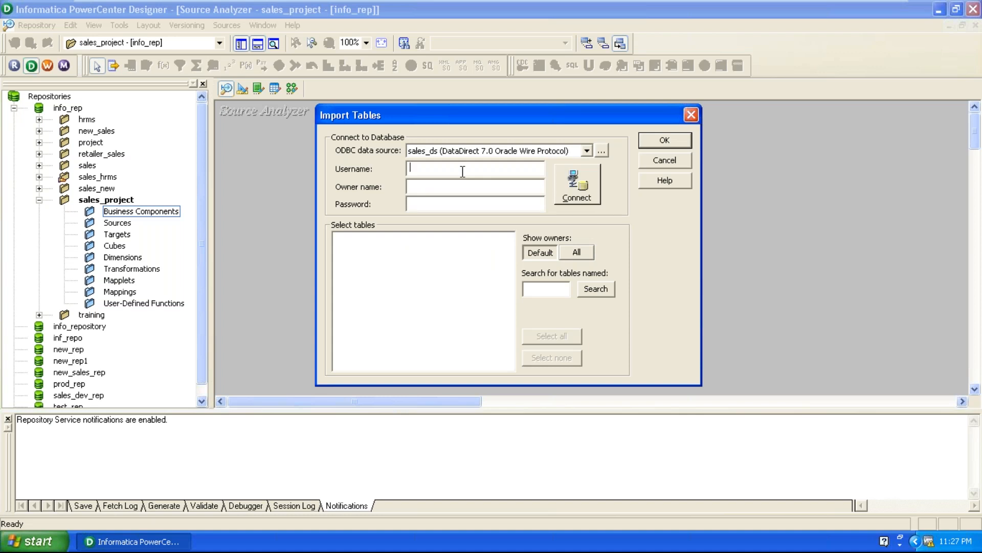
left_click(462, 171)
type("sh")
left_click(411, 186)
type("sh")
left_click(592, 192)
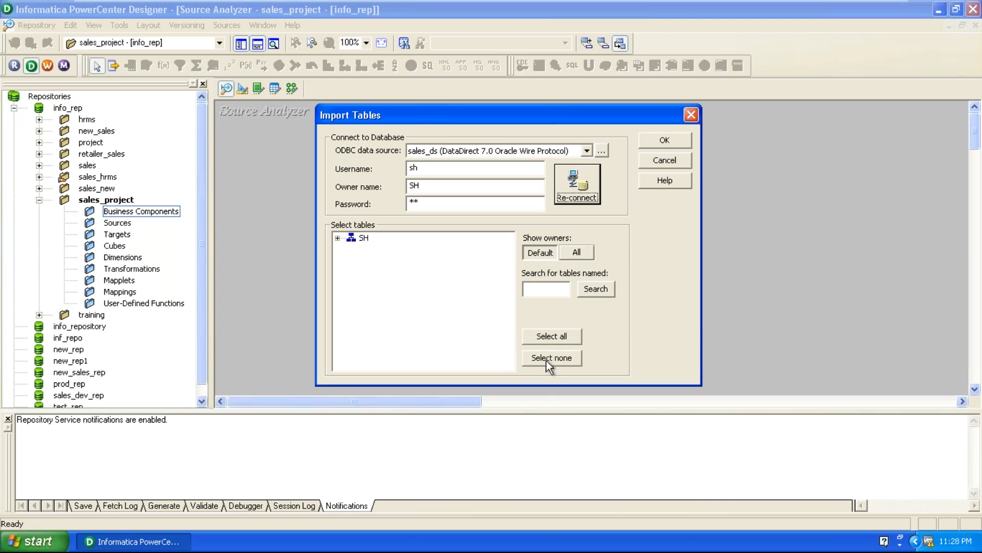
Expand the SH owner's tables and select CHANNELS, COSTS, COUNTRIES and CUSTOMERS.
left_click(342, 239)
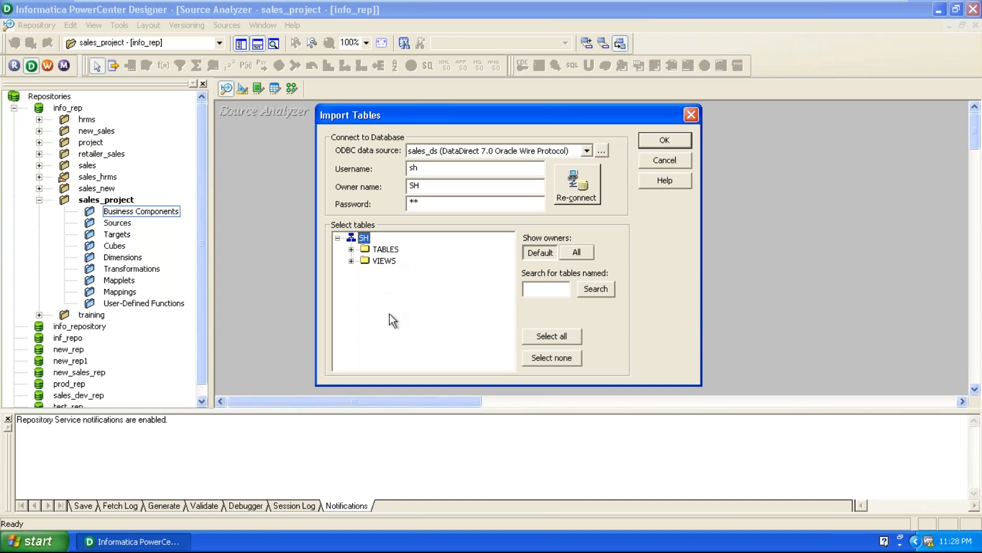
left_click(352, 249)
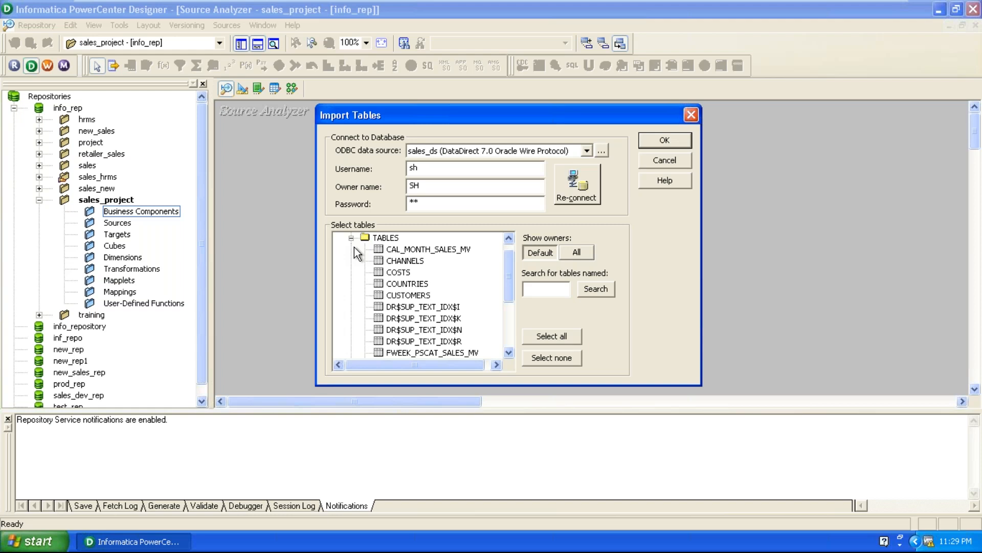
left_click(418, 296)
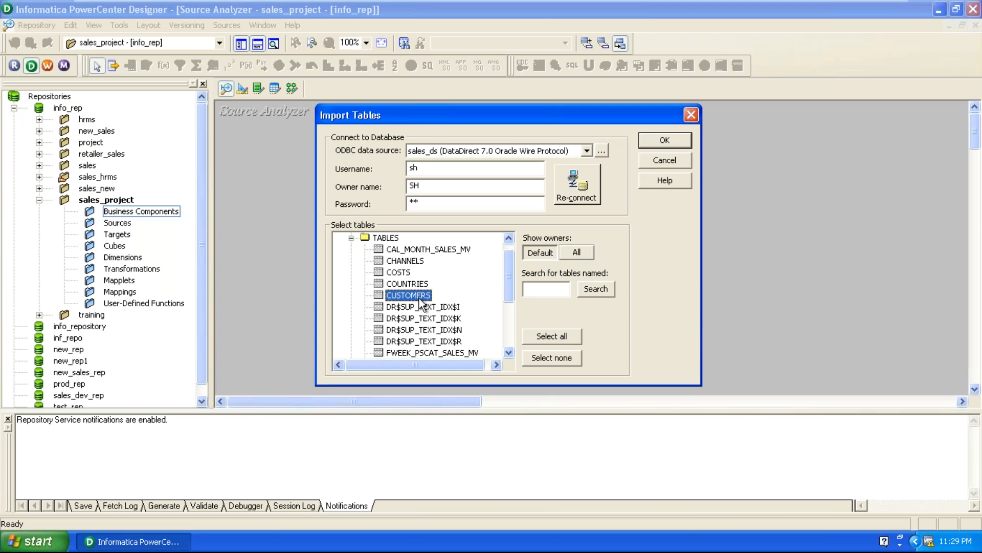
left_click(415, 251, "ctrl")
left_click(406, 272, "ctrl")
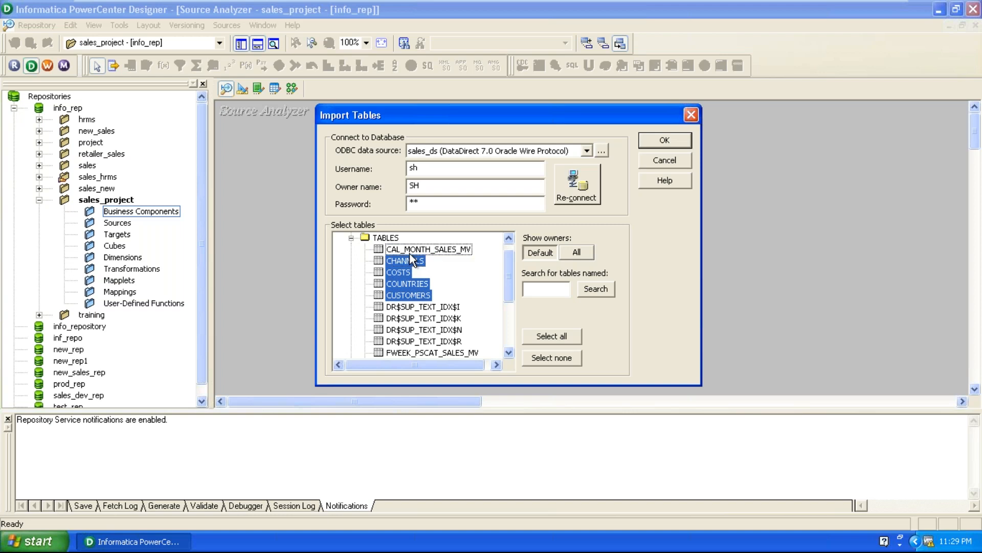
Add PRODUCTS, PROMOTIONS, SALES and TIMES to the table selection and import all selected tables.
scroll(473, 311, "down", 1)
scroll(473, 310, "down", 2)
left_click(406, 272, "ctrl")
left_click(403, 286, "ctrl")
left_click(399, 296, "ctrl")
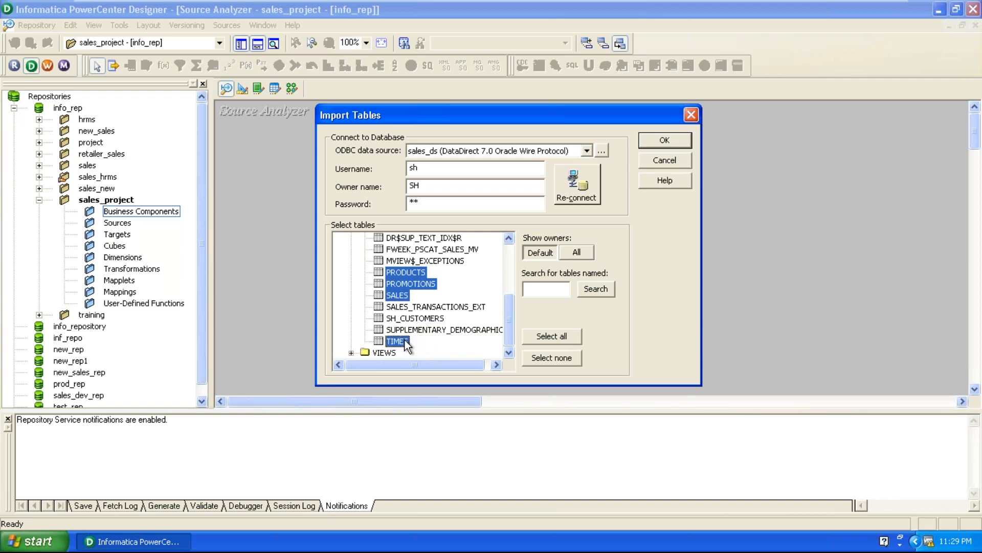
scroll(405, 339, "up", 4)
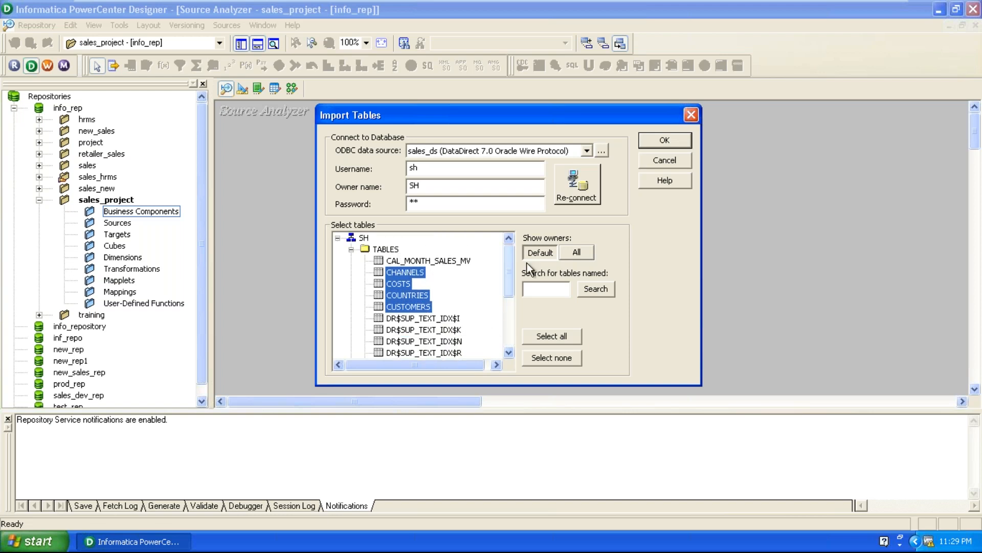
left_click(661, 140)
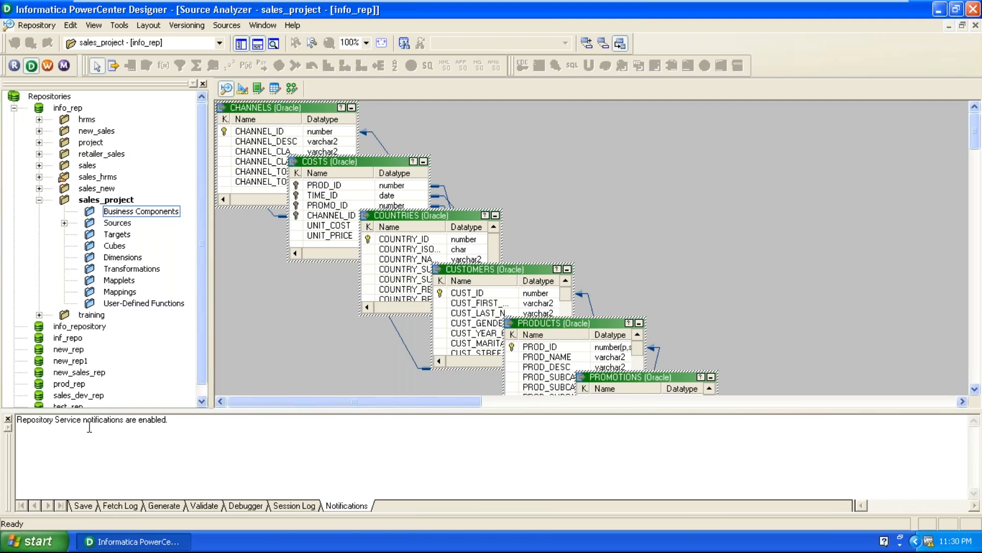
Close the output window and spread the PROMOTIONS, COSTS and PRODUCTS tables apart in the Source Analyzer workspace.
left_click(8, 419)
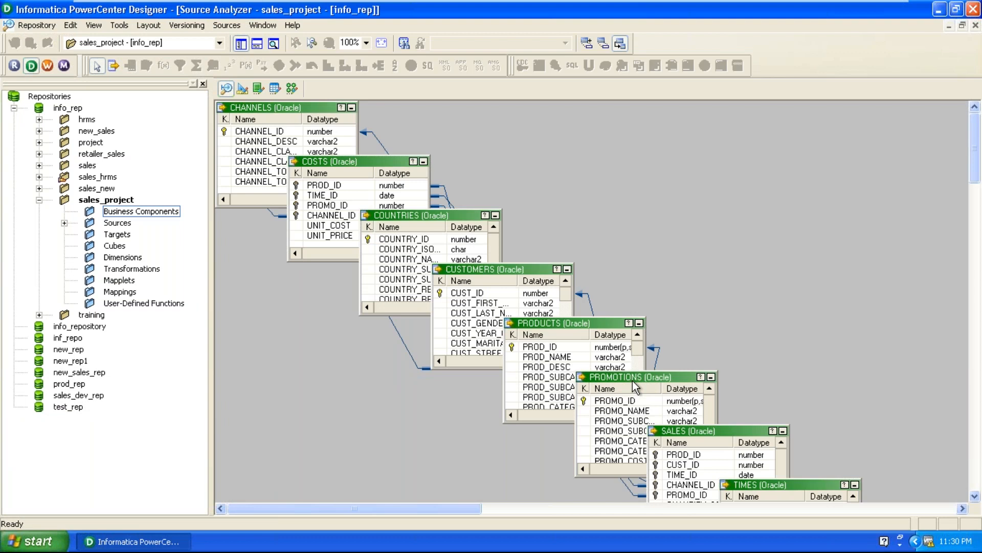
left_click(640, 381)
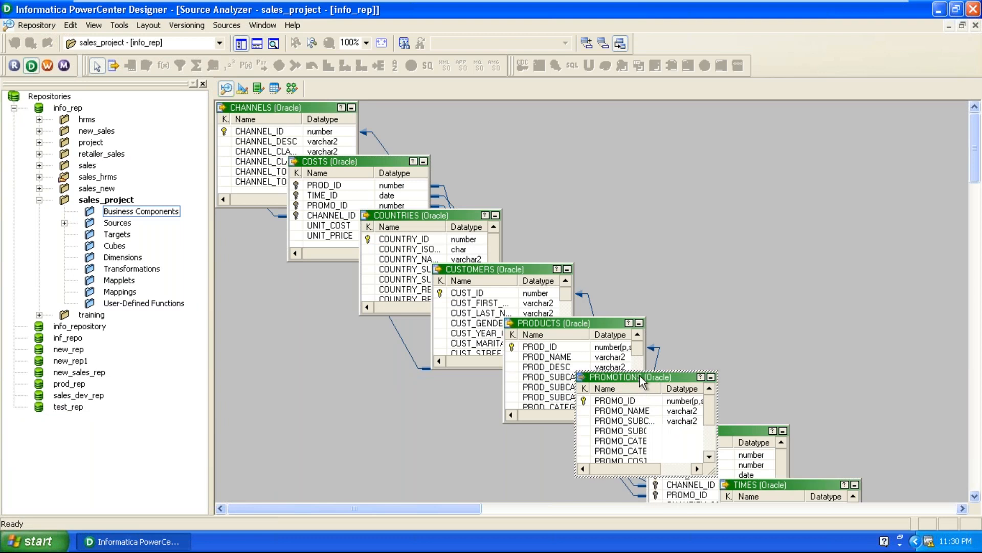
left_click_drag(639, 382, 803, 233)
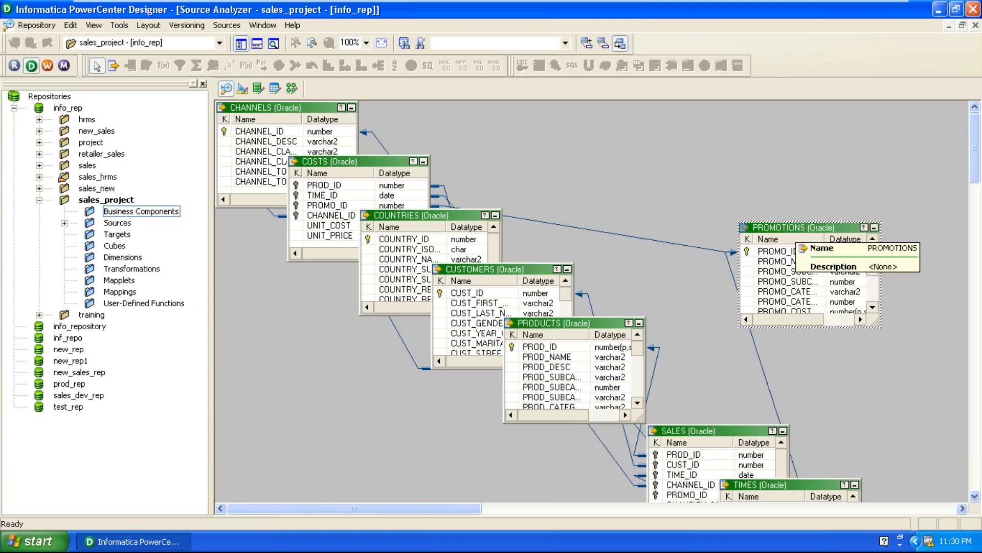
left_click_drag(403, 206, 661, 138)
left_click_drag(358, 164, 677, 130)
left_click_drag(830, 229, 885, 236)
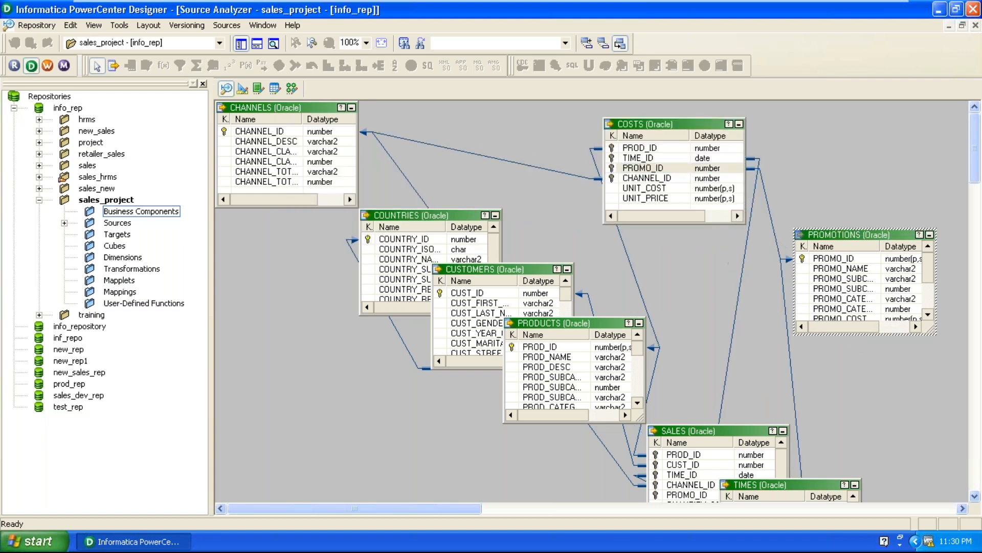
left_click_drag(599, 323, 396, 462)
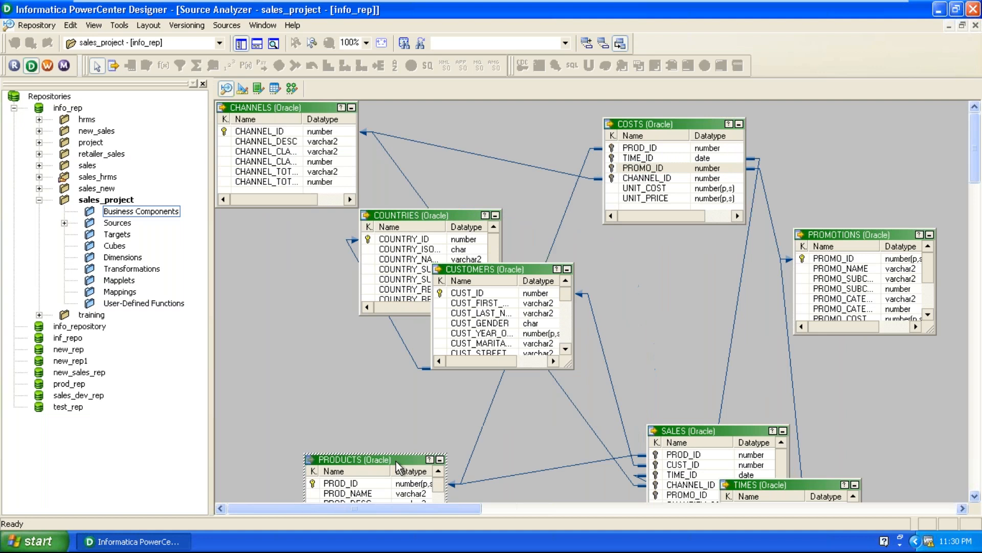
Arrange COUNTRIES and CUSTOMERS below CHANNELS, SALES below COSTS, and TIMES below PROMOTIONS so the tables no longer overlap.
left_click_drag(445, 217, 281, 303)
left_click_drag(493, 269, 392, 323)
left_click_drag(678, 435, 625, 288)
left_click(757, 484)
left_click_drag(758, 485, 872, 407)
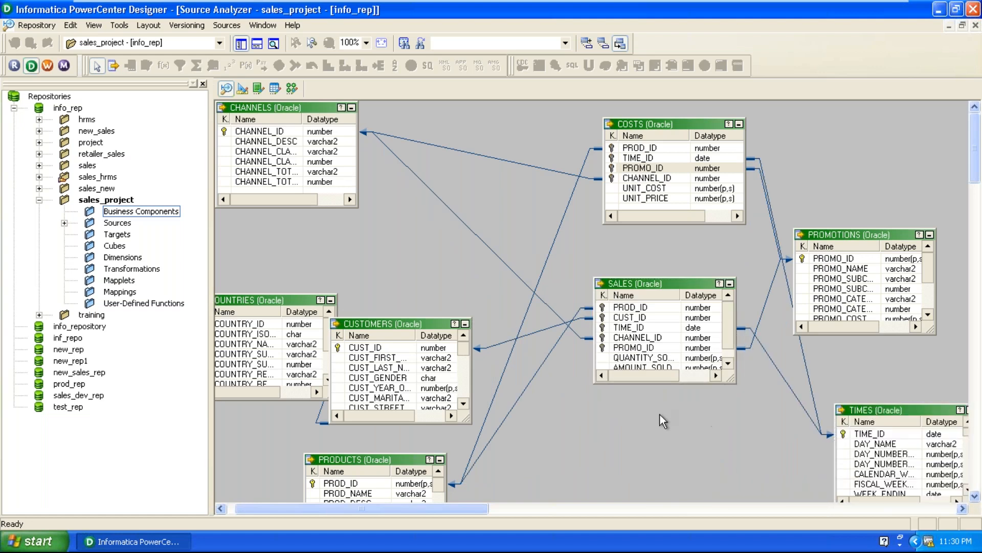
Move PROMOTIONS farther from COSTS and place CUSTOMERS between COUNTRIES and SALES to clarify the relationship links.
scroll(660, 415, "down", 3)
scroll(660, 414, "up", 3)
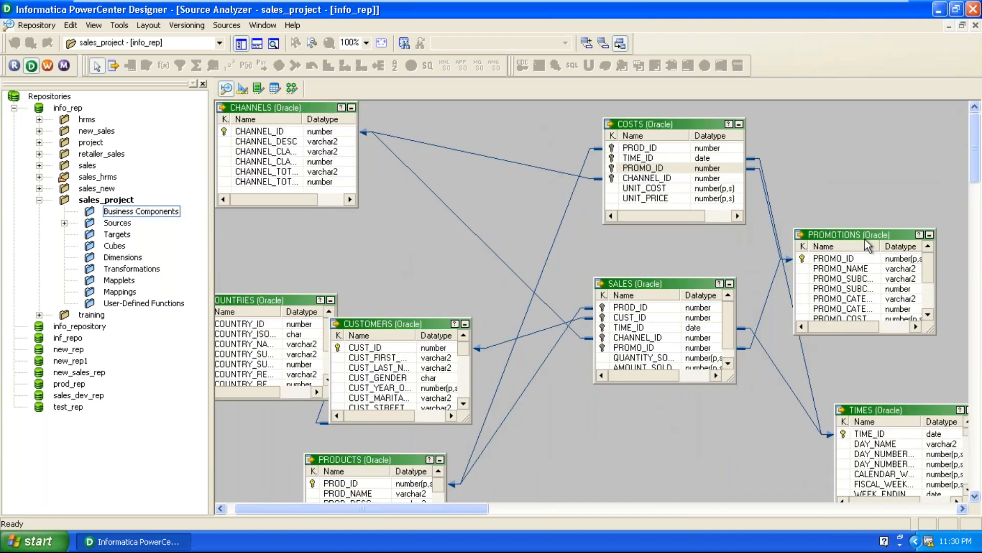
left_click_drag(863, 236, 959, 176)
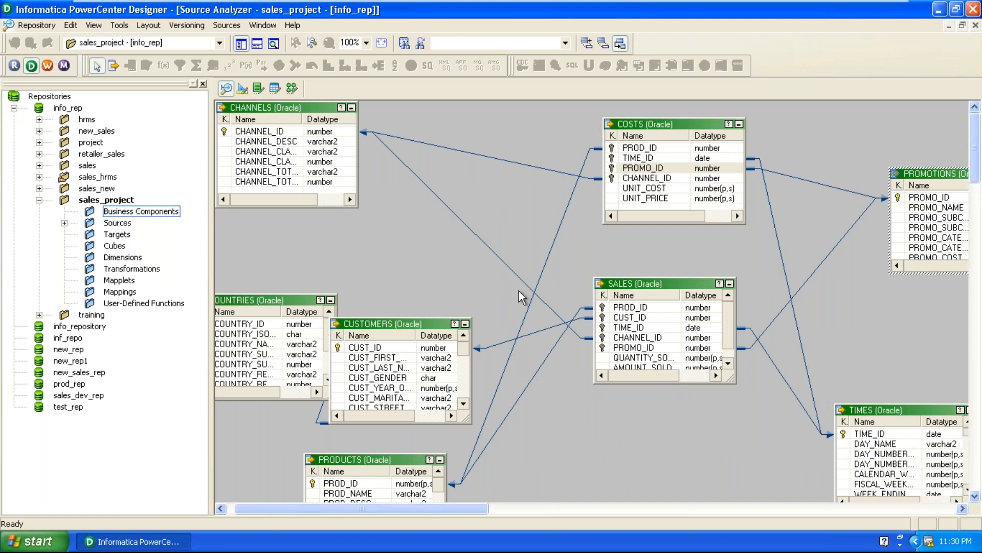
left_click_drag(402, 323, 463, 292)
left_click(650, 463)
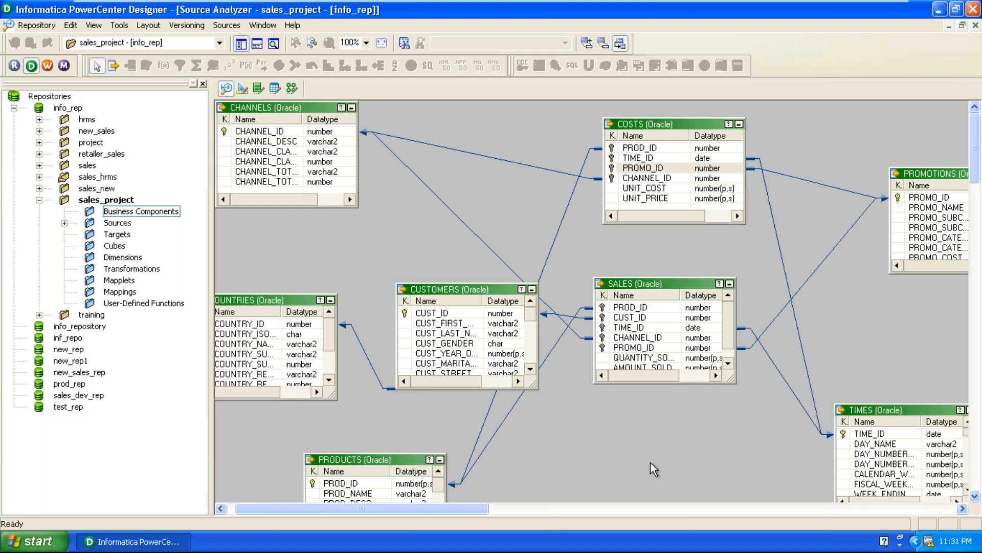
Clear all tables from the Source Analyzer workspace and expand the sales_ds sources in the sales_project folder.
right_click(352, 238)
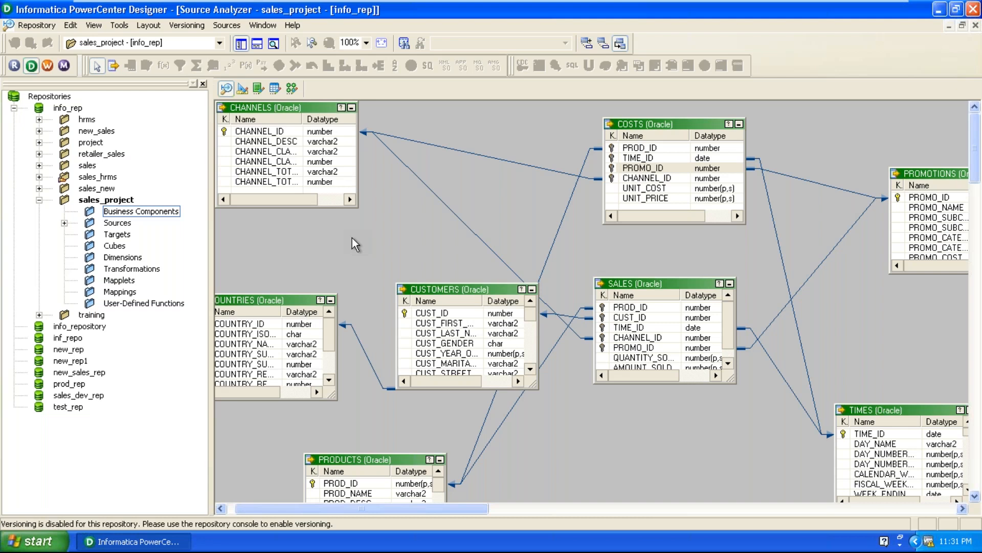
left_click(374, 240)
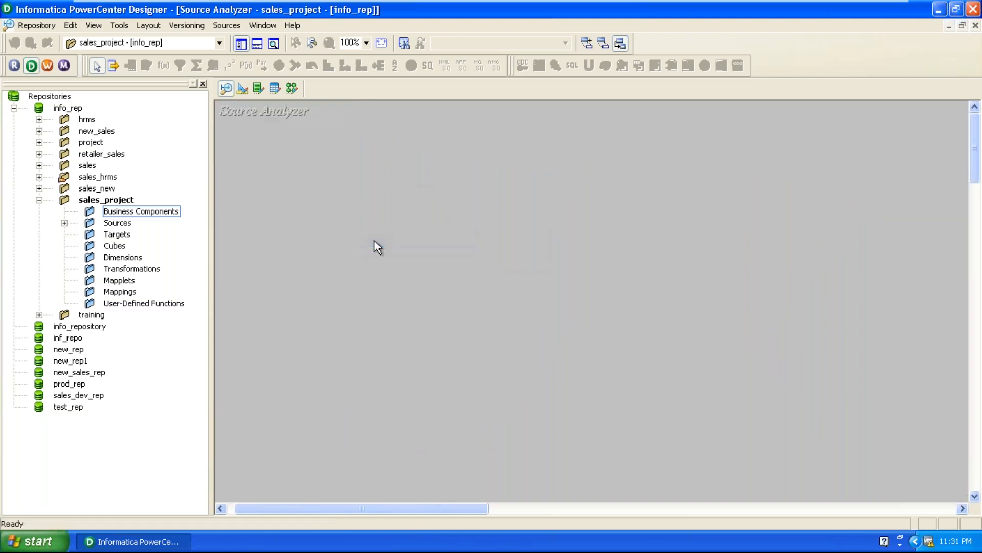
left_click(64, 224)
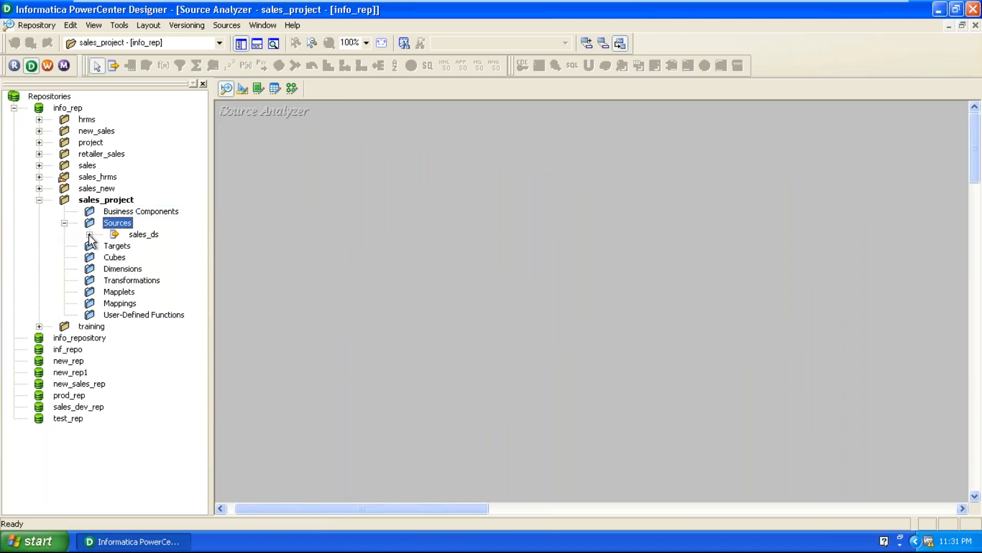
left_click(89, 235)
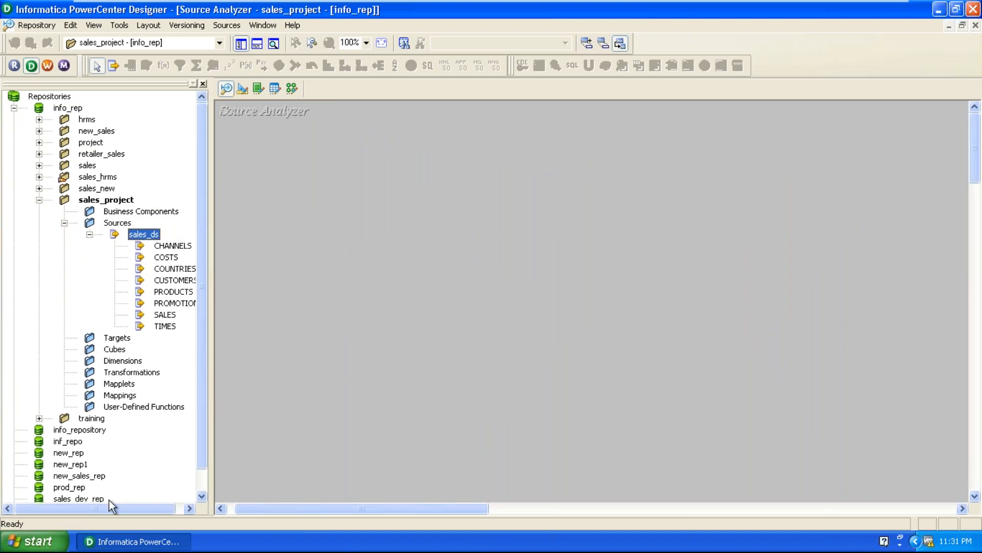
left_click_drag(109, 508, 146, 506)
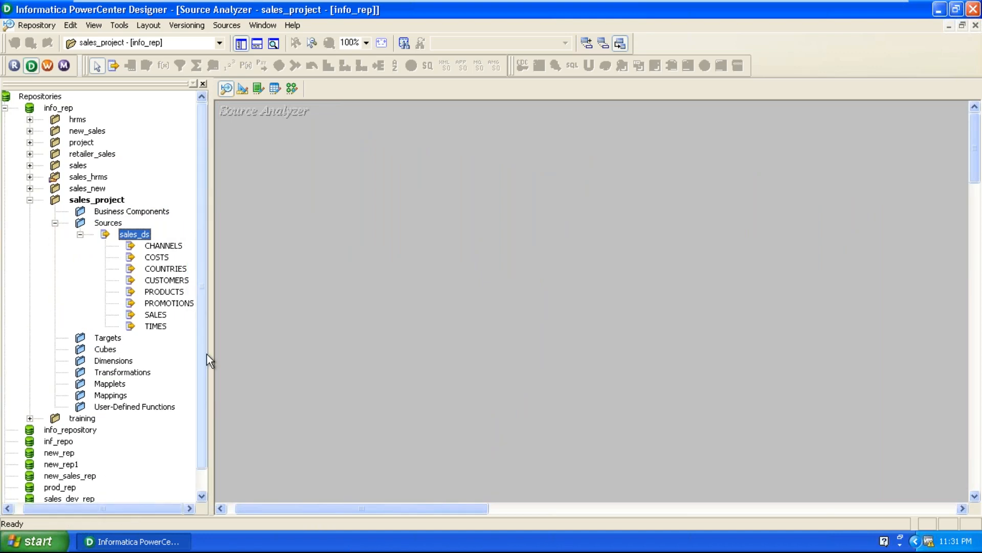
Add COUNTRIES, CUSTOMERS and SALES to the Source Analyzer workspace and spread them out with CUSTOMERS between the other two.
left_click_drag(165, 269, 289, 254)
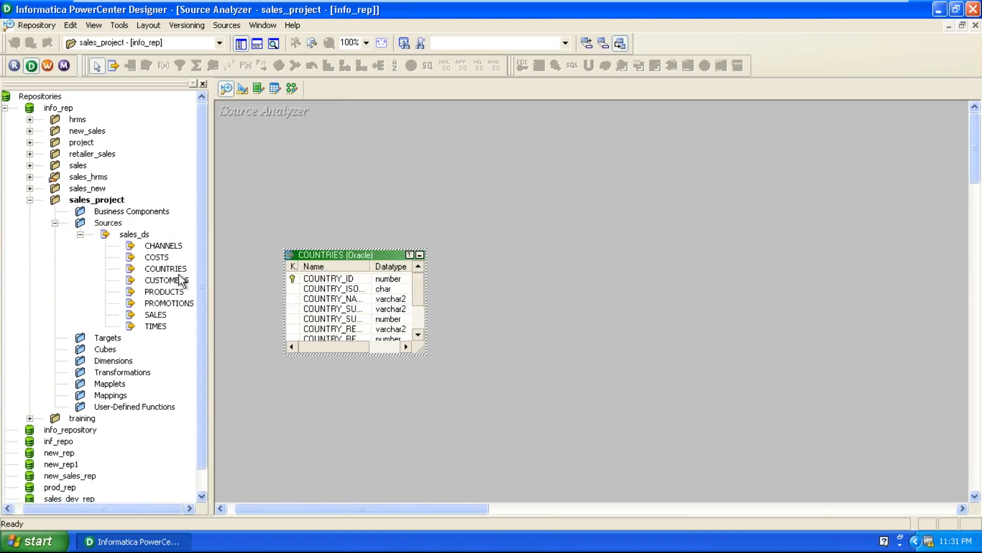
left_click_drag(175, 281, 457, 323)
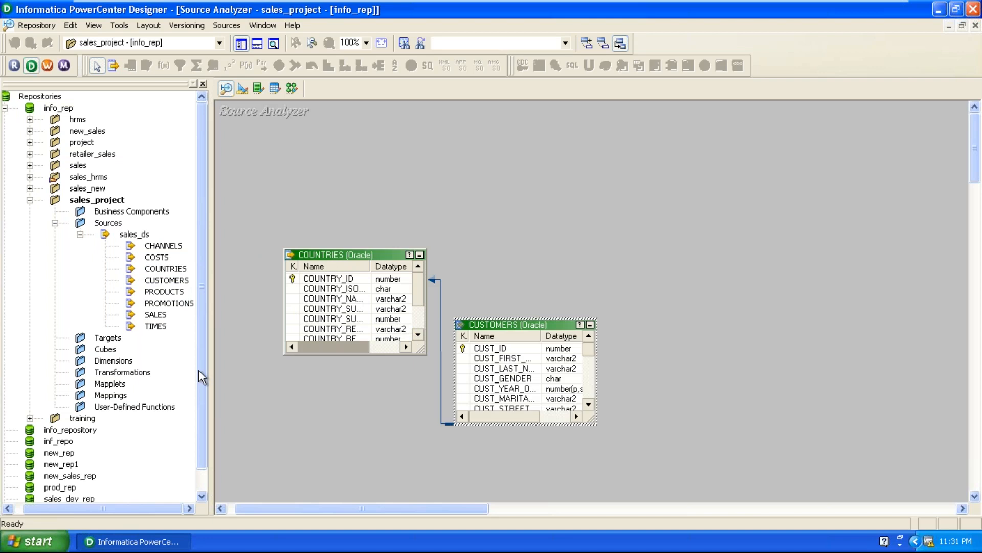
left_click_drag(151, 315, 663, 358)
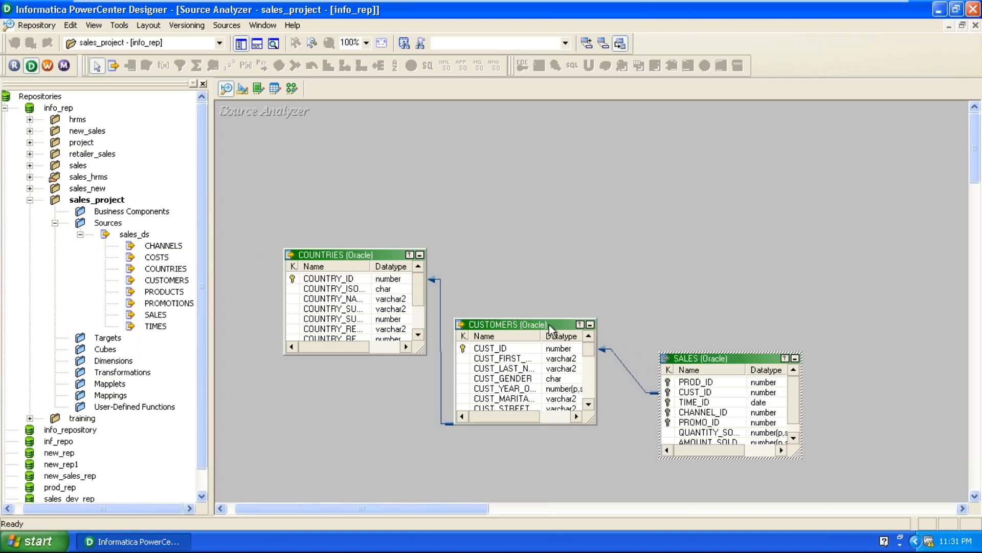
left_click_drag(540, 320, 592, 223)
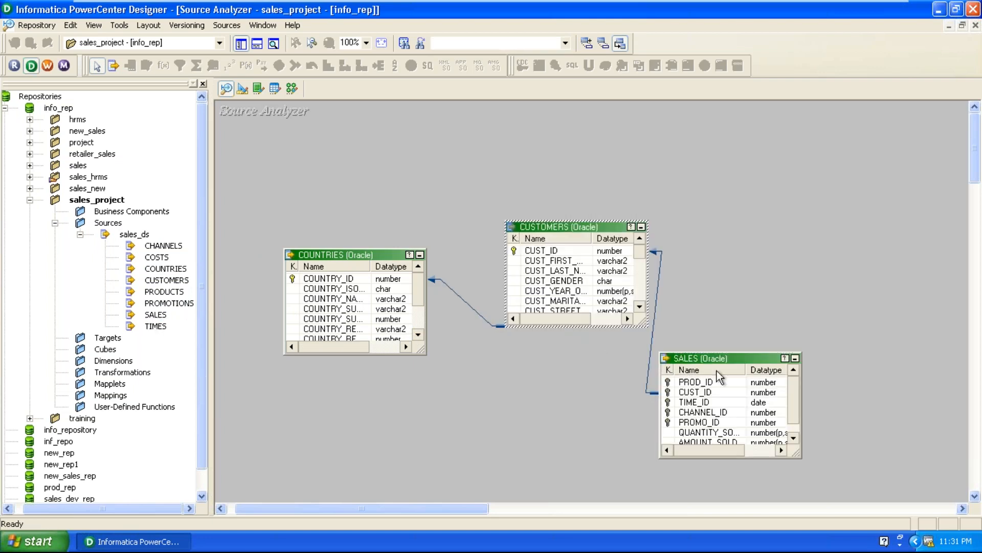
left_click_drag(720, 366, 795, 359)
Widen the Key Types columns of COUNTRIES, CUSTOMERS and SALES, and lengthen CUSTOMERS to reveal all its columns and the linked keys.
left_click_drag(299, 266, 357, 262)
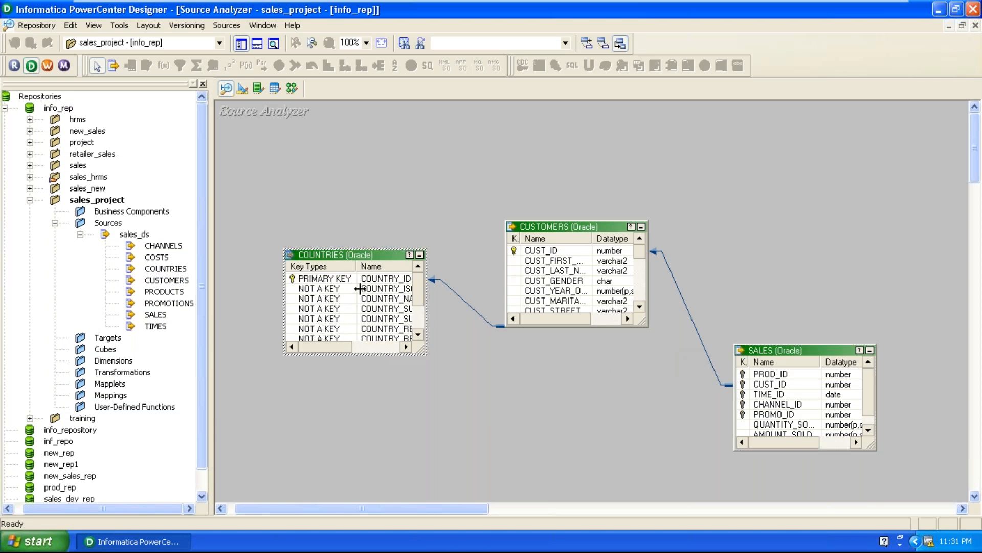
left_click(377, 281)
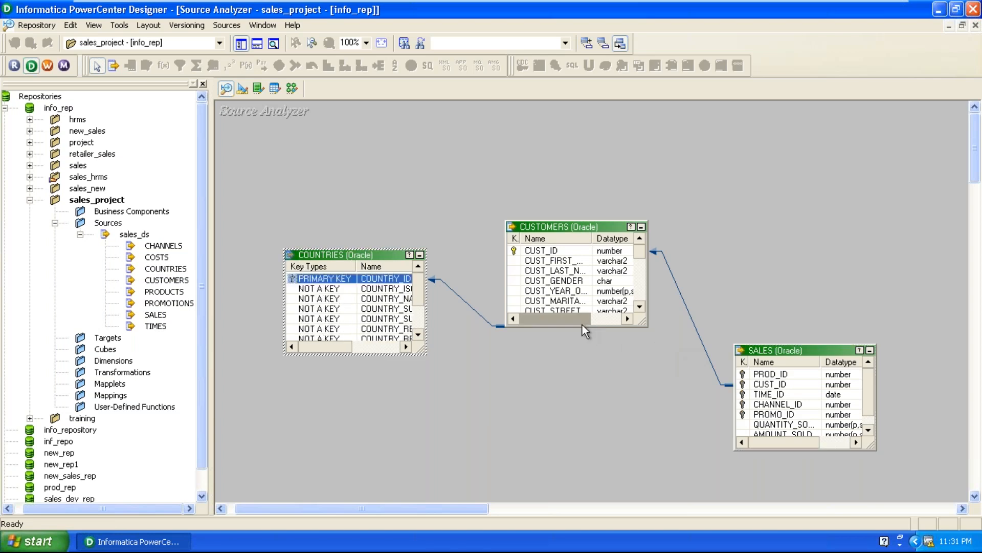
left_click_drag(583, 327, 555, 495)
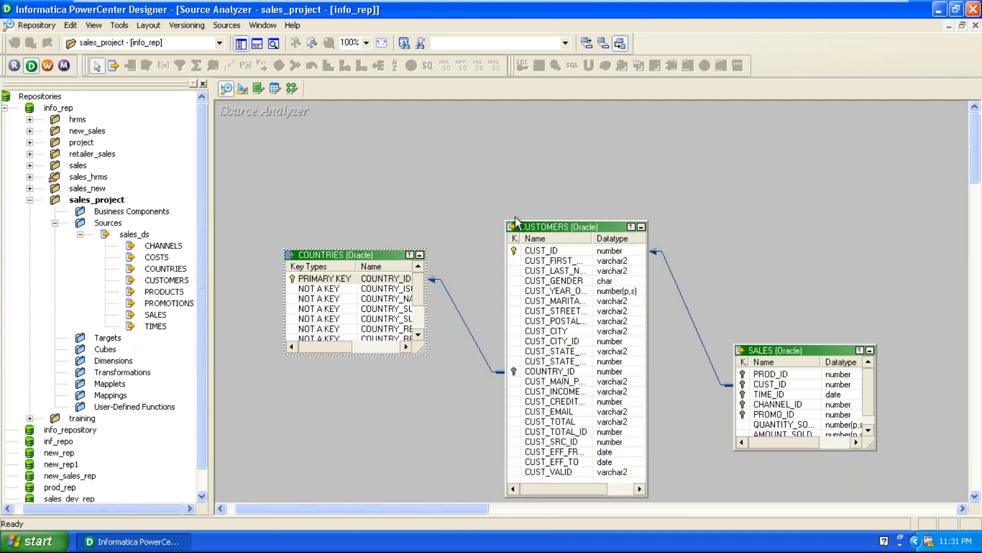
left_click_drag(520, 238, 582, 237)
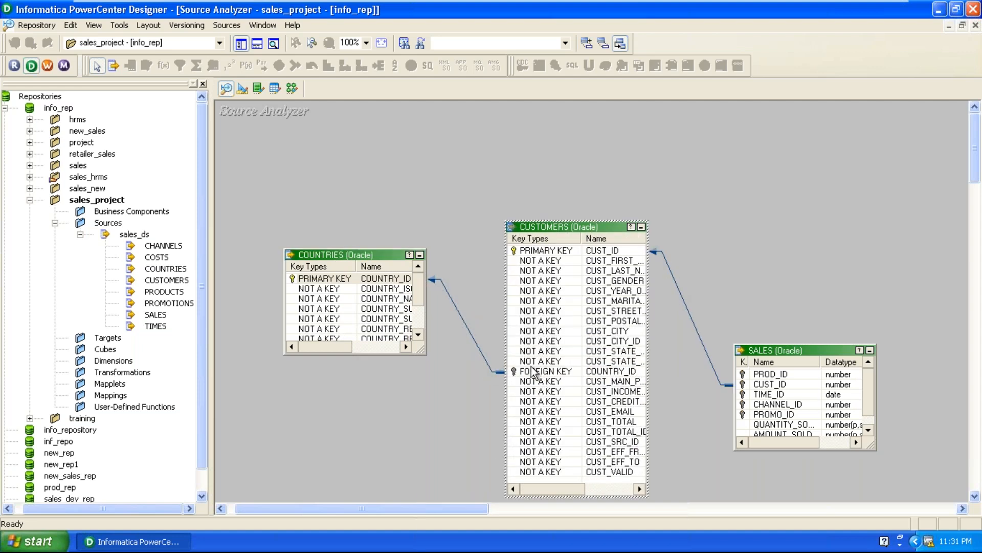
left_click(618, 375)
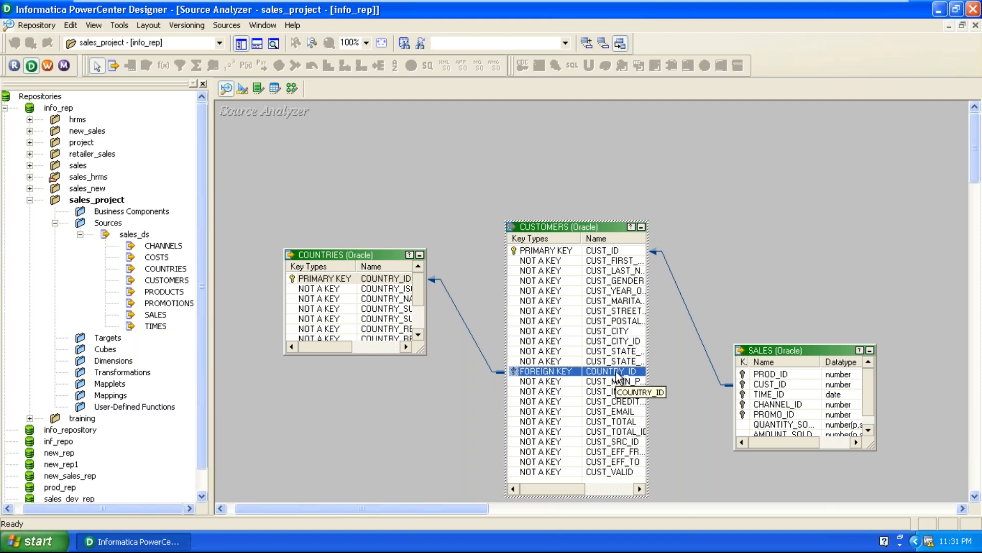
left_click(550, 250)
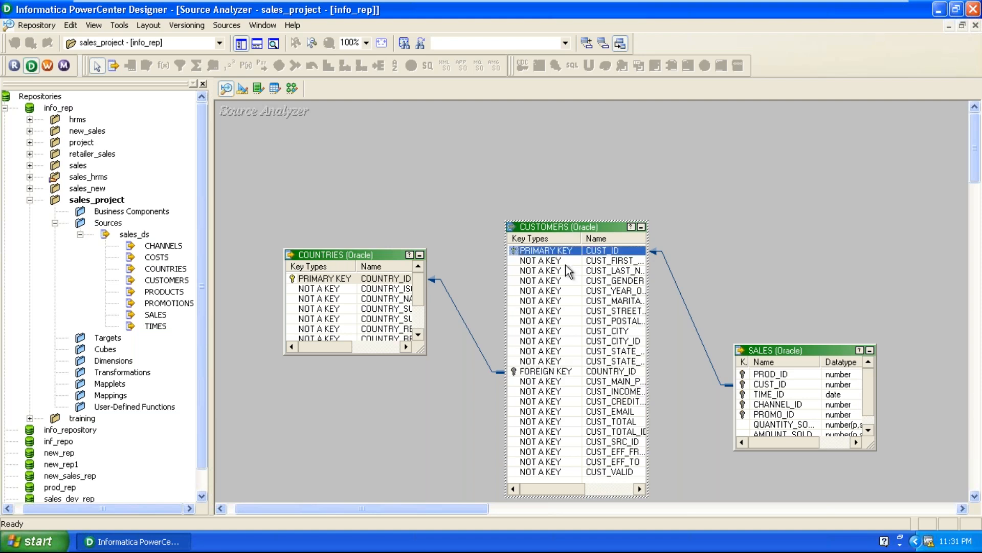
left_click_drag(748, 359, 813, 361)
left_click(786, 385)
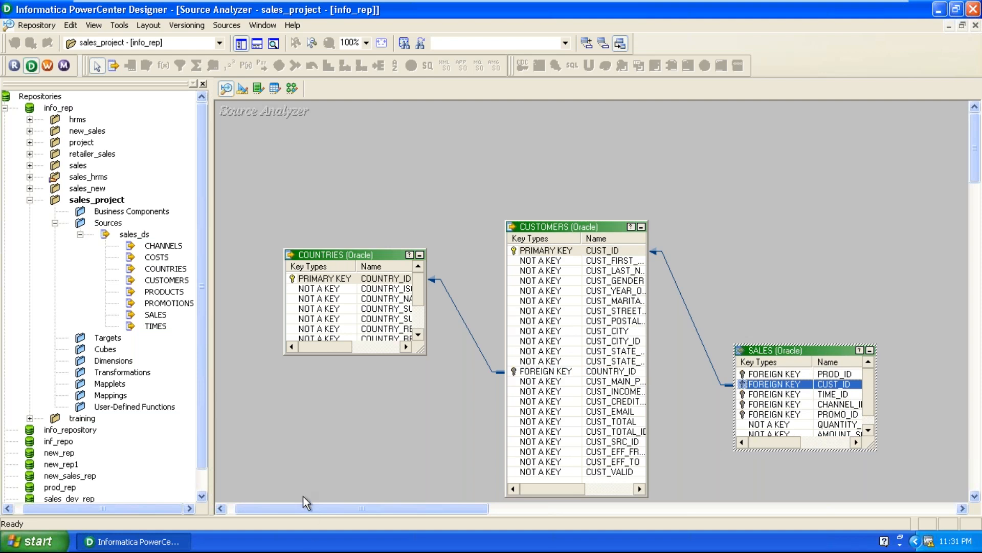
Trace the COUNTRY_ID link from COUNTRIES to CUSTOMERS and the CUST_ID link to SALES, moving SALES farther from CUSTOMERS.
left_click(324, 279)
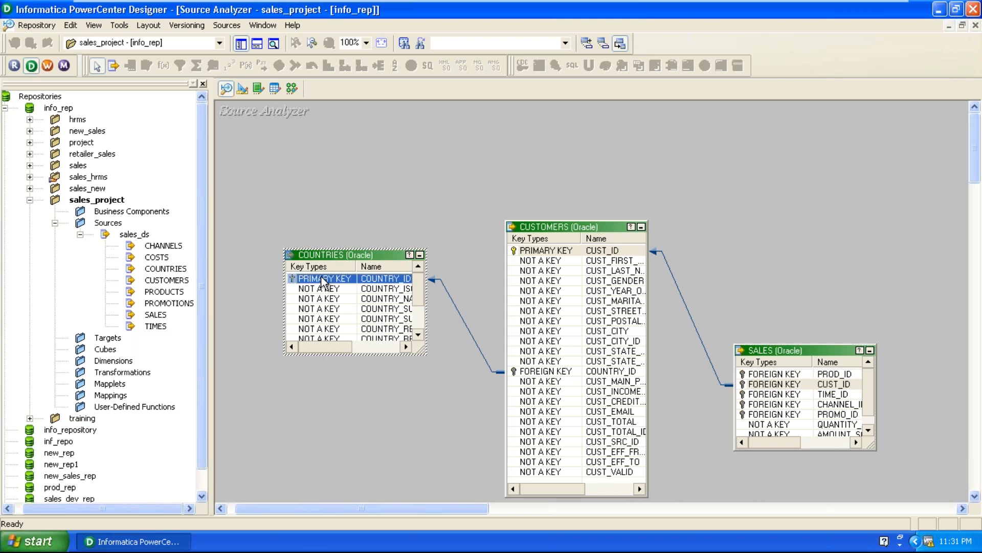
left_click(563, 372)
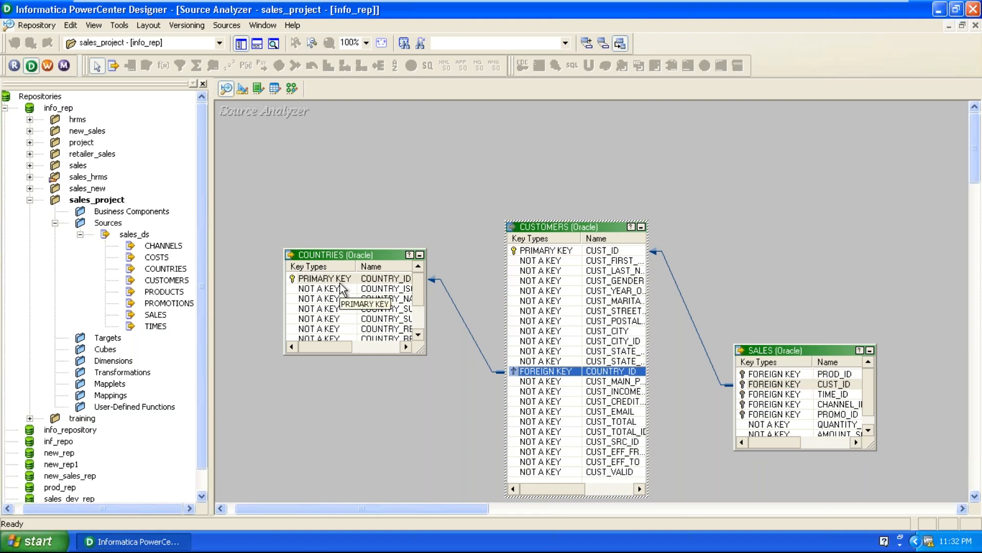
left_click(552, 261)
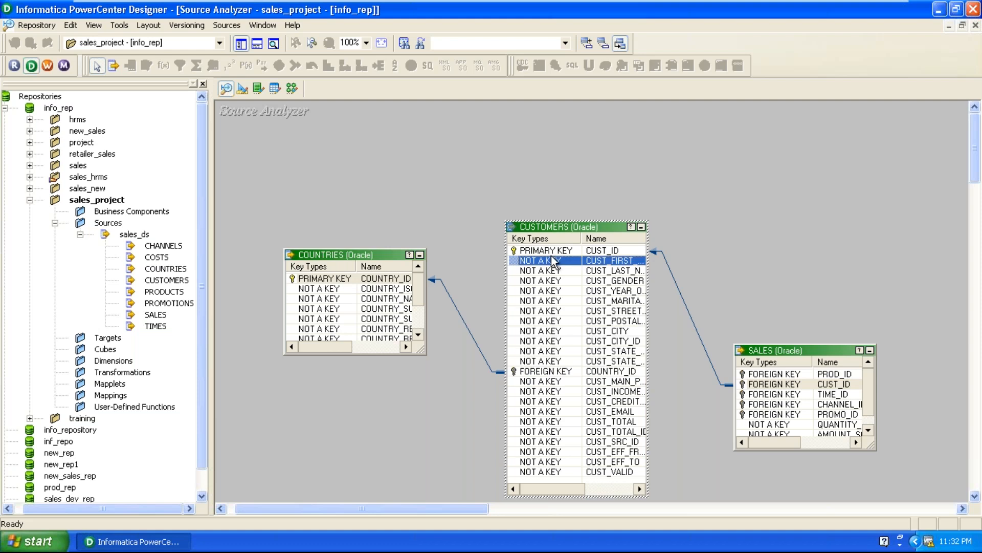
left_click(552, 254)
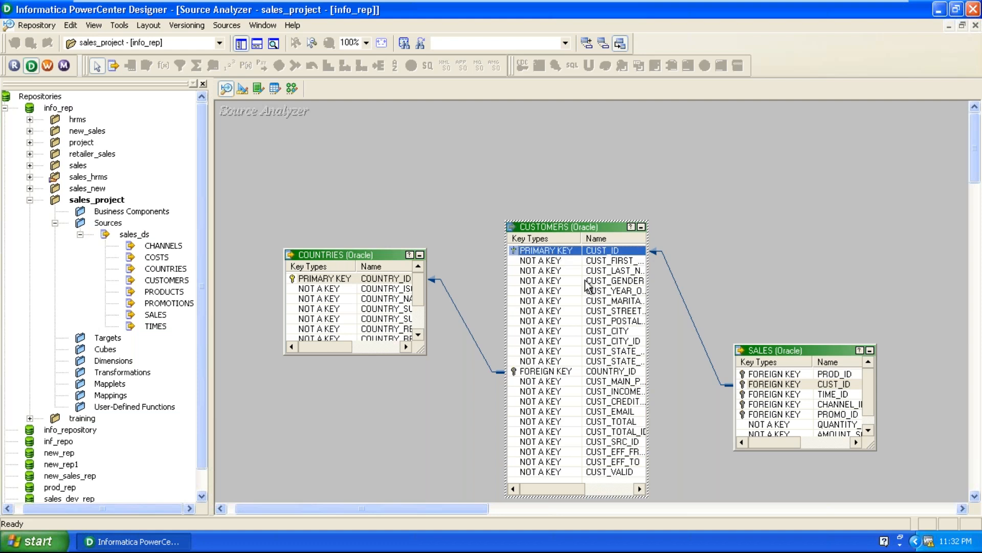
left_click(784, 385)
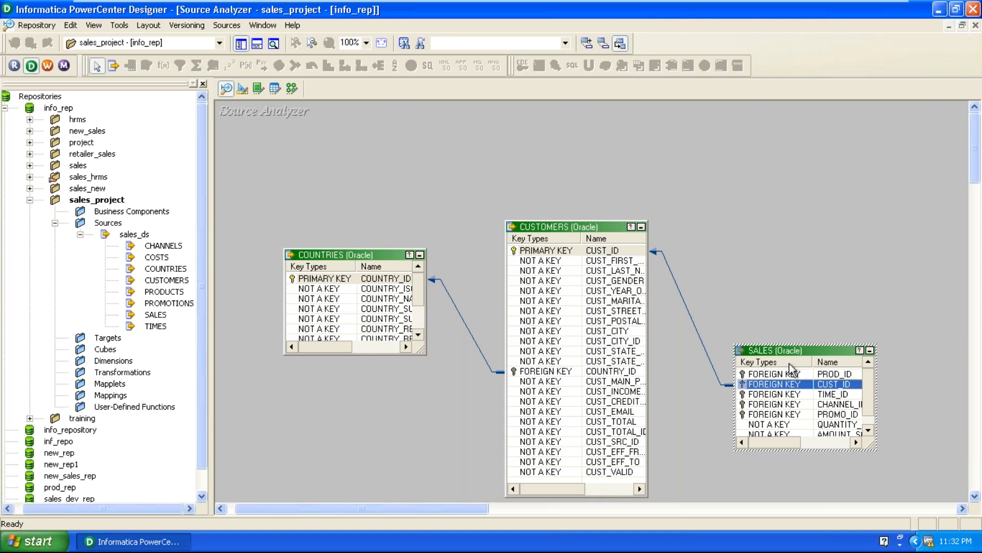
left_click_drag(791, 354, 840, 307)
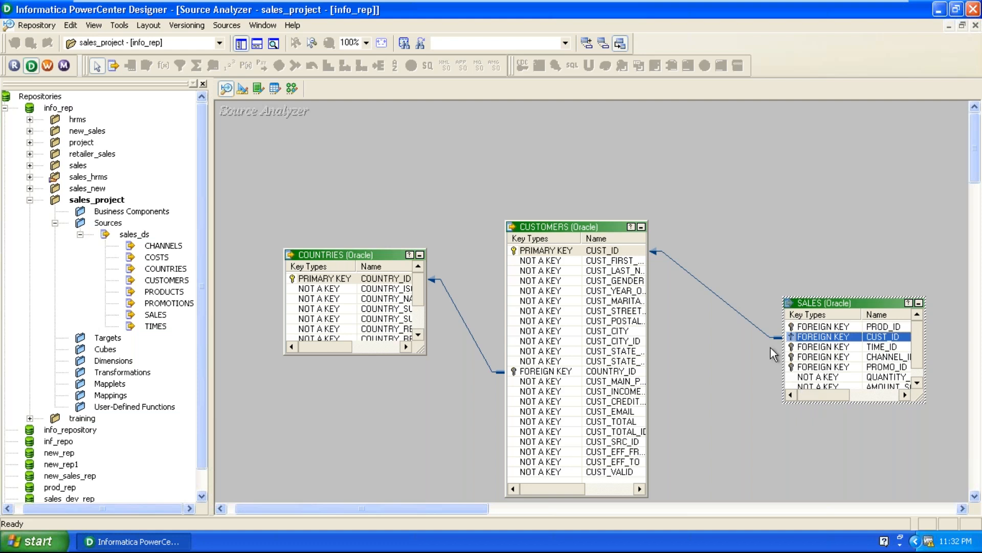
left_click(439, 211)
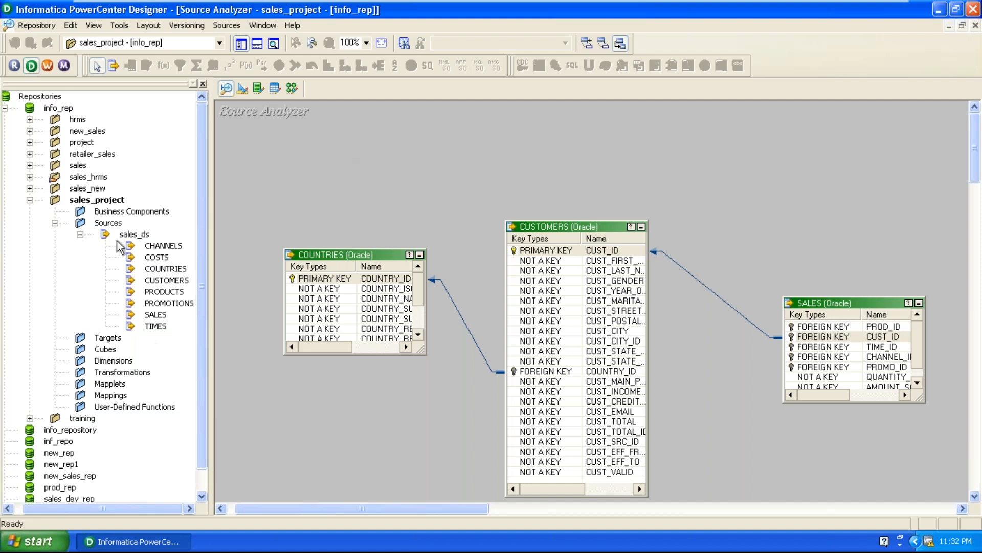
Save the changes to the repository and enlarge the output window to show the whole save log.
left_click(33, 25)
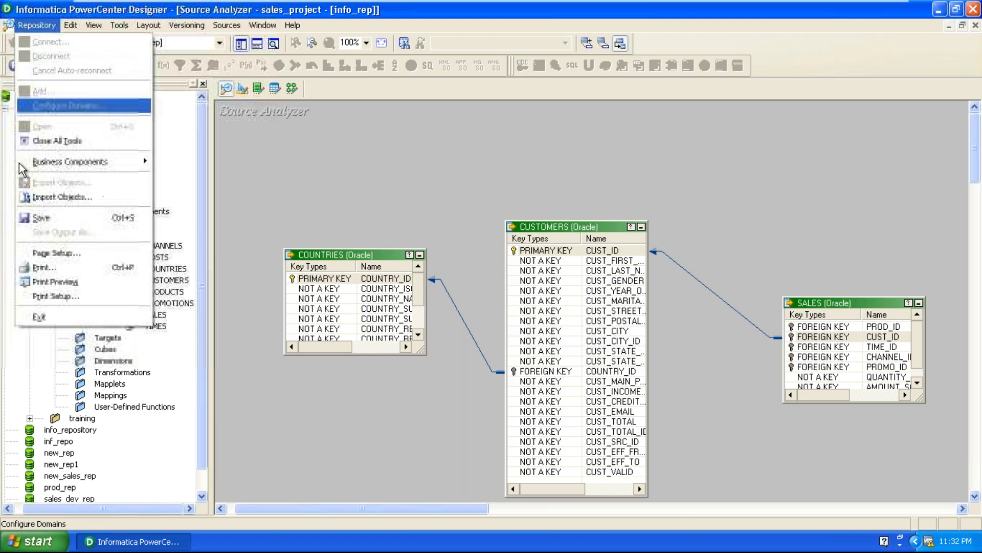
left_click(24, 217)
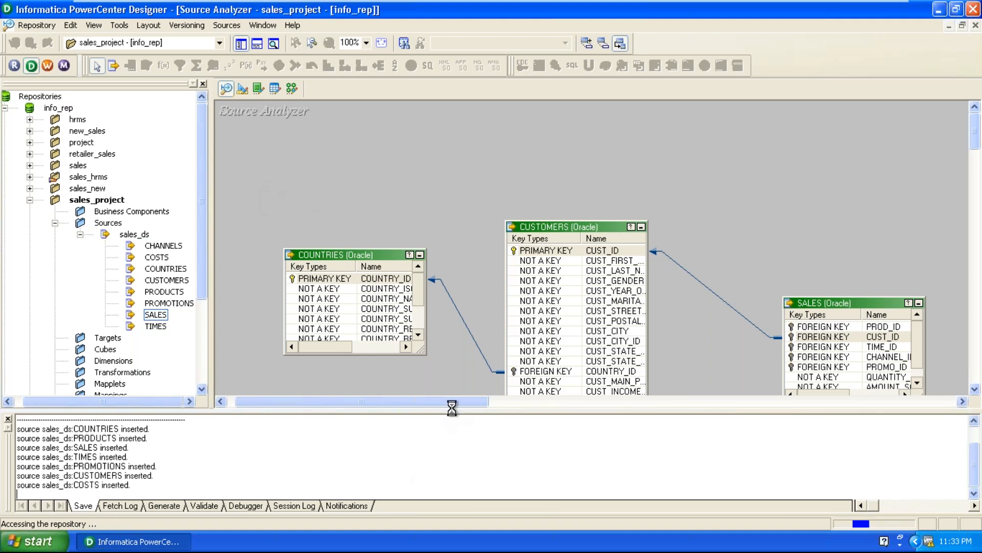
left_click_drag(518, 408, 519, 216)
left_click(376, 366)
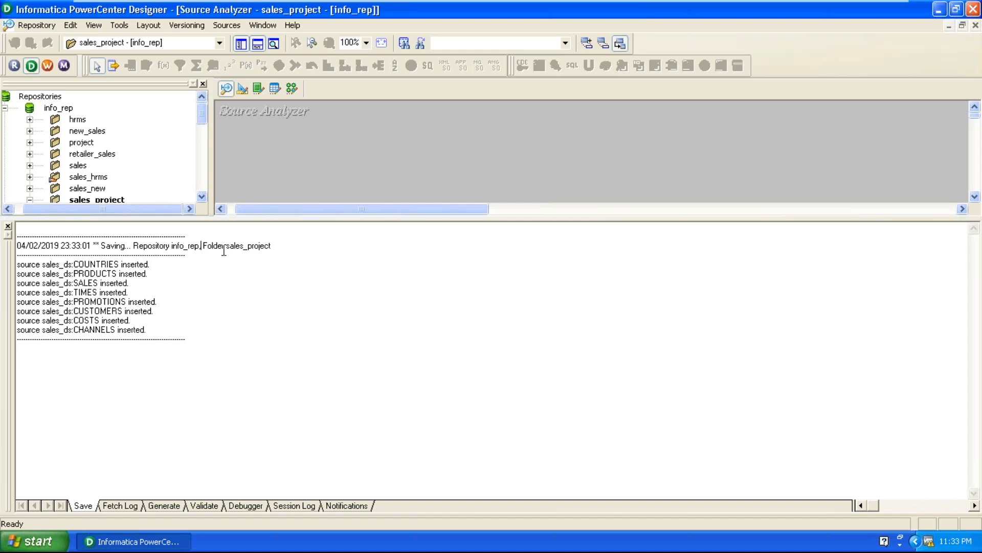
Check the folder name and the list of inserted sources in the save log.
left_click_drag(201, 246, 261, 252)
left_click(278, 250)
left_click_drag(148, 330, 8, 261)
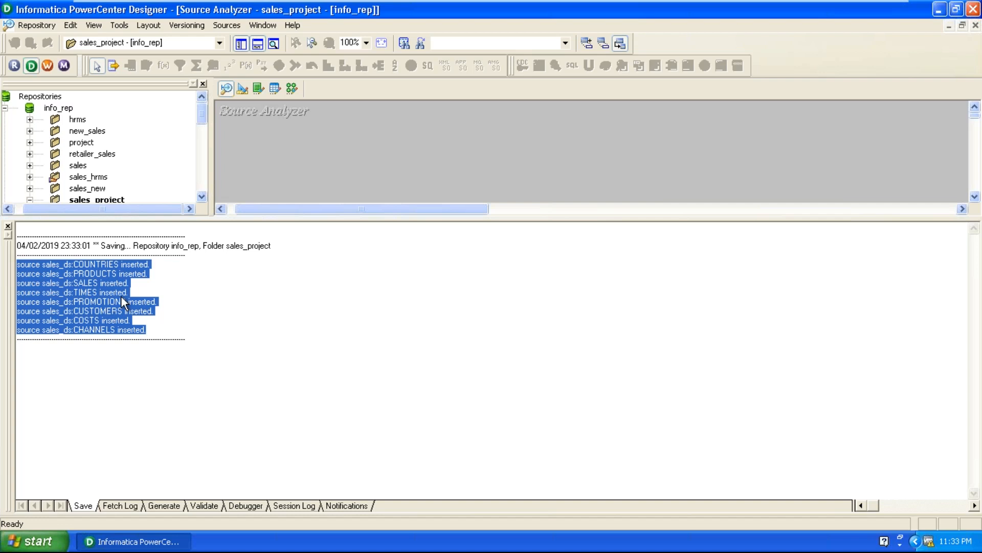
Close the output window and clear all tables from the Source Analyzer workspace.
left_click(8, 225)
right_click(422, 106)
left_click(436, 128)
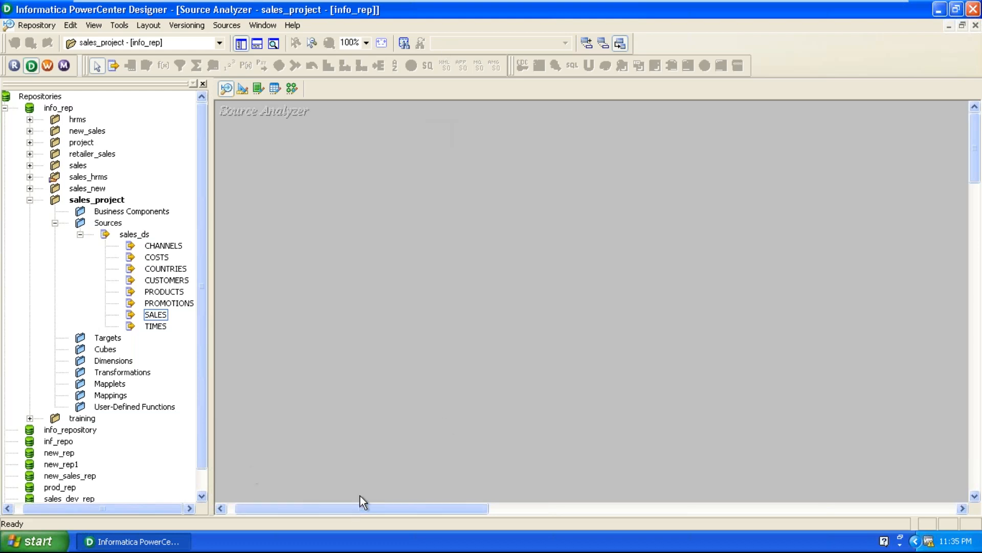
Reopen the output window and examine the save log's repository and folder line and its inserted source entries.
left_click(256, 43)
left_click(219, 329)
left_click_drag(110, 246, 292, 251)
left_click(290, 252)
left_click_drag(230, 240, 327, 267)
left_click(129, 236)
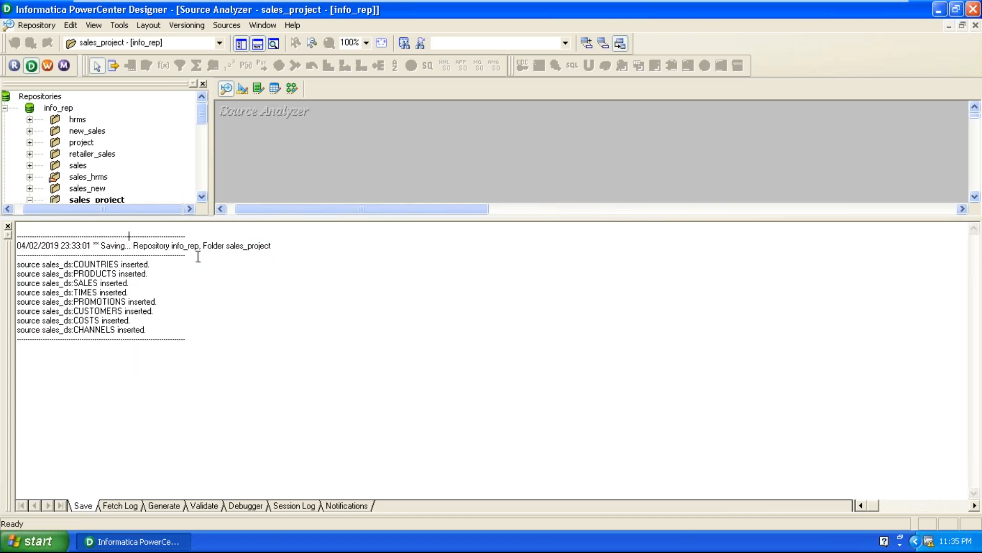
left_click_drag(213, 245, 278, 261)
left_click(182, 331)
left_click_drag(183, 330, 12, 262)
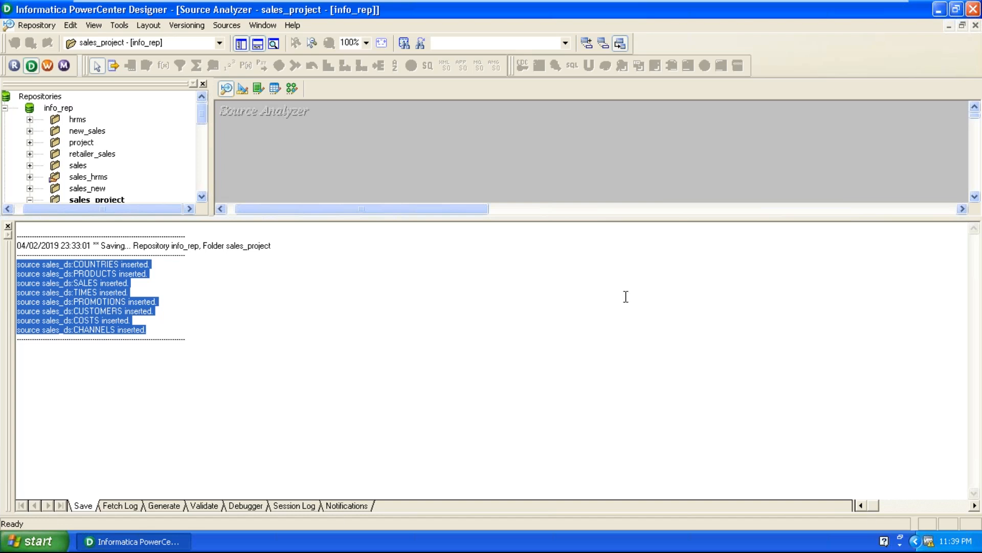
Reduce the output window's height to enlarge the workspace, and collapse and re-expand the sales_ds source list.
left_click(609, 220)
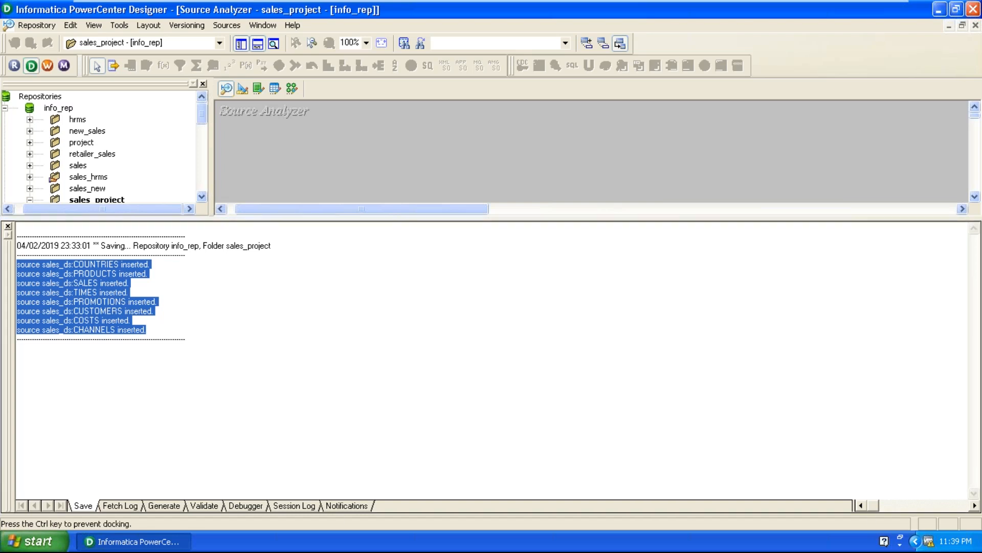
left_click_drag(611, 218, 585, 387)
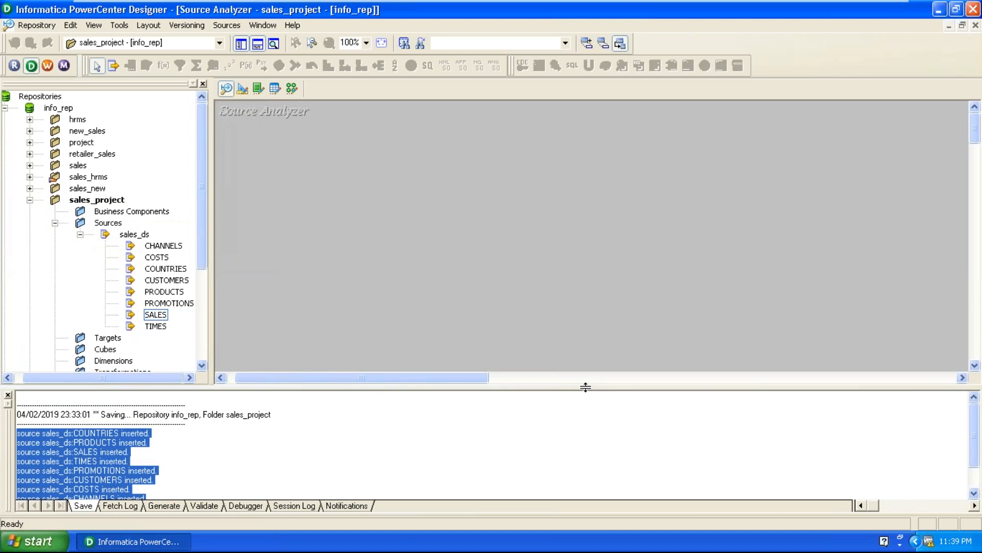
left_click(81, 234)
left_click(444, 317)
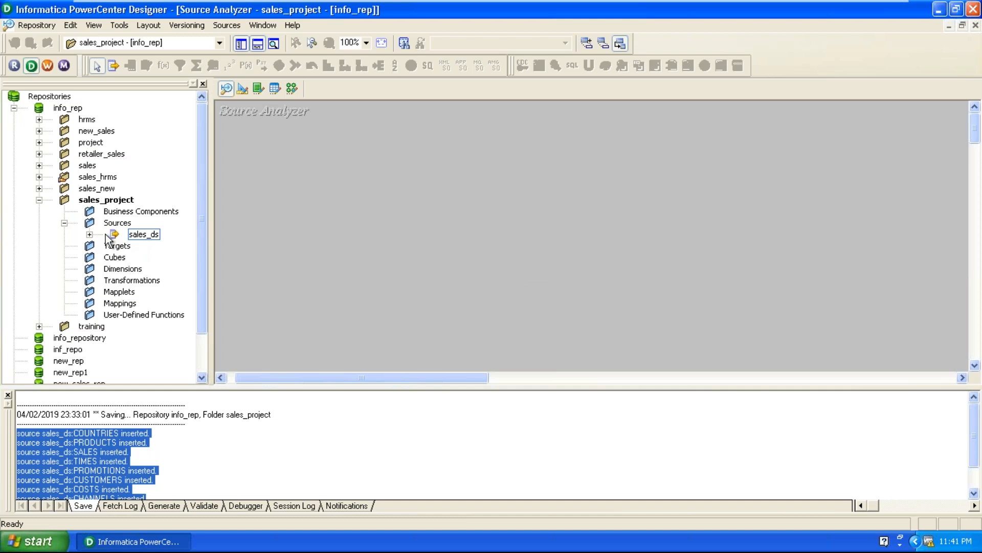
left_click(89, 233)
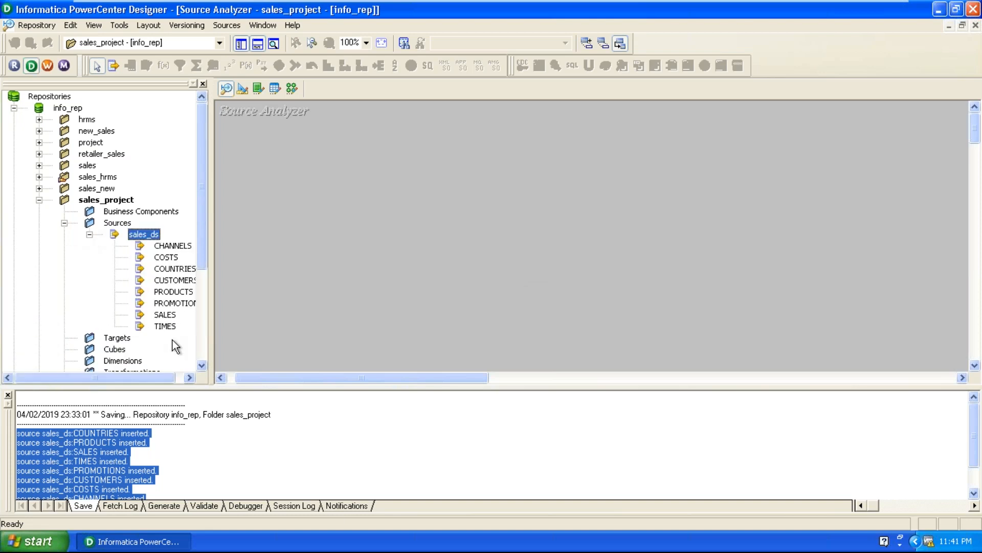
left_click(520, 213)
Start importing source tables from a database and choose the ora_hr (DataDirect 7.0 Oracle Wire Protocol) ODBC data source.
left_click(235, 24)
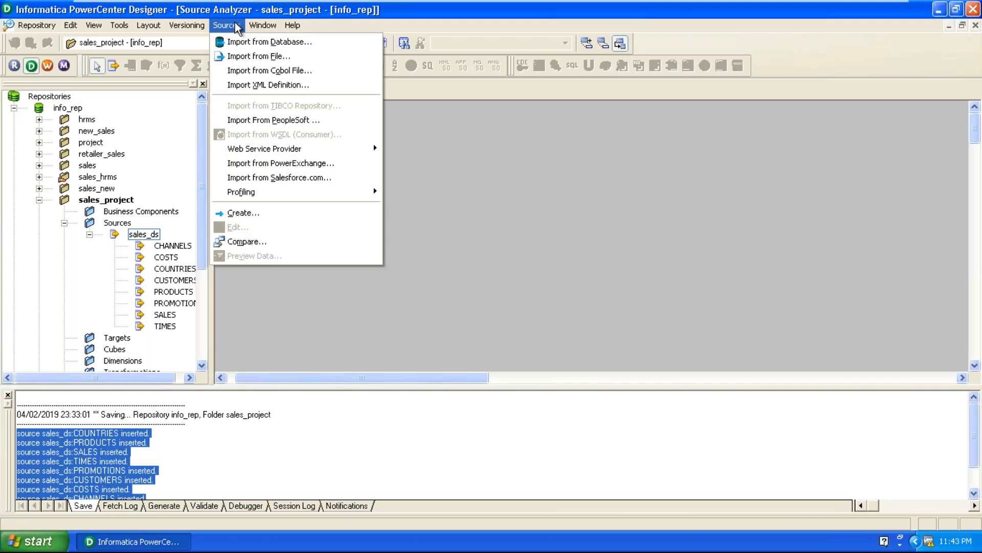
left_click(234, 37)
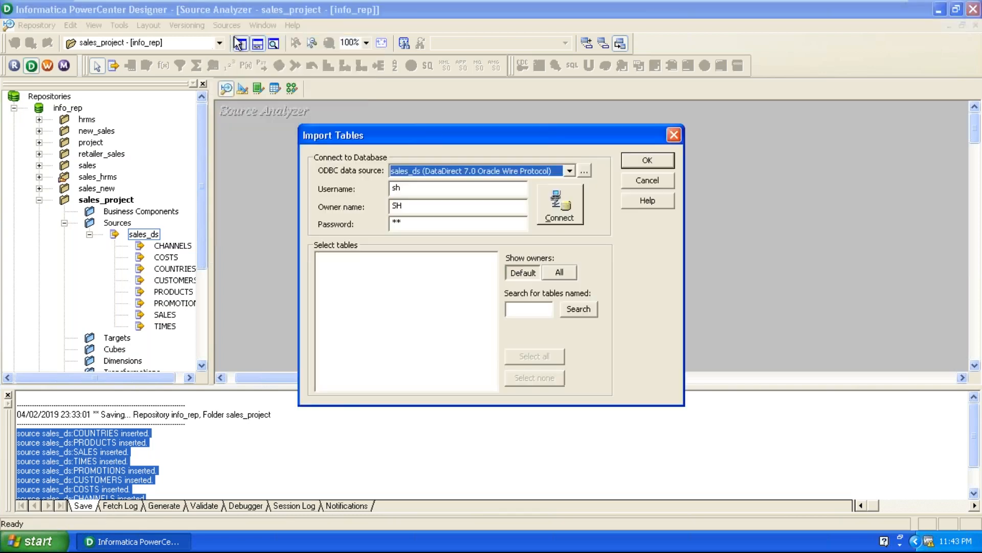
left_click(473, 173)
scroll(471, 215, "up", 3)
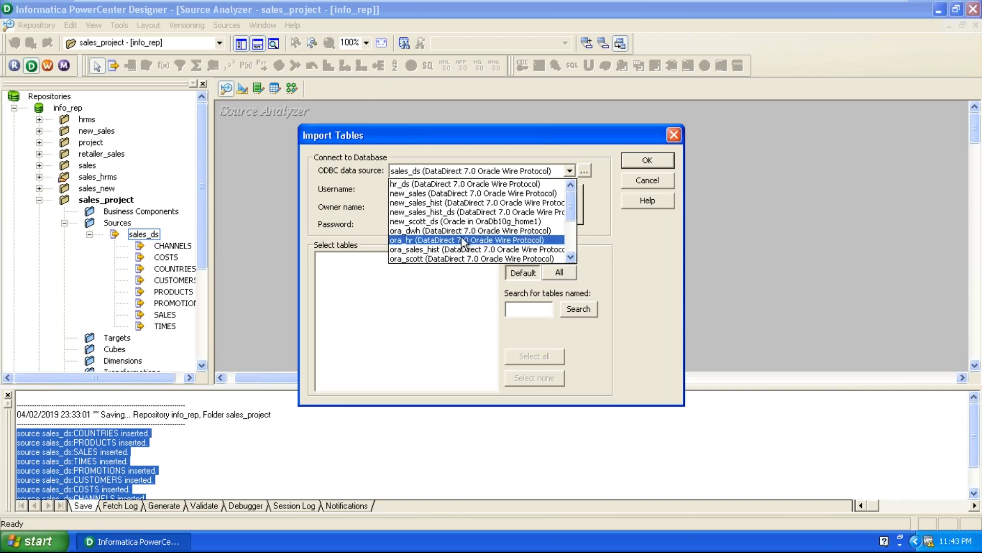
left_click(461, 239)
Connect with the username hr and the account password, and expand the HR owner to show its tables and views.
key("Tab")
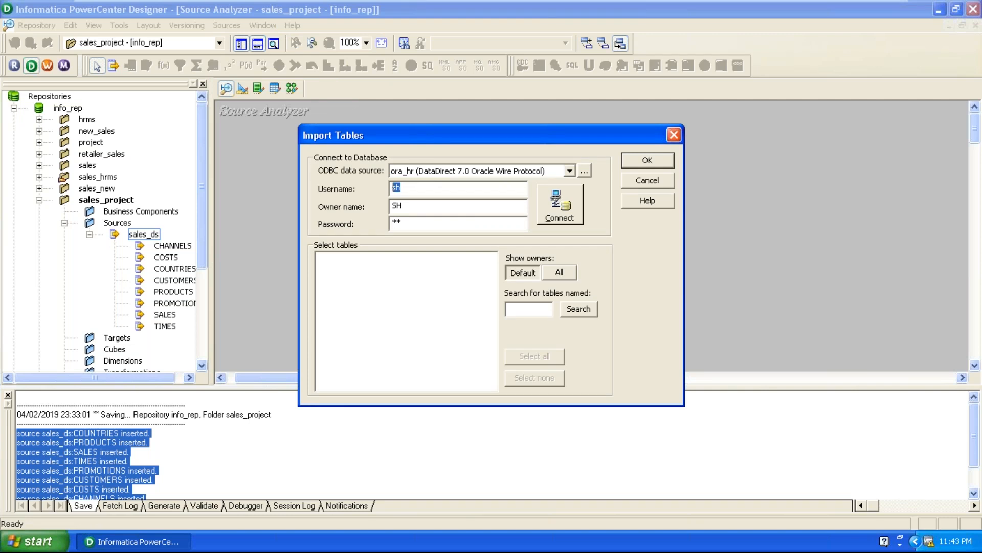
type("hr")
key("Tab")
key("Tab")
type("hr")
left_click(577, 204)
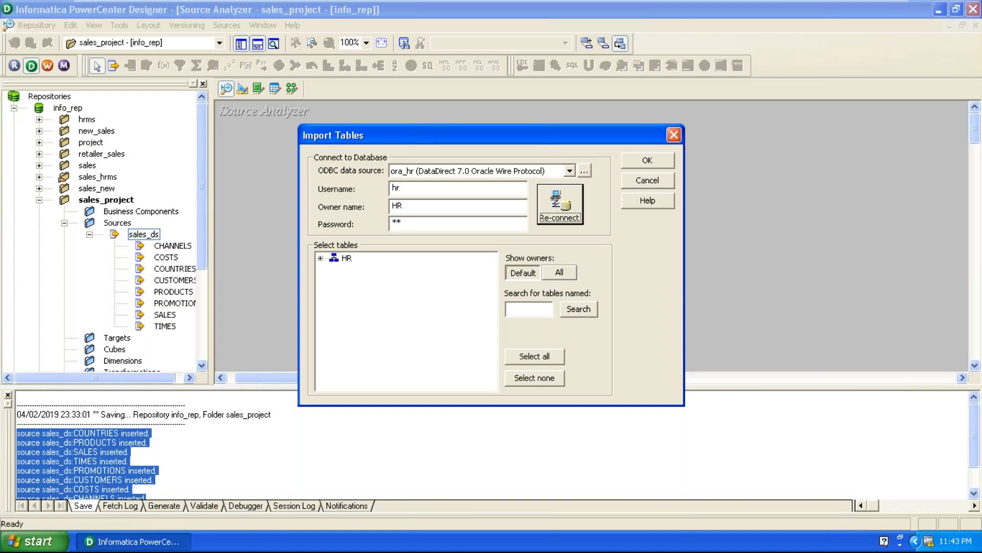
left_click(322, 257)
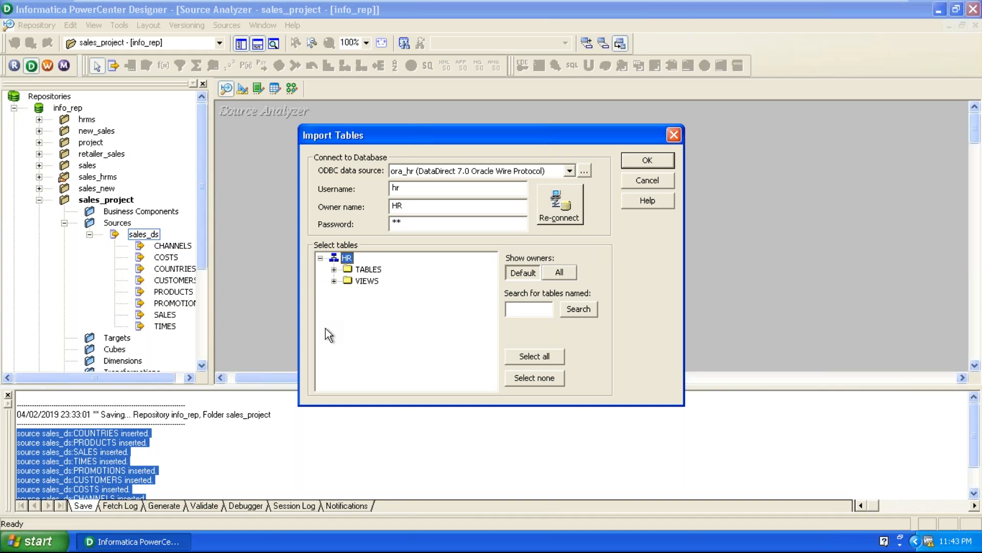
Import the HR tables COUNTRIES, DEPARTMENTS, EMPLOYEES, JOBS, JOB_HISTORY, LOCATIONS and REGIONS as sources.
left_click(334, 270)
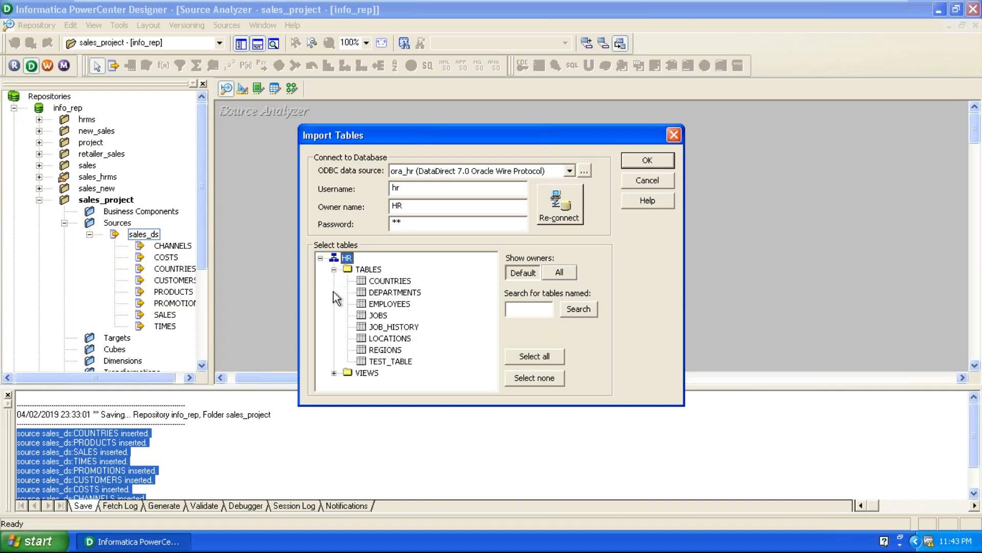
left_click(392, 284)
left_click(397, 351, "shift")
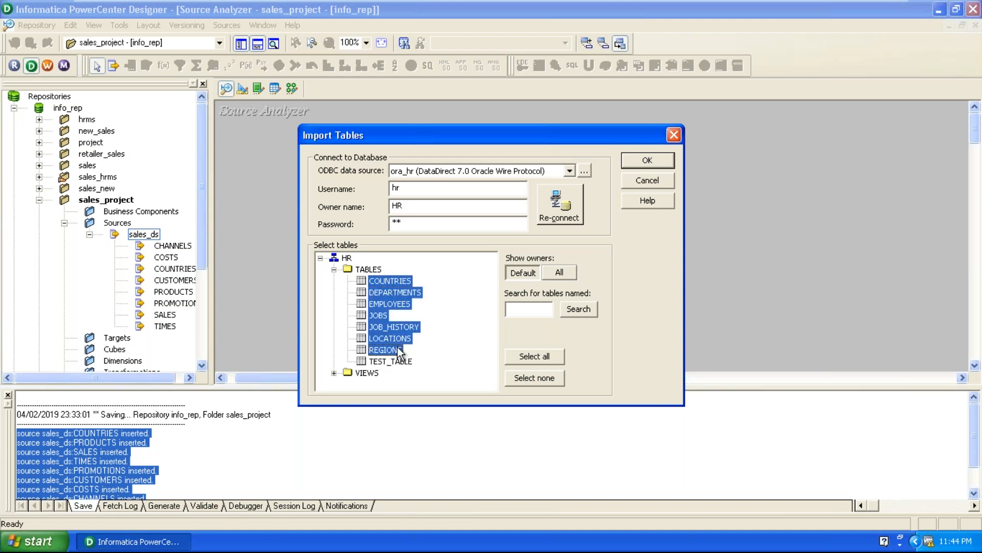
left_click(646, 159)
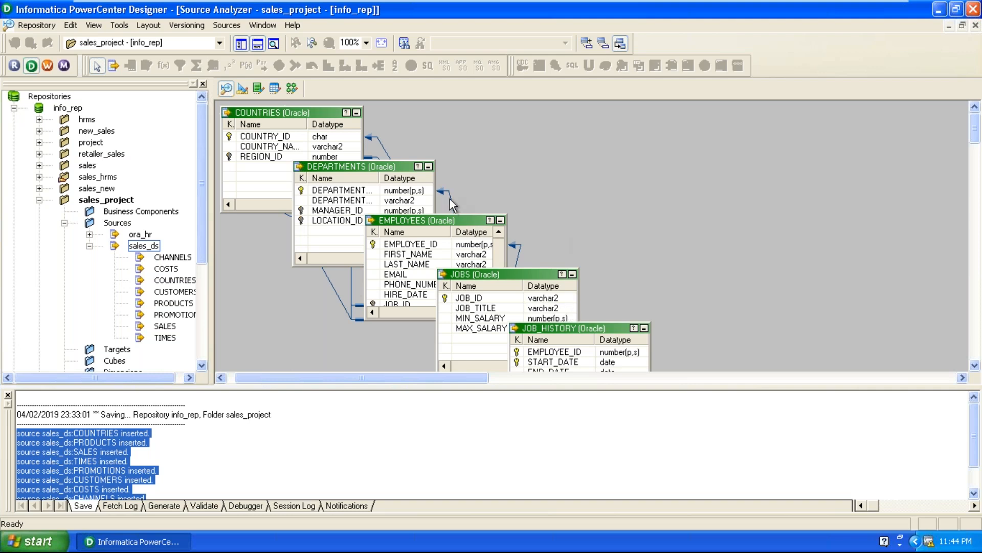
Move the EMPLOYEES table clear of the overlapping tables and inspect its link to the MANAGER_ID column of DEPARTMENTS.
left_click_drag(453, 221, 754, 143)
left_click(618, 179)
left_click(620, 174)
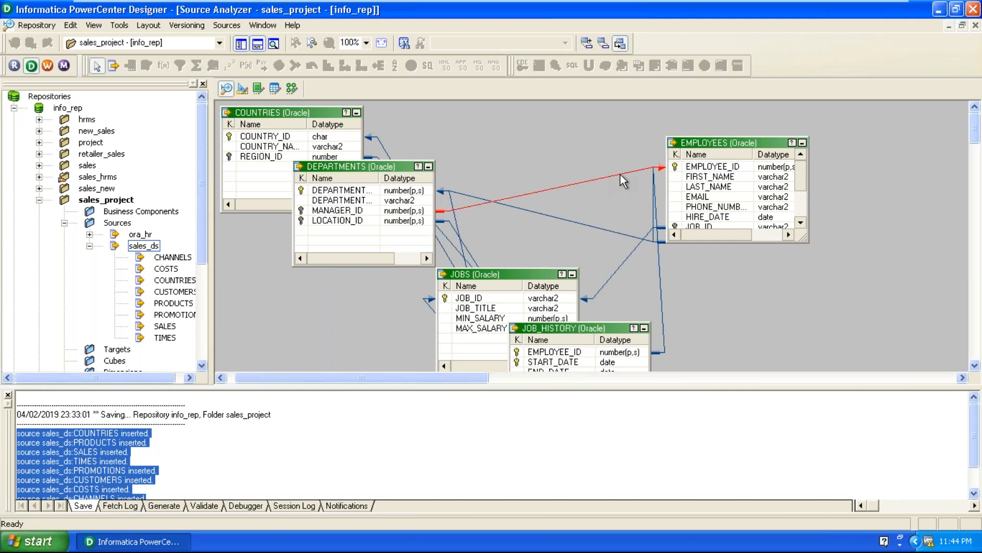
left_click(579, 152)
Save the imported ora_hr sources to the repository and clear all tables from the Source Analyzer workspace.
left_click(36, 25)
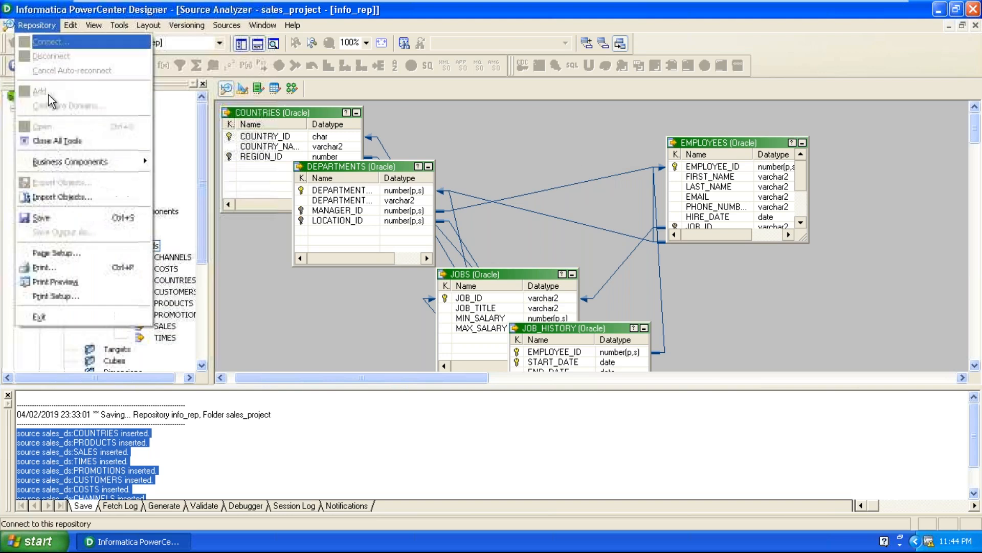
left_click(62, 217)
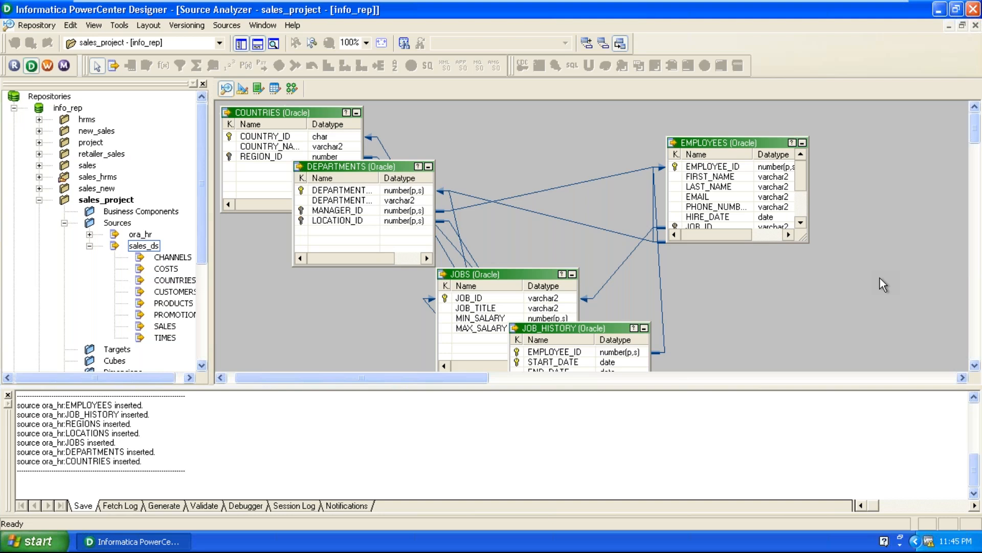
right_click(849, 134)
left_click(859, 159)
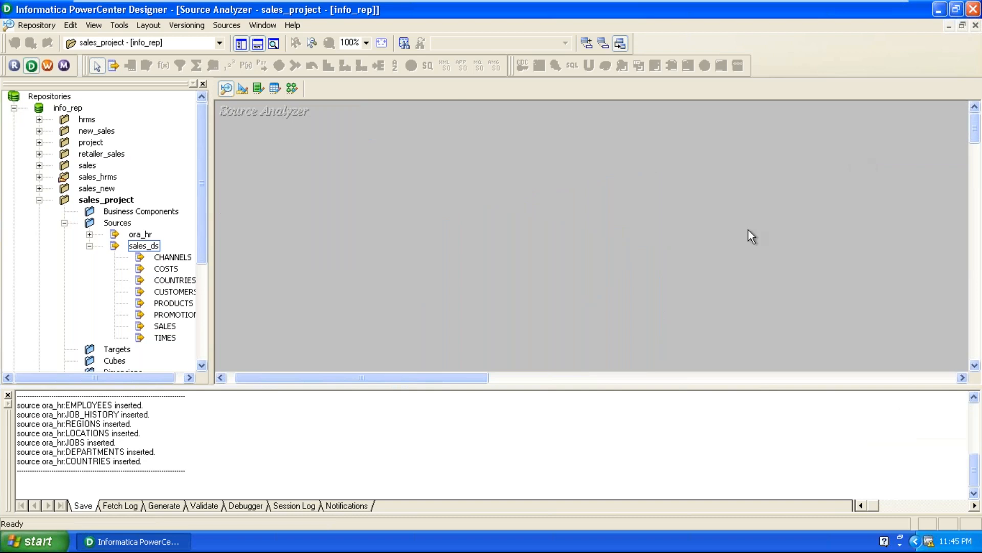
Start another source import from a database using the ora_scott (DataDirect 7.0 Oracle Wire Protocol) ODBC data source.
left_click(228, 28)
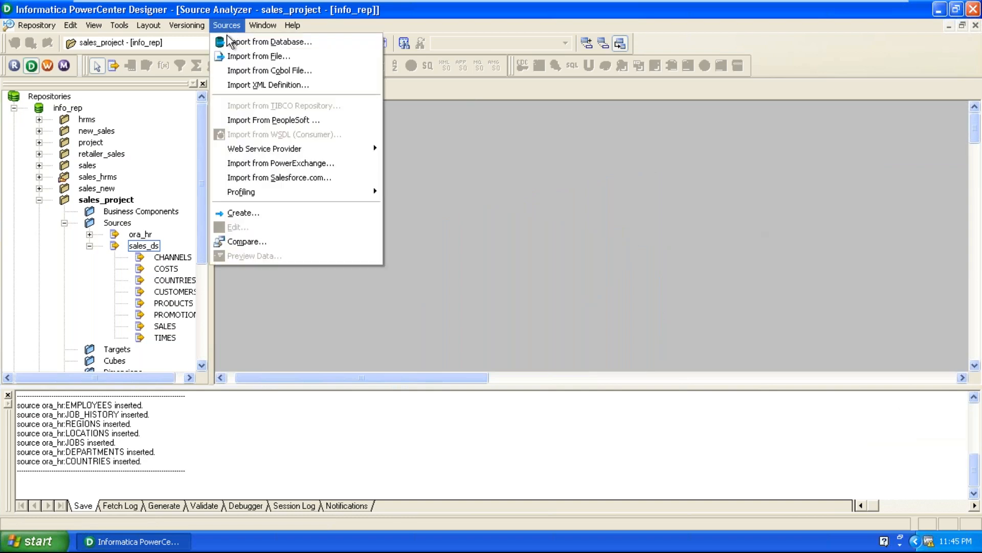
left_click(228, 41)
left_click(452, 171)
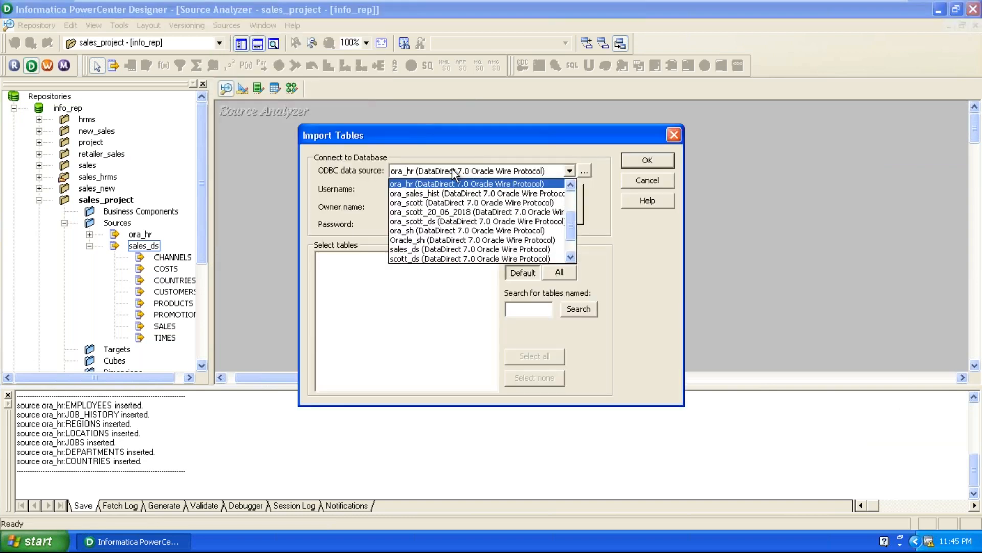
left_click(442, 203)
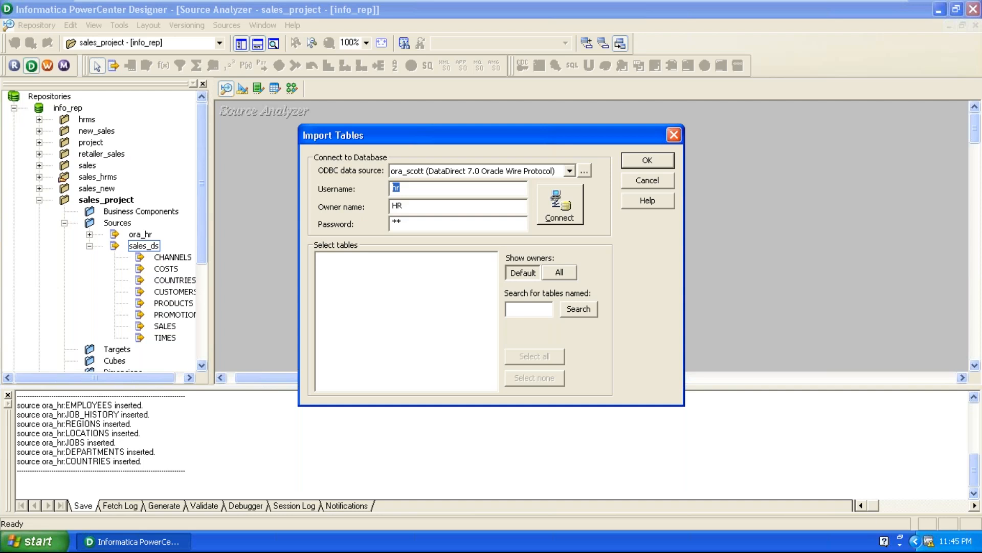
Connect with the username scott, owner SCOTT and the account password, and expand the SCOTT owner's object list.
type("scott")
left_click(393, 205)
key("Tab")
type("tiger")
key("Return")
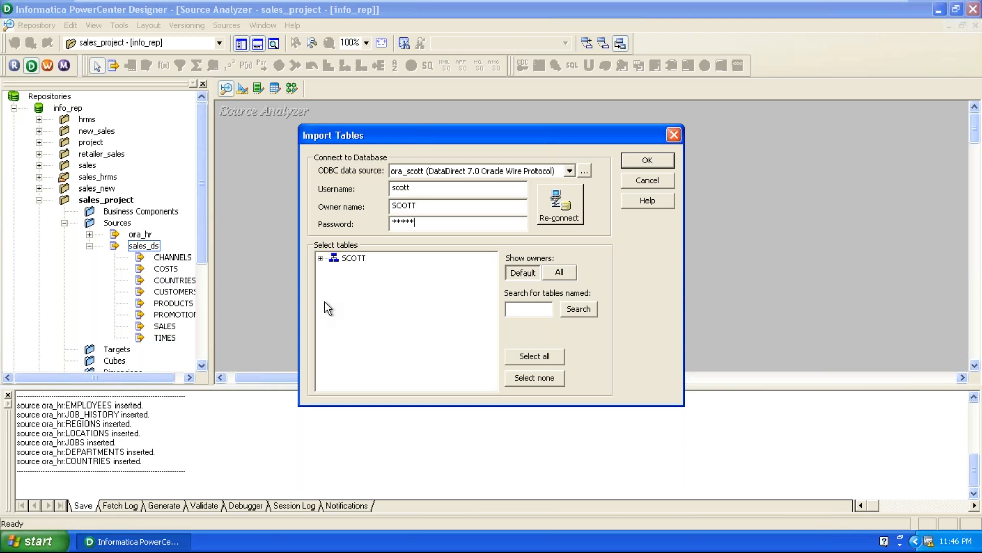
left_click(320, 257)
left_click_drag(550, 132, 576, 74)
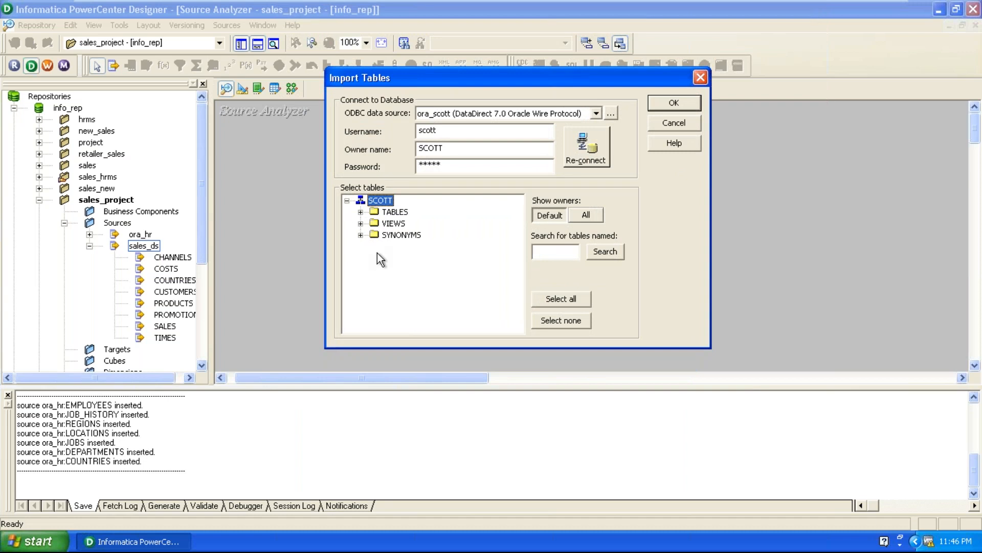
Import the DEPT, EMP and SALGRADE tables from the SCOTT schema as sources.
left_click(361, 212)
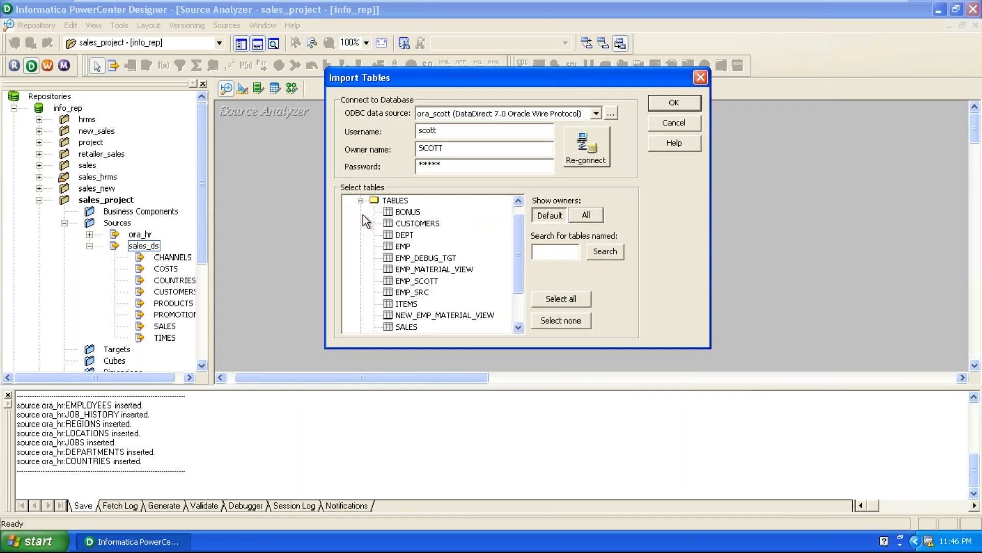
left_click(402, 248, "ctrl")
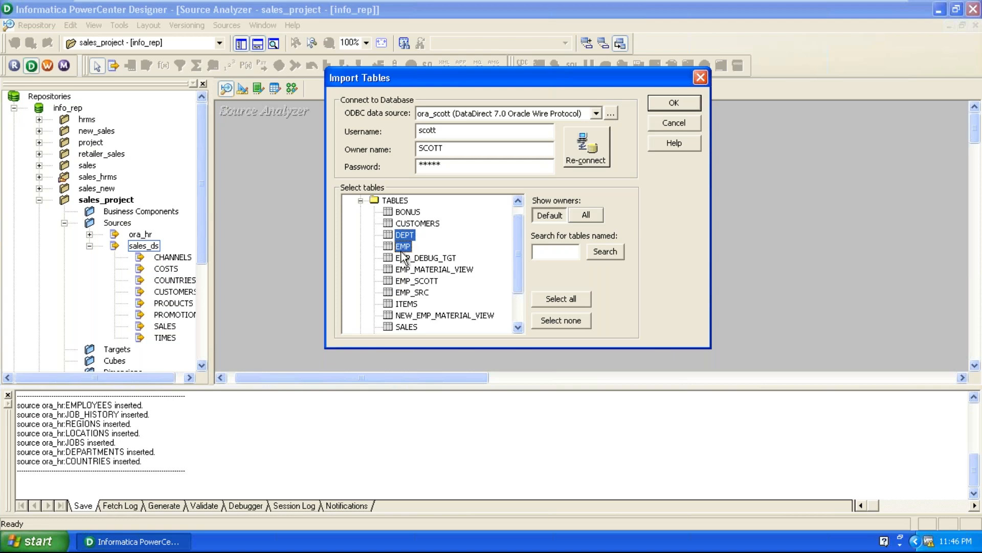
scroll(410, 261, "down", 2)
left_click(429, 293, "ctrl")
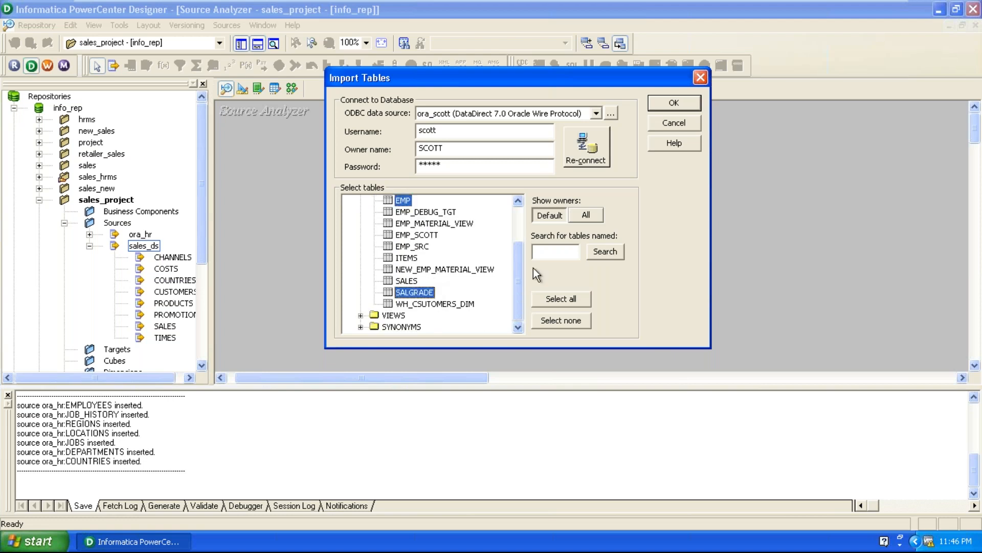
left_click(669, 104)
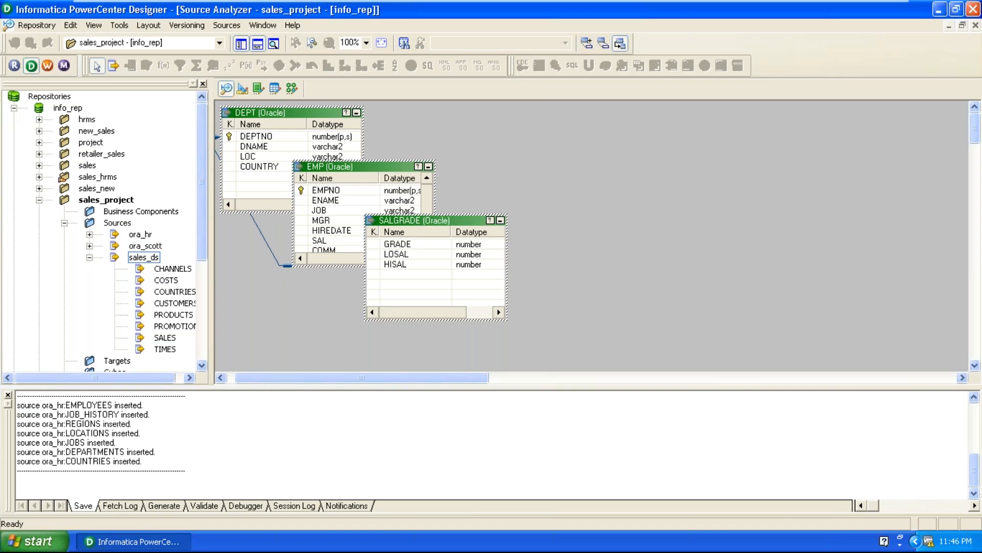
Spread the overlapping source tables across the workspace, with DEPT on the left, EMP in the middle and SALGRADE on the right.
left_click(639, 157)
left_click_drag(468, 221, 785, 166)
left_click_drag(354, 167, 515, 257)
left_click_drag(290, 127, 325, 197)
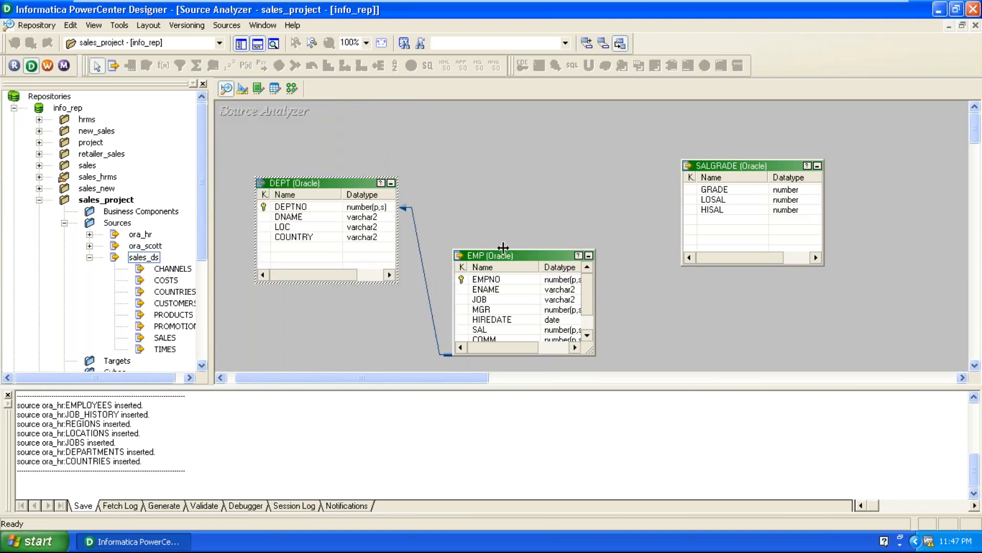
left_click_drag(512, 258, 558, 219)
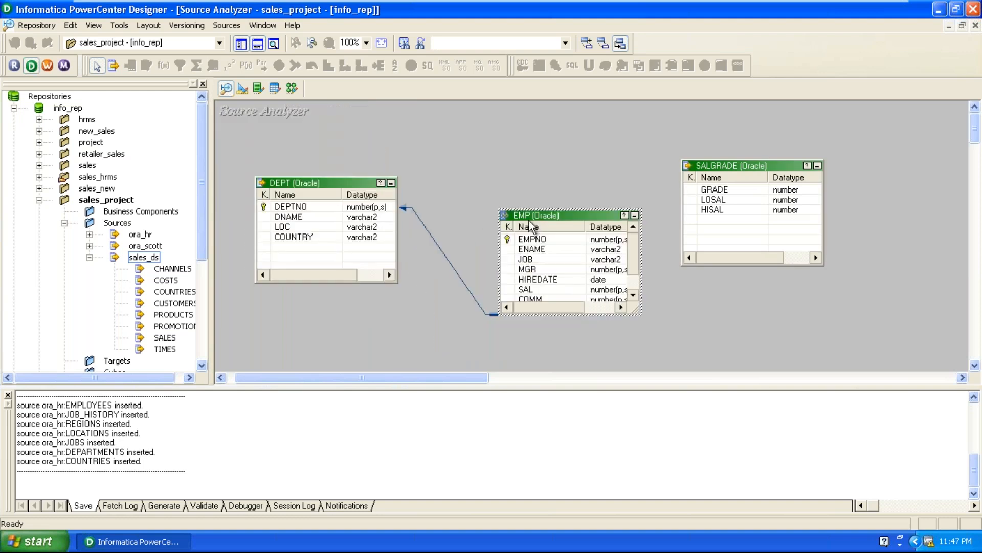
left_click(558, 122)
left_click_drag(342, 189, 359, 169)
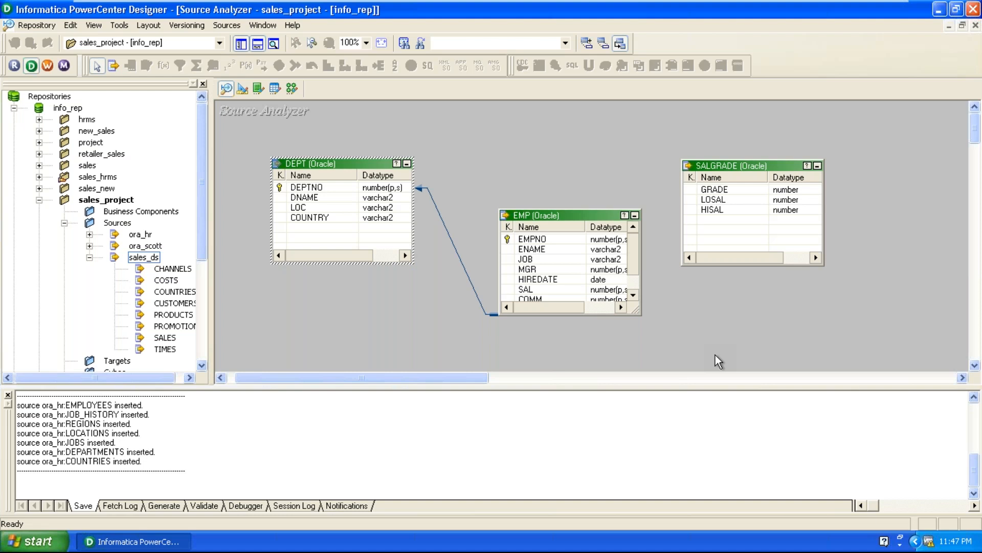
Enlarge the EMP and DEPT table boxes vertically and widen their key columns to show the full key types.
left_click_drag(596, 210, 591, 151)
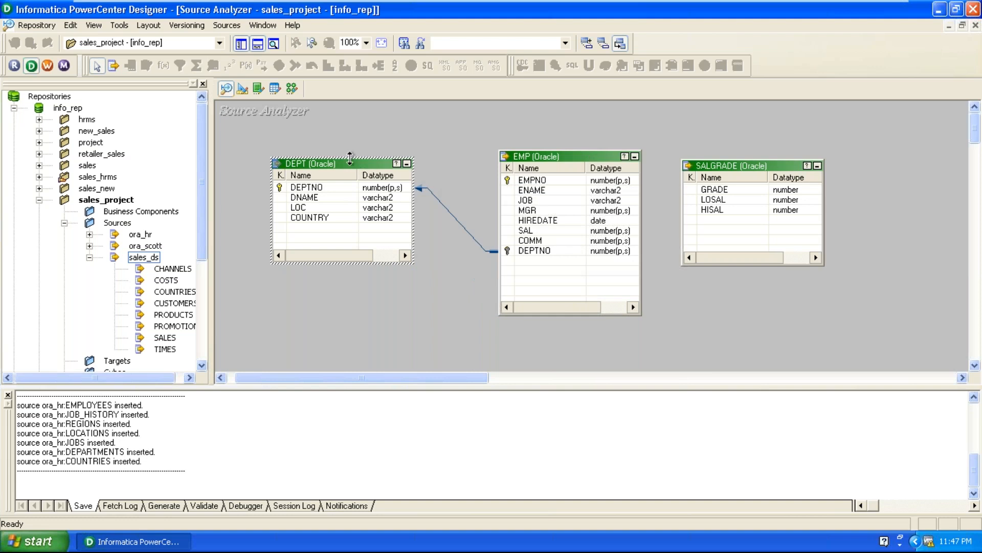
left_click_drag(355, 159, 361, 103)
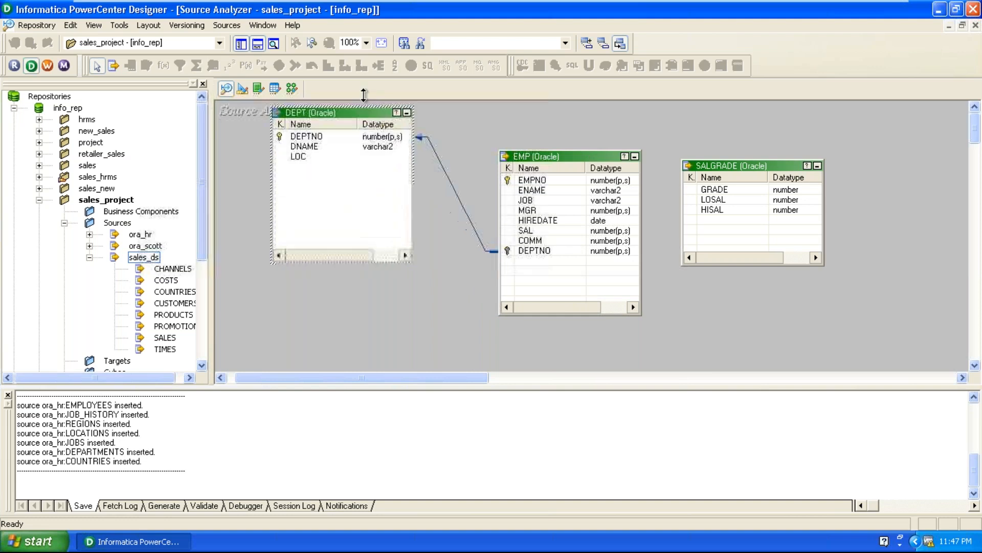
left_click(432, 282)
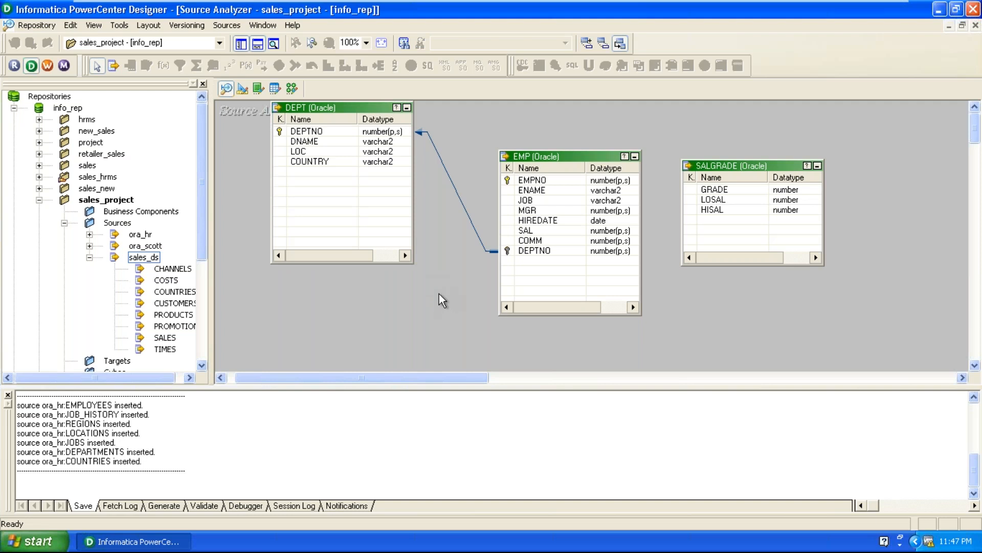
left_click_drag(289, 118, 336, 138)
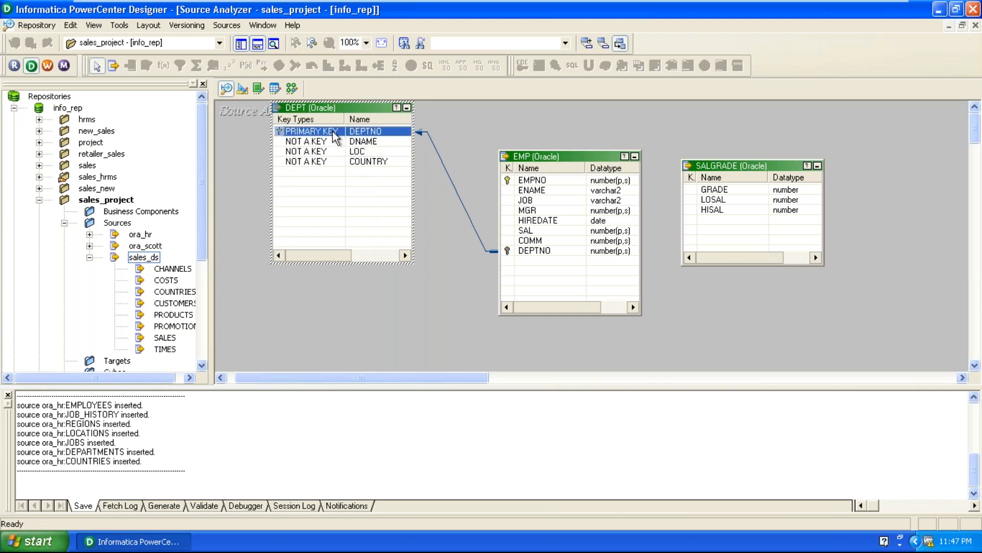
left_click_drag(515, 168, 593, 179)
Examine the DEPTNO primary key in DEPT against the DEPTNO foreign key in EMP, and move SALGRADE farther from EMP.
left_click(567, 250)
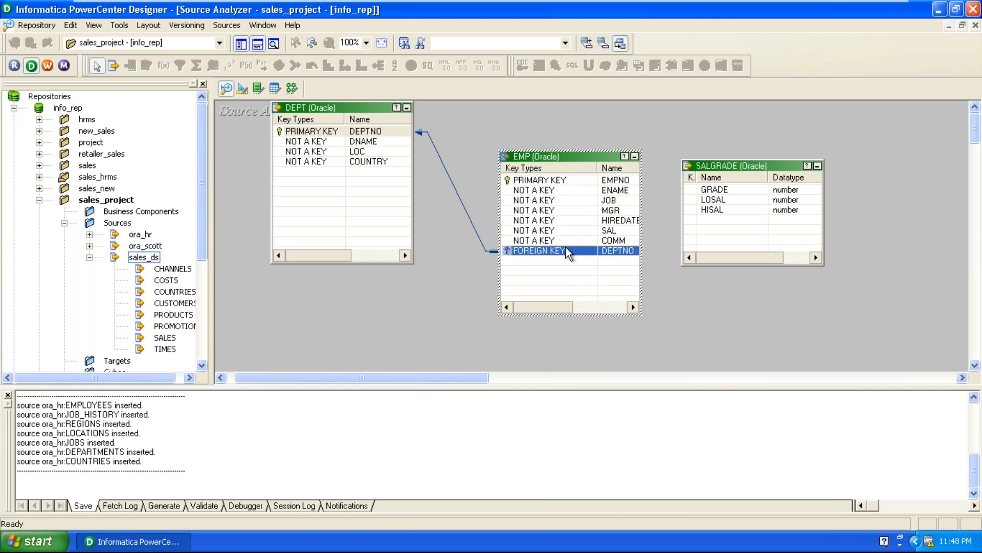
left_click(333, 135)
left_click(316, 133)
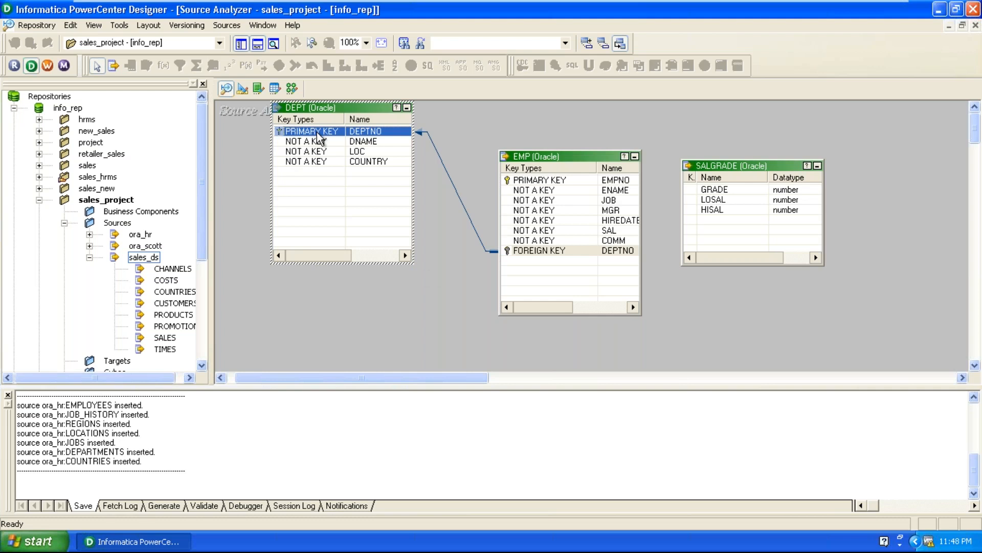
left_click(561, 254)
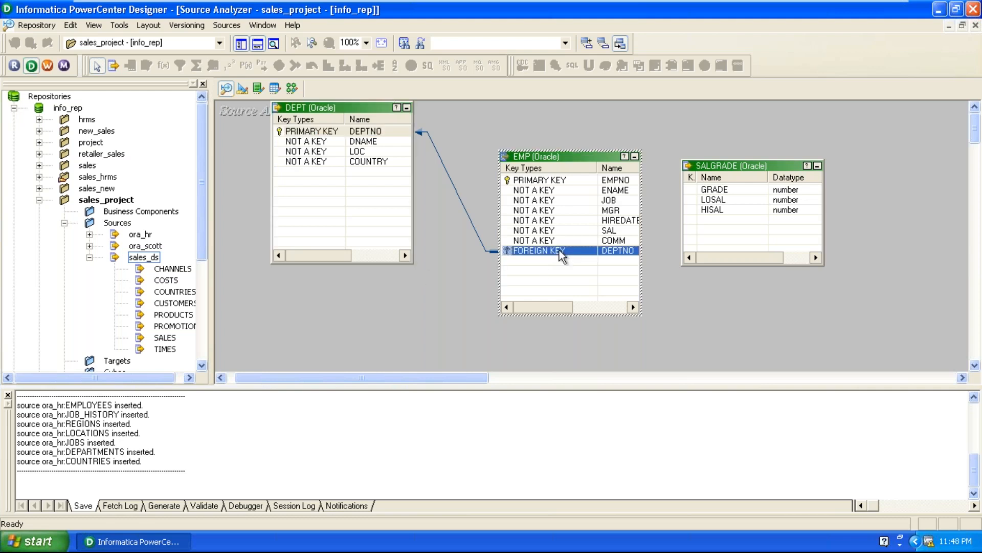
left_click_drag(739, 167, 800, 159)
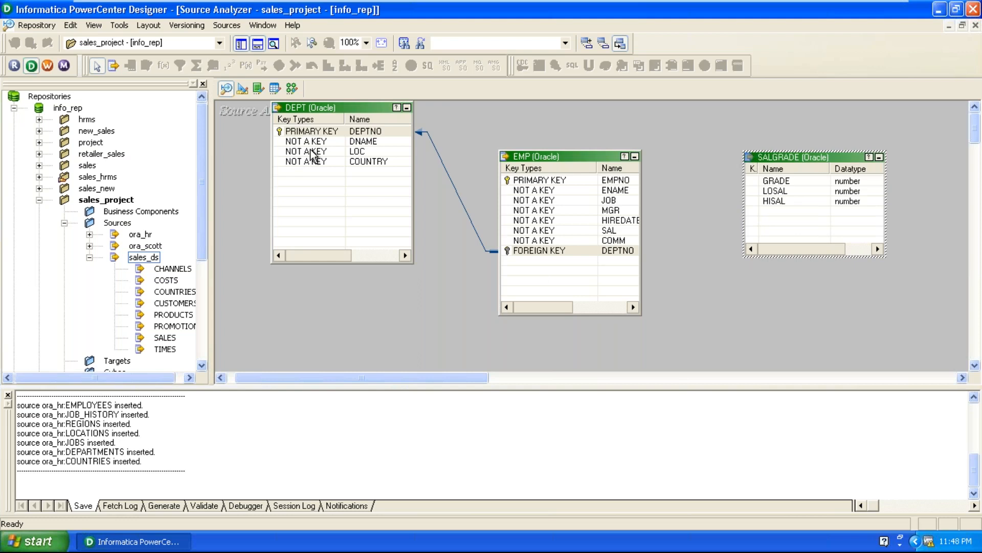
left_click(318, 132)
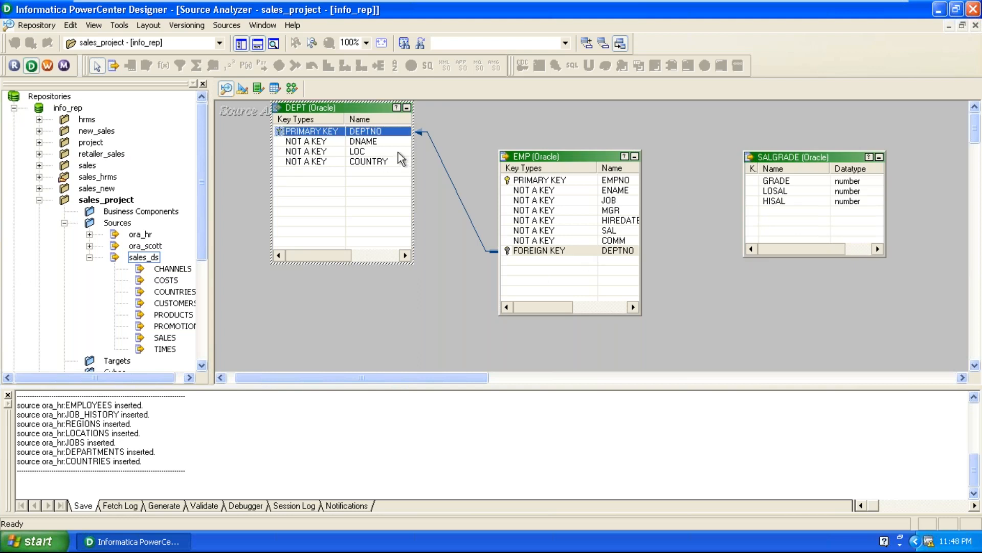
mouse_move(541, 161)
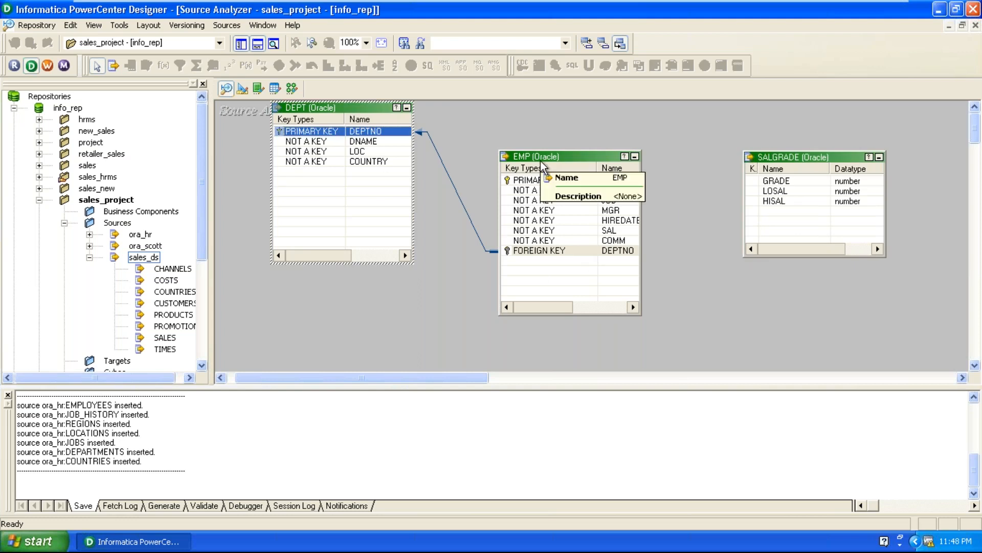
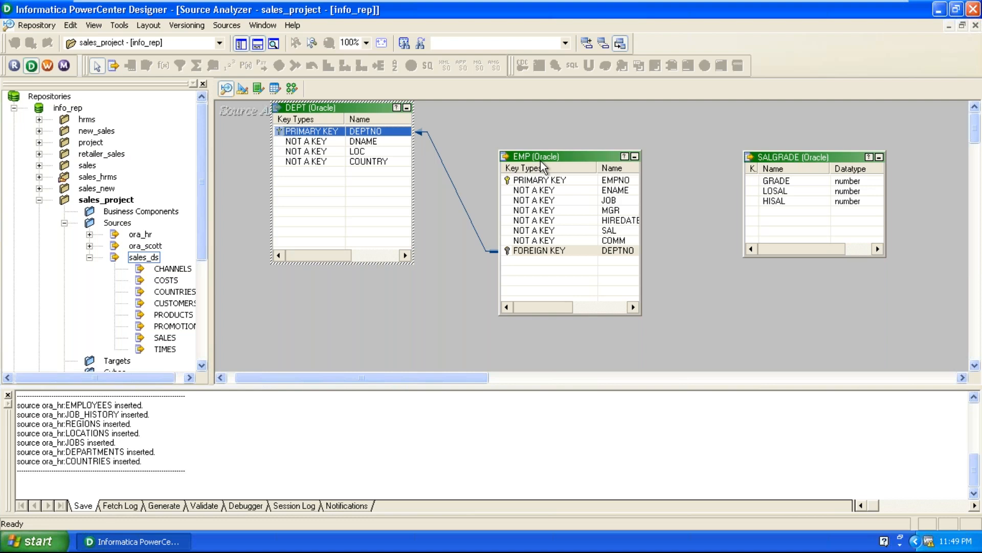
Reposition the DEPT table box so it lines up beside EMP and clear the selection.
left_click(720, 349)
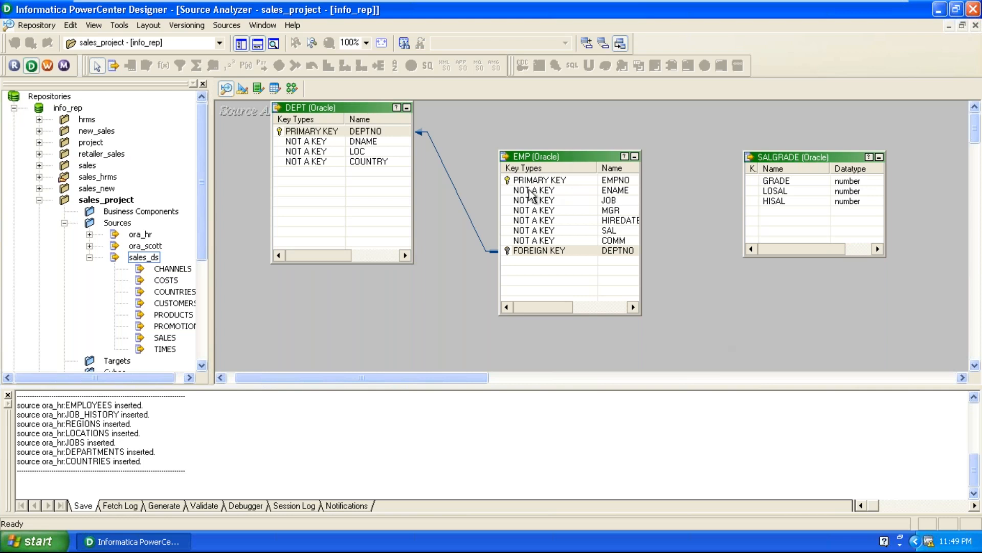
left_click_drag(391, 135, 385, 214)
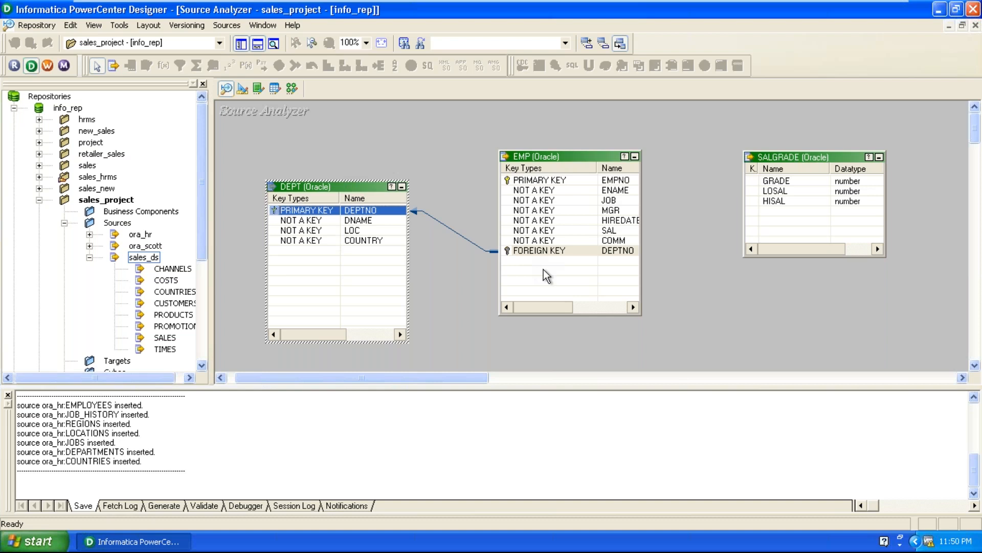
left_click_drag(365, 188, 382, 154)
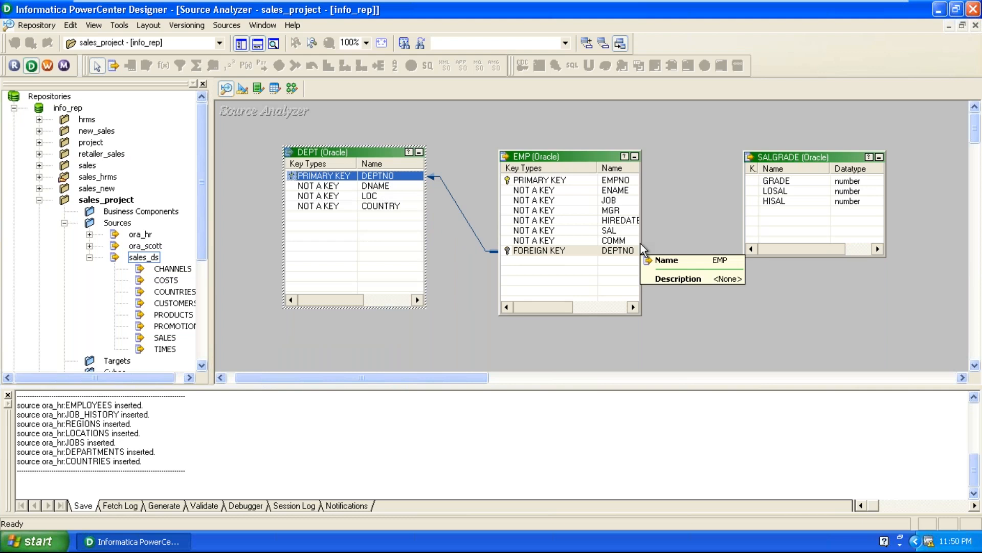
left_click(577, 336)
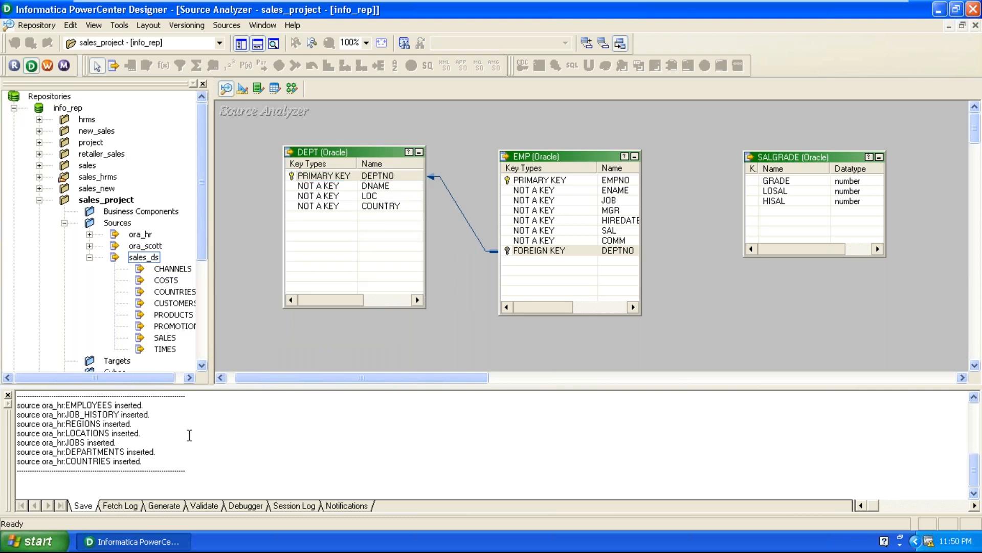
Hide the output log and save the imported SCOTT sources to the sales_project folder in the repository.
left_click(8, 395)
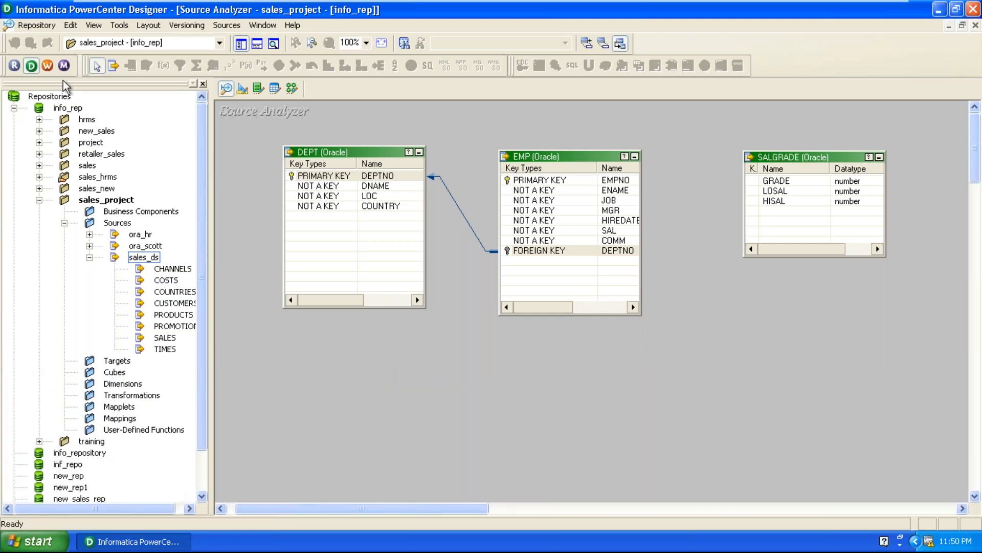
left_click(46, 25)
left_click(44, 216)
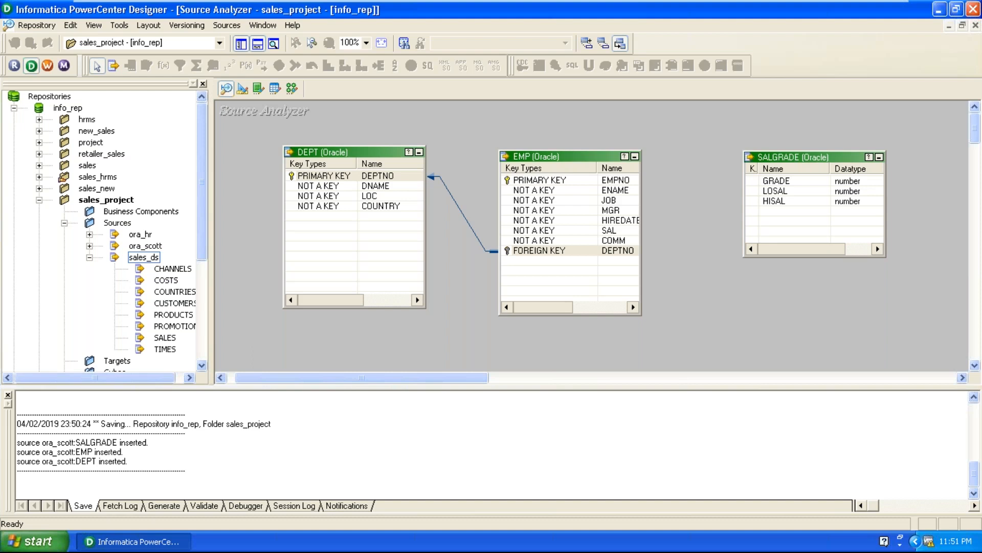
Minimize PowerCenter Designer and the virtual machine window to return to the host desktop.
left_click(940, 9)
mouse_move(811, 1)
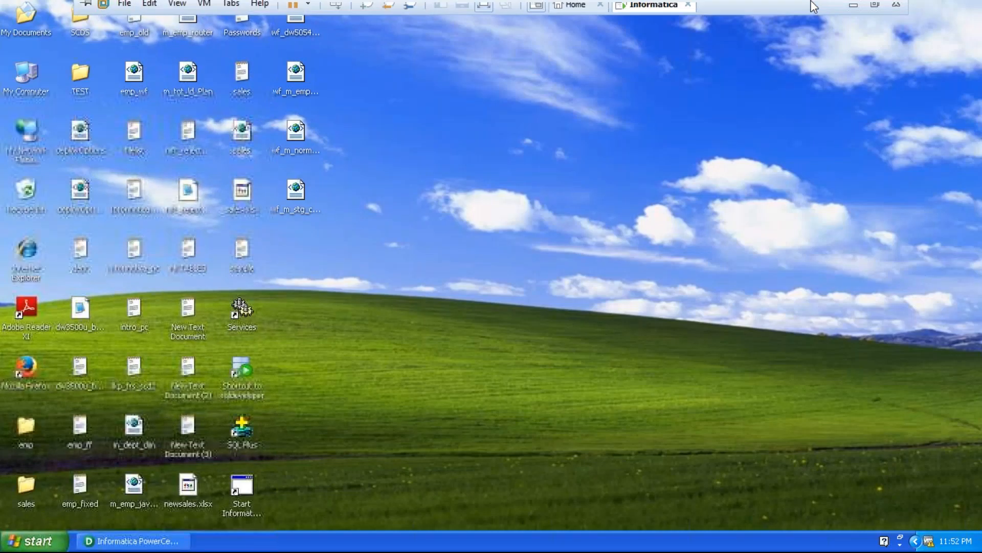
left_click(853, 5)
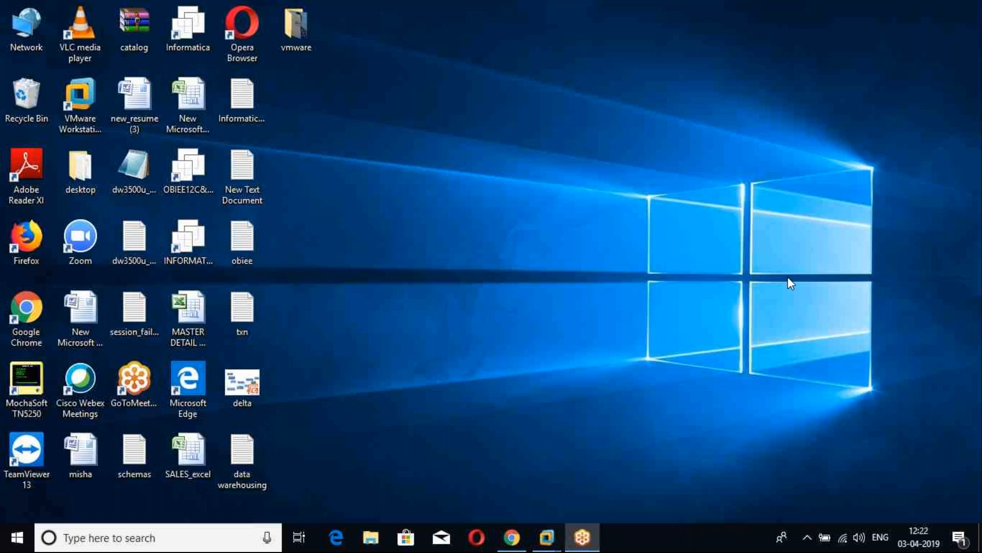